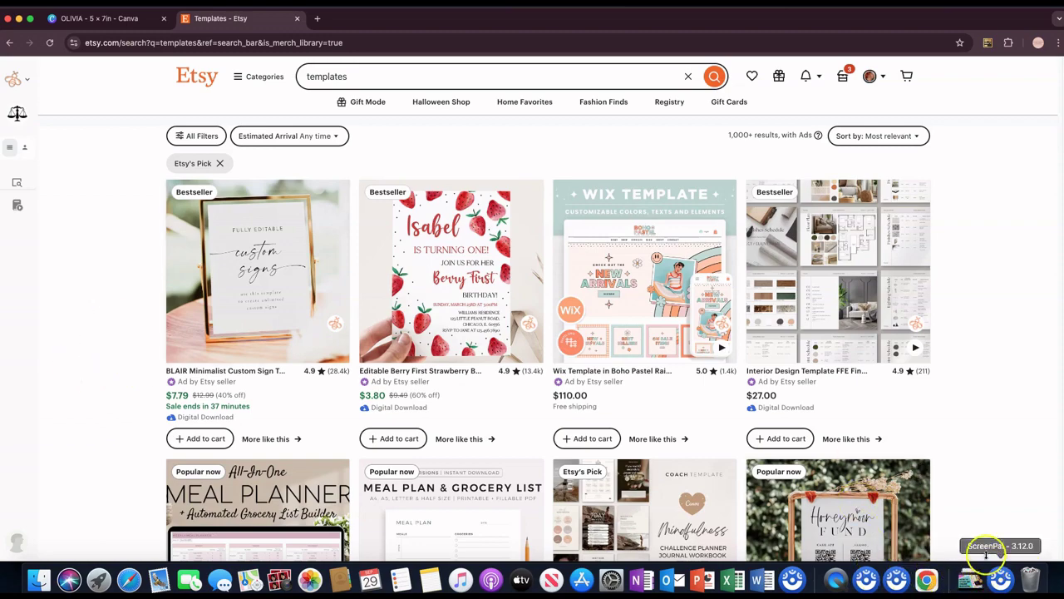
Step: Examine the Etsy's Pick listings for "templates", looking at the product types, prices, ratings and Bestseller or Popular now badges
scroll(1019, 315, "down", 5)
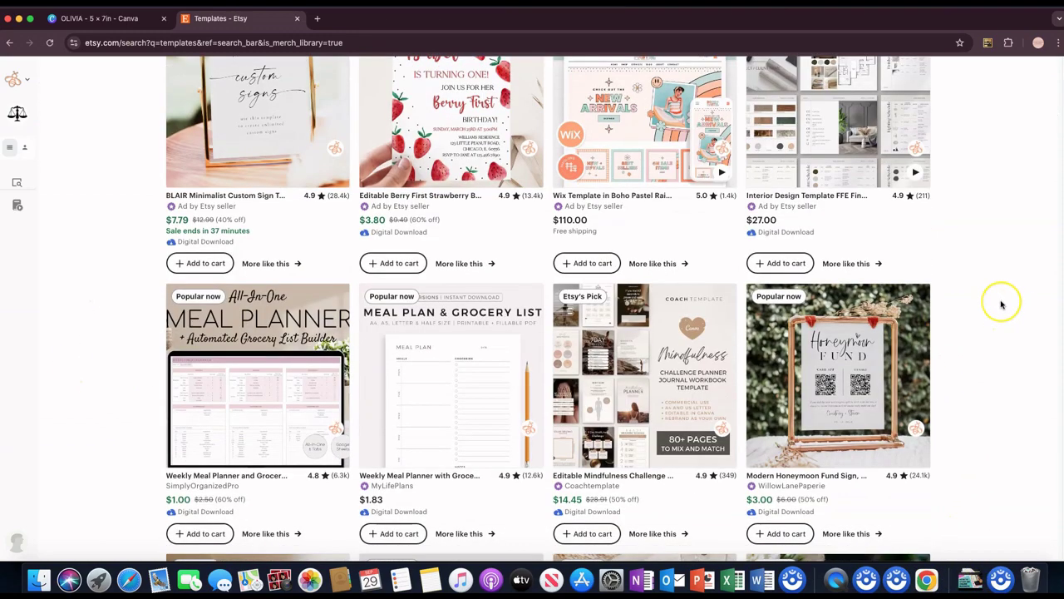
scroll(1002, 304, "down", 4)
scroll(1001, 304, "down", 10)
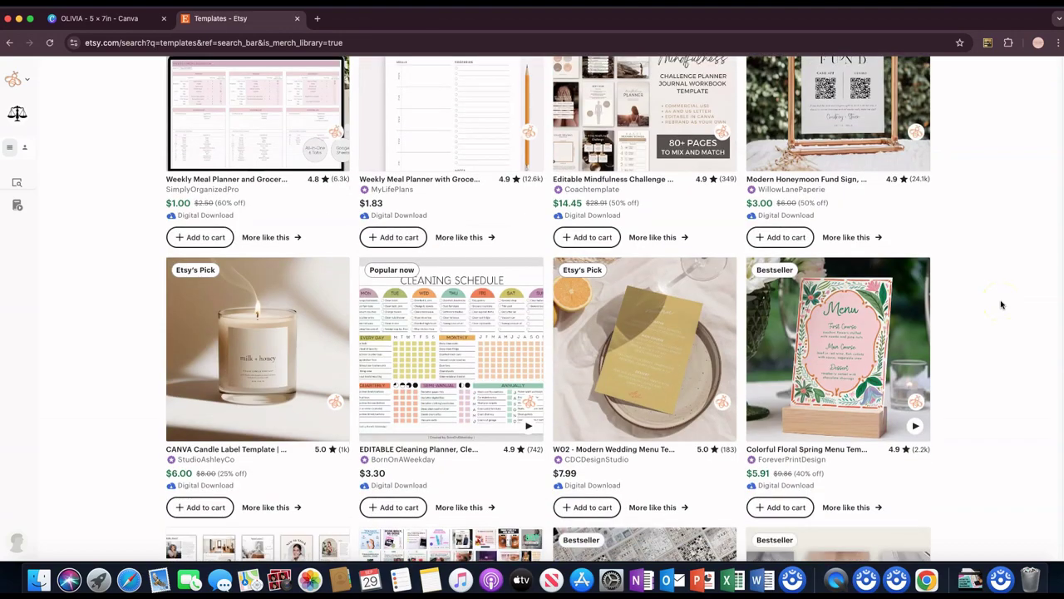
scroll(1002, 305, "down", 8)
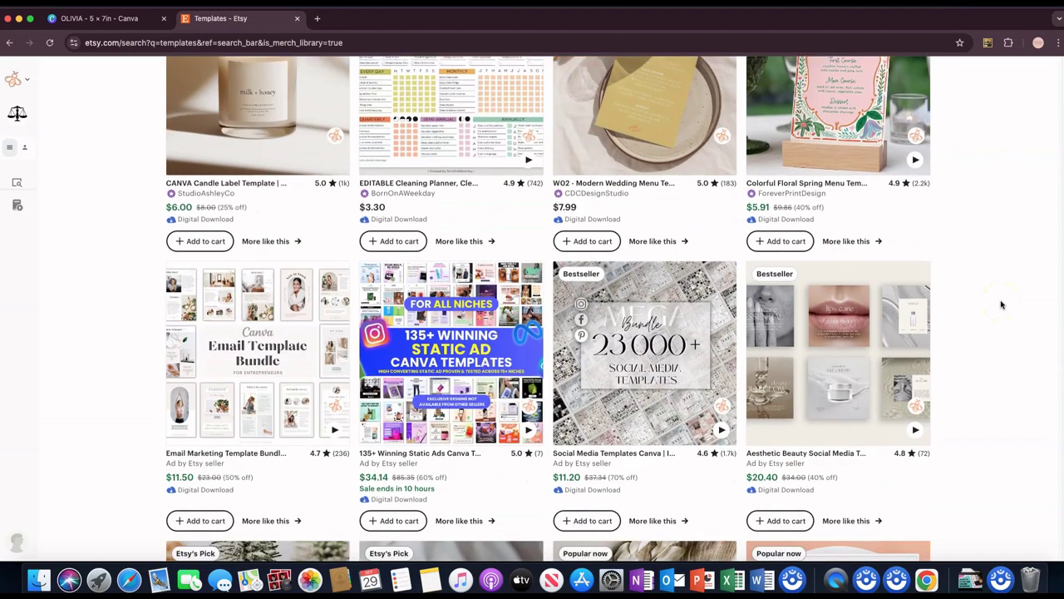
scroll(1001, 305, "down", 9)
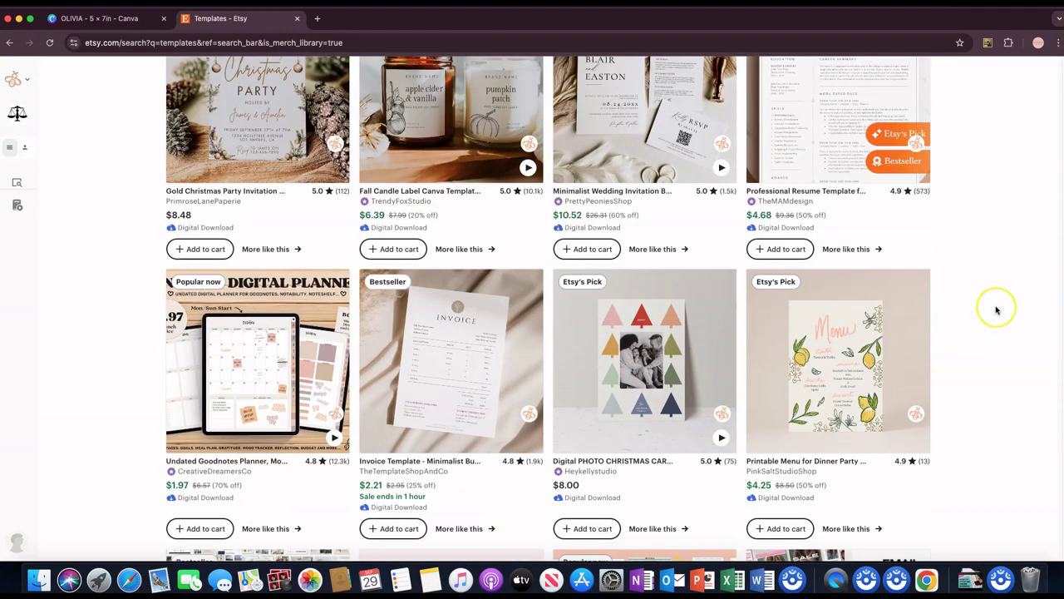
scroll(999, 307, "down", 5)
scroll(996, 311, "down", 8)
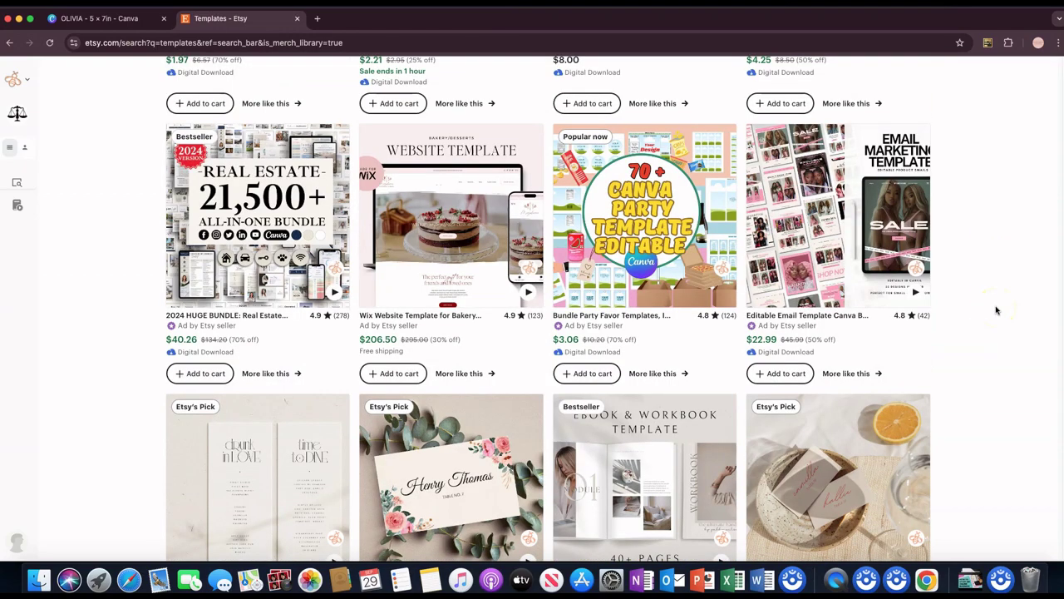
scroll(997, 310, "down", 17)
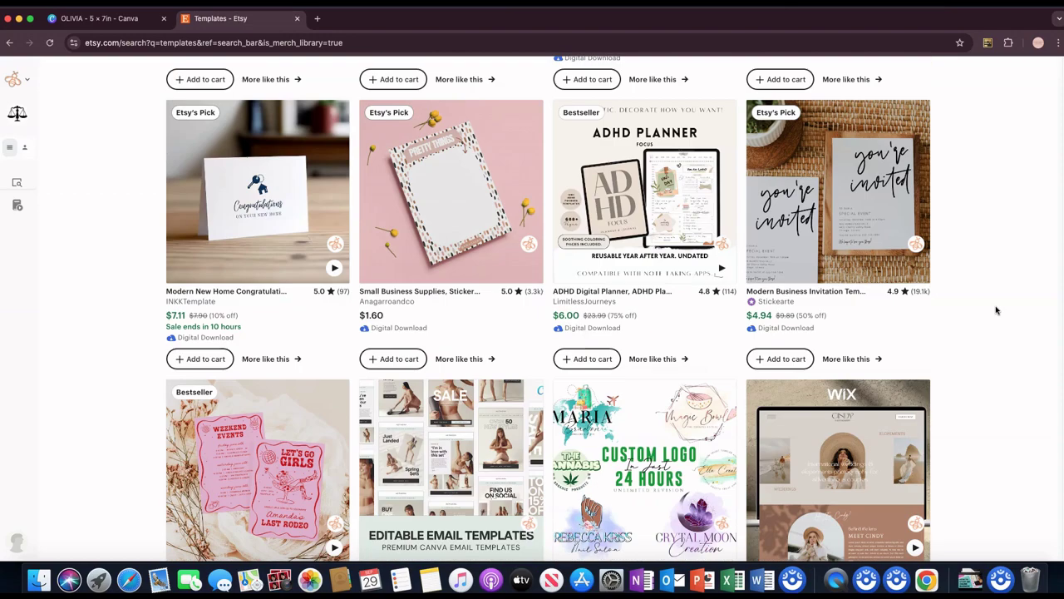
scroll(997, 311, "down", 17)
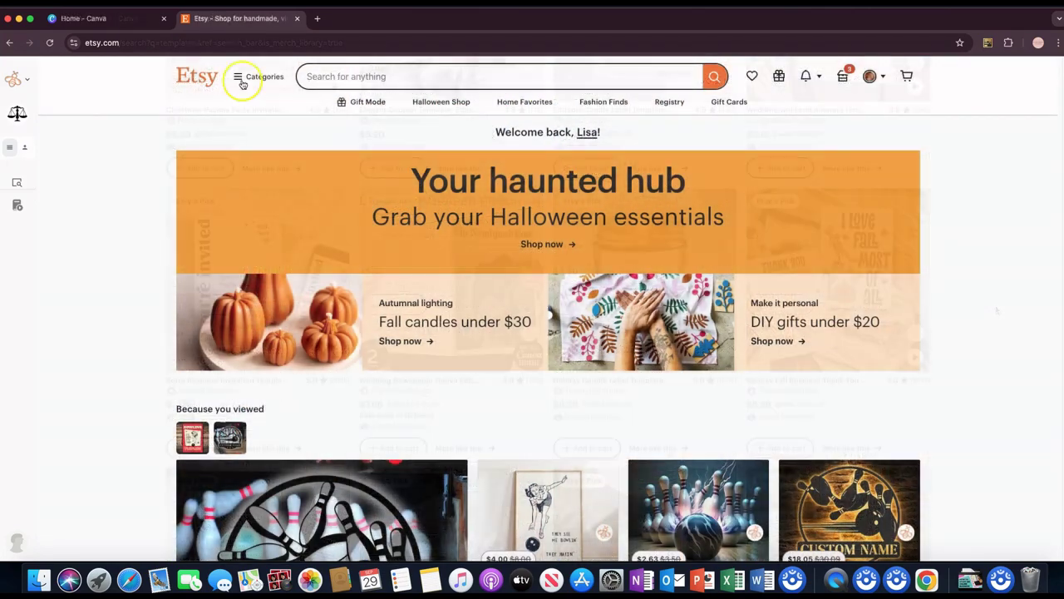
left_click(366, 76)
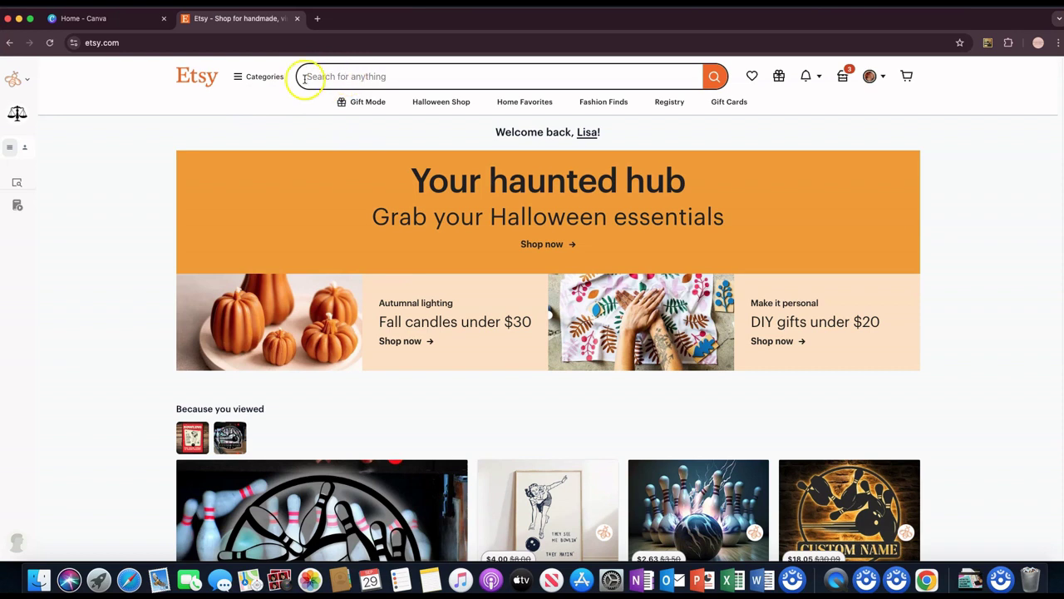
mouse_move(14, 157)
left_click(330, 75)
type("templates")
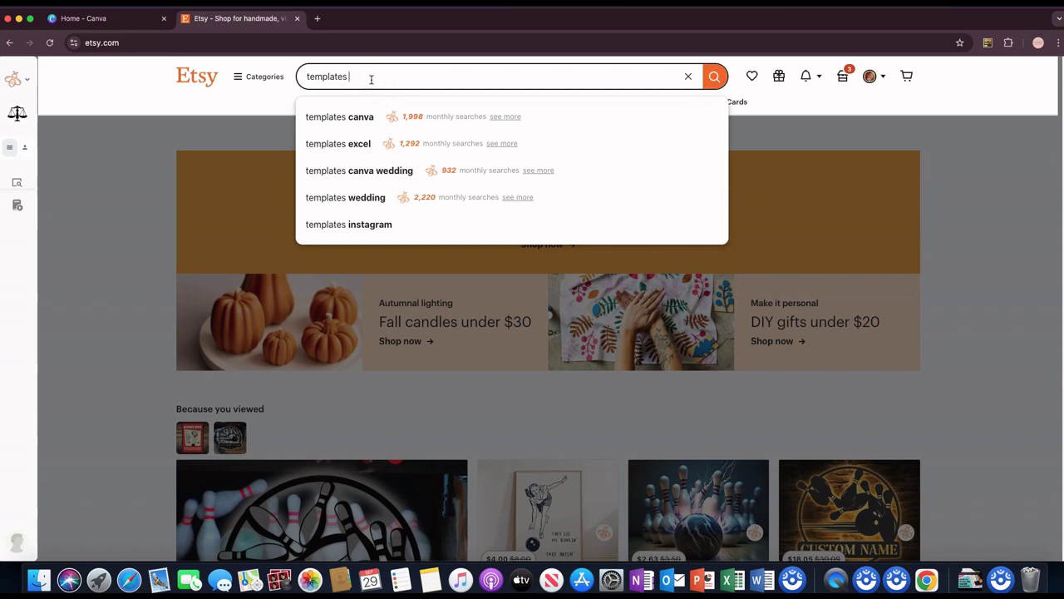
type("imn")
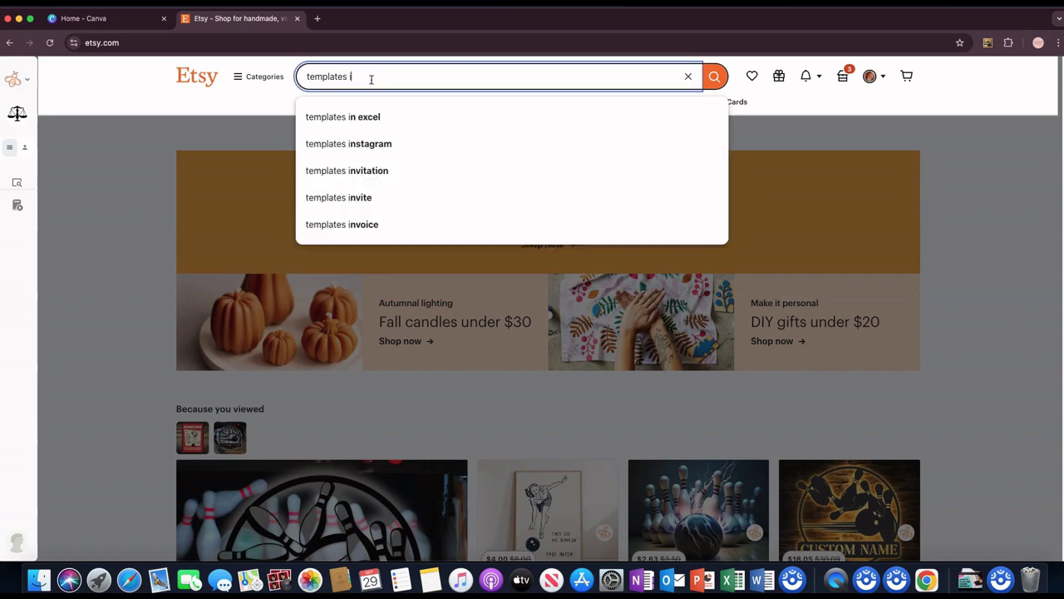
key("BackSpace")
key("BackSpace")
key("BackSpace")
key("BackSpace")
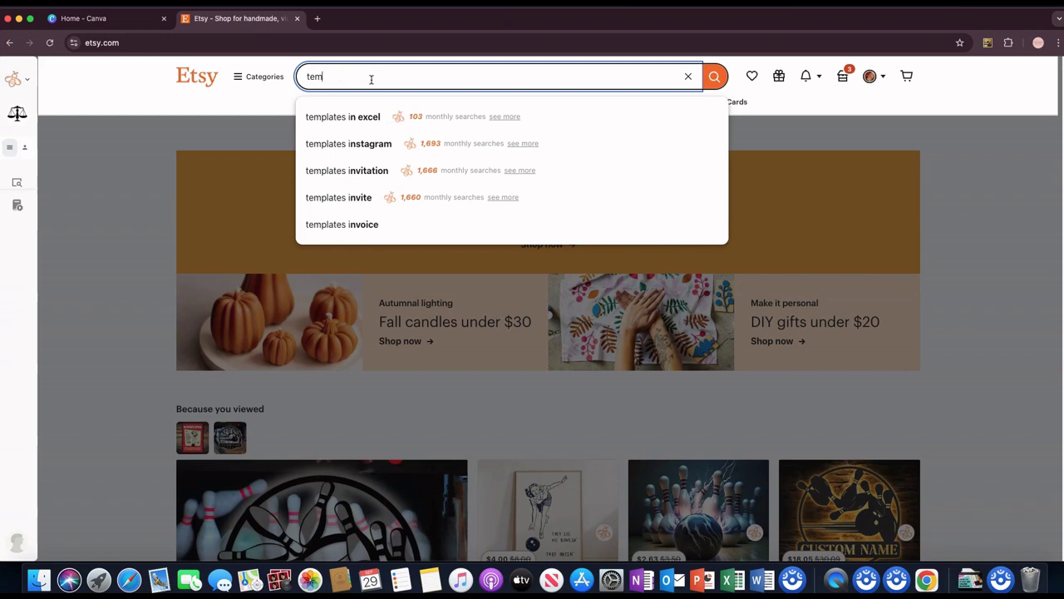
Step: Search Etsy for the suggested term "invitation templates" and show the full set of Etsy's Picks for it
type("invit")
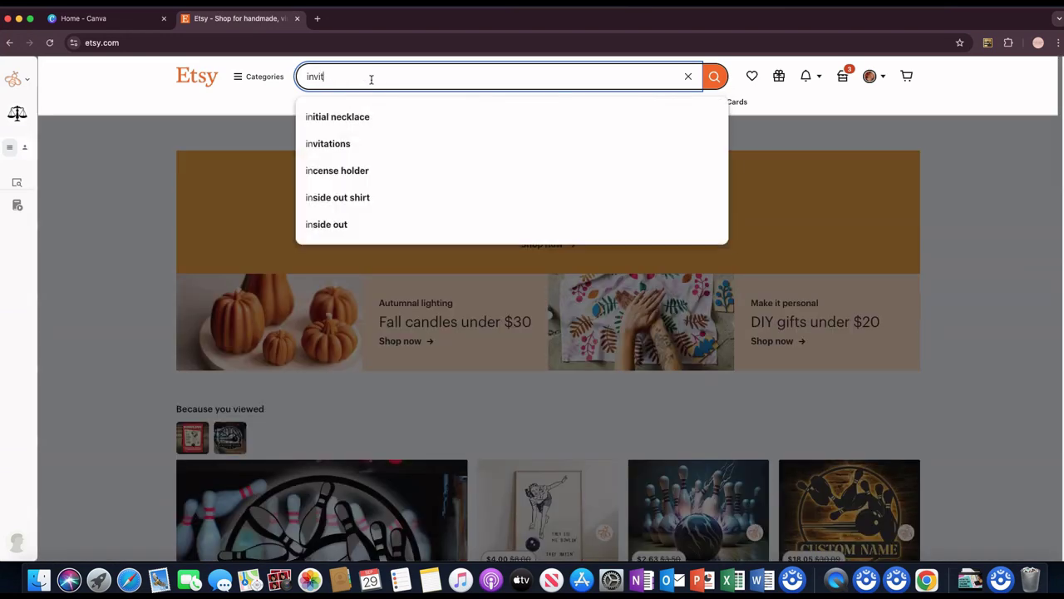
type("ation template")
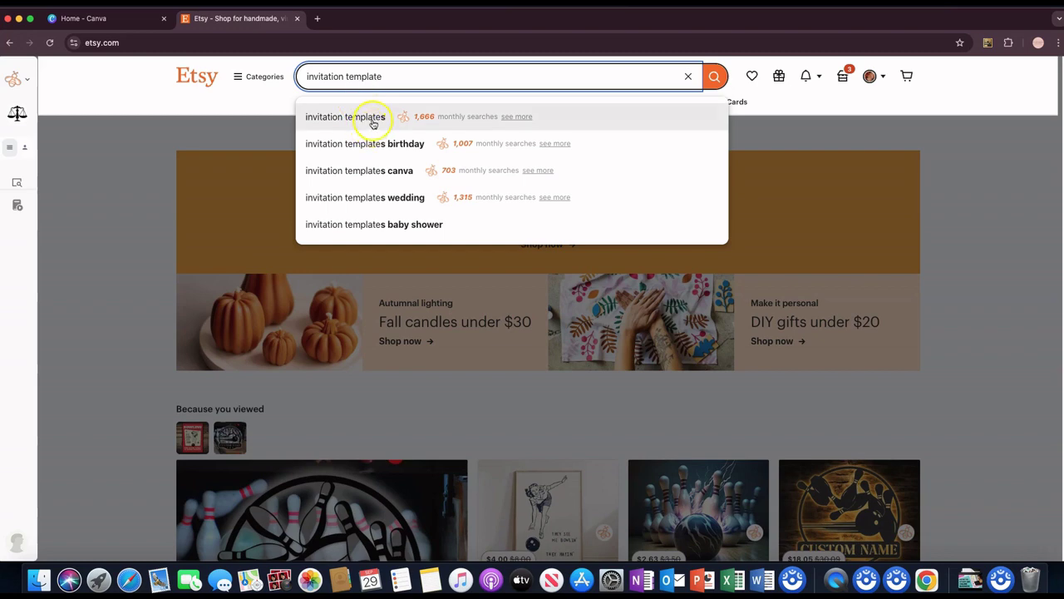
left_click(368, 116)
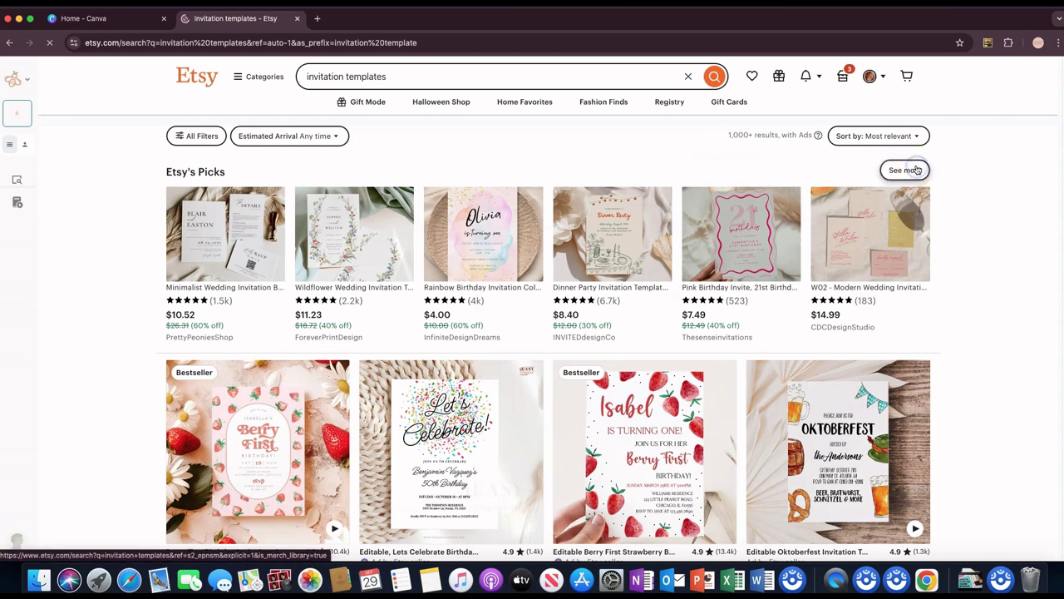
left_click(917, 170)
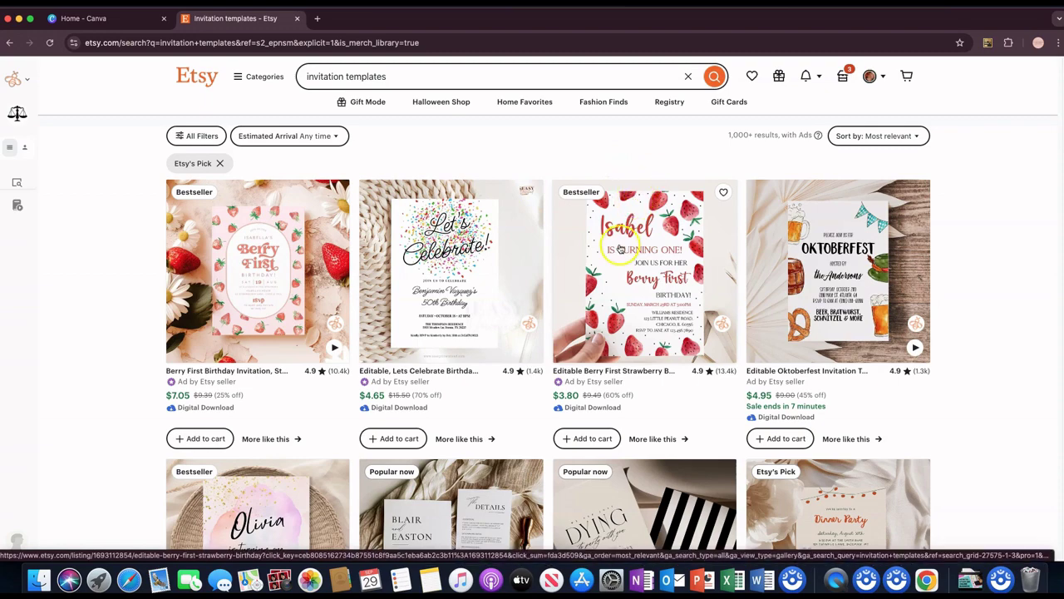
Step: Examine the Etsy's Pick invitation template listings, comparing their occasions, design styles, prices and Bestseller or Popular now badges
scroll(499, 220, "down", 2)
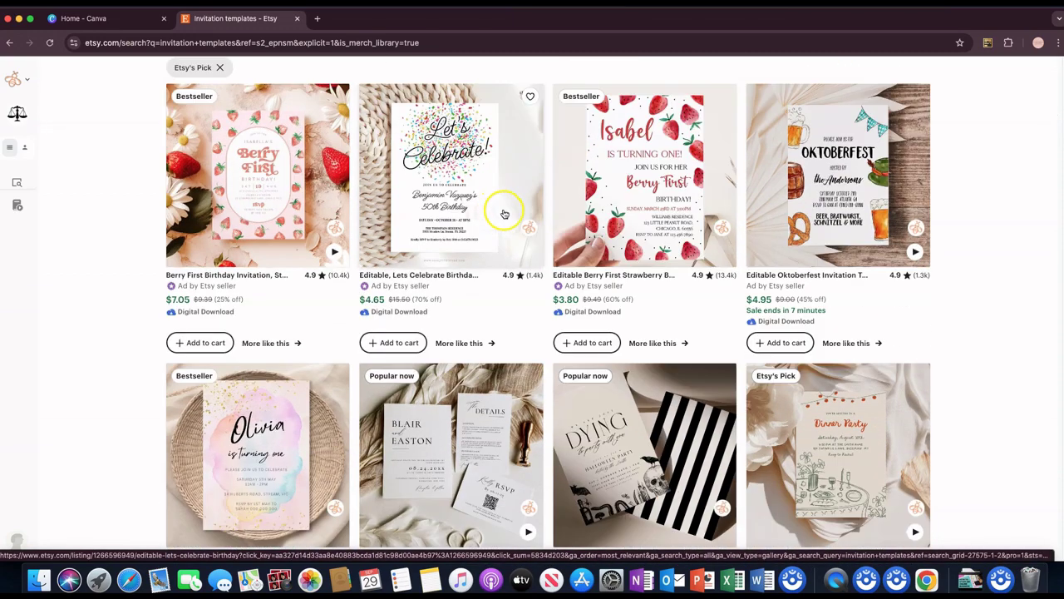
scroll(504, 214, "down", 2)
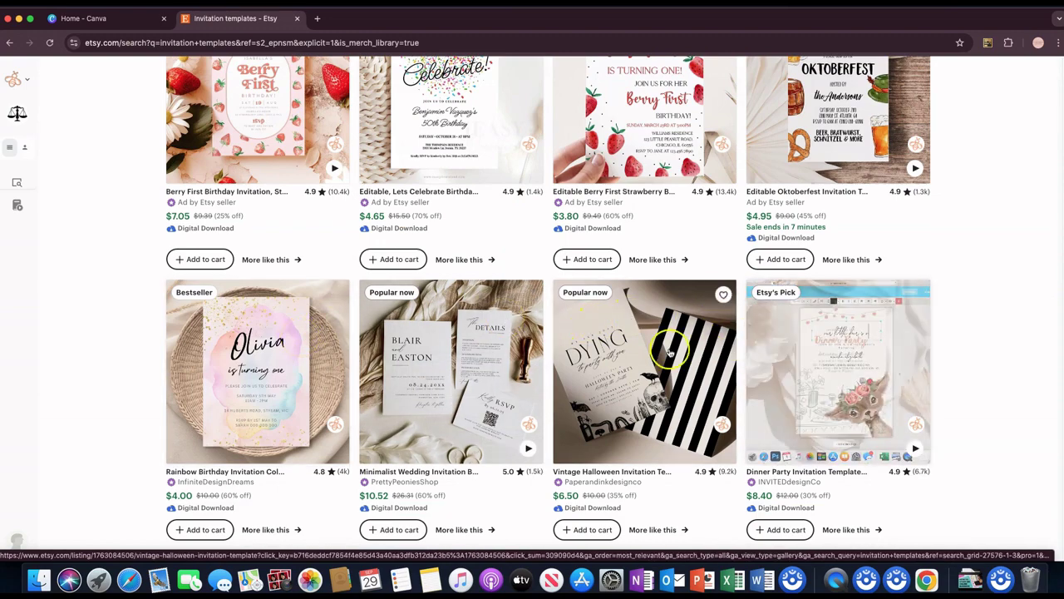
scroll(642, 351, "down", 4)
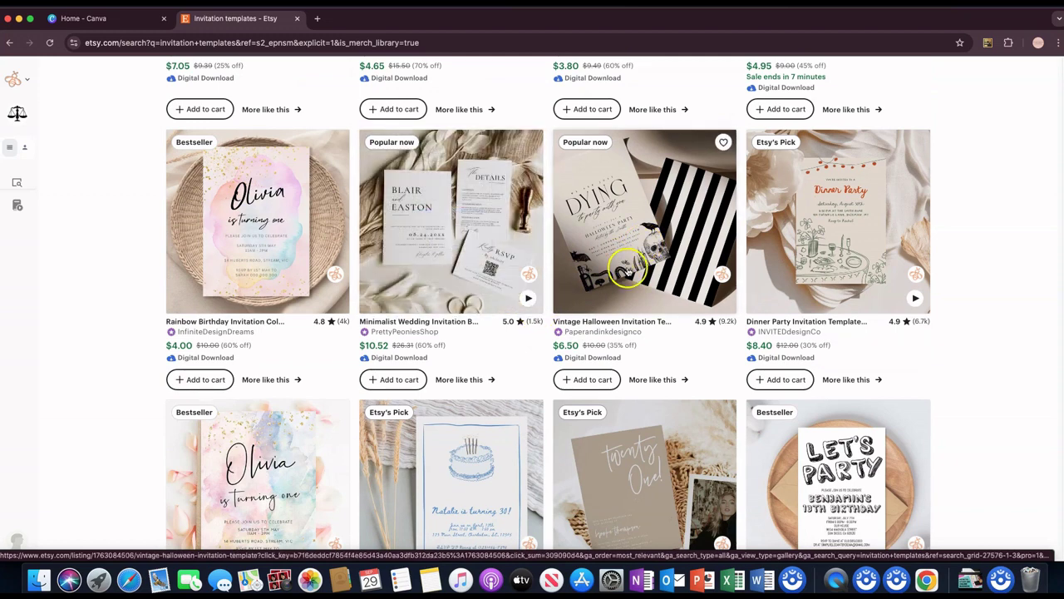
scroll(627, 269, "down", 2)
scroll(634, 274, "down", 2)
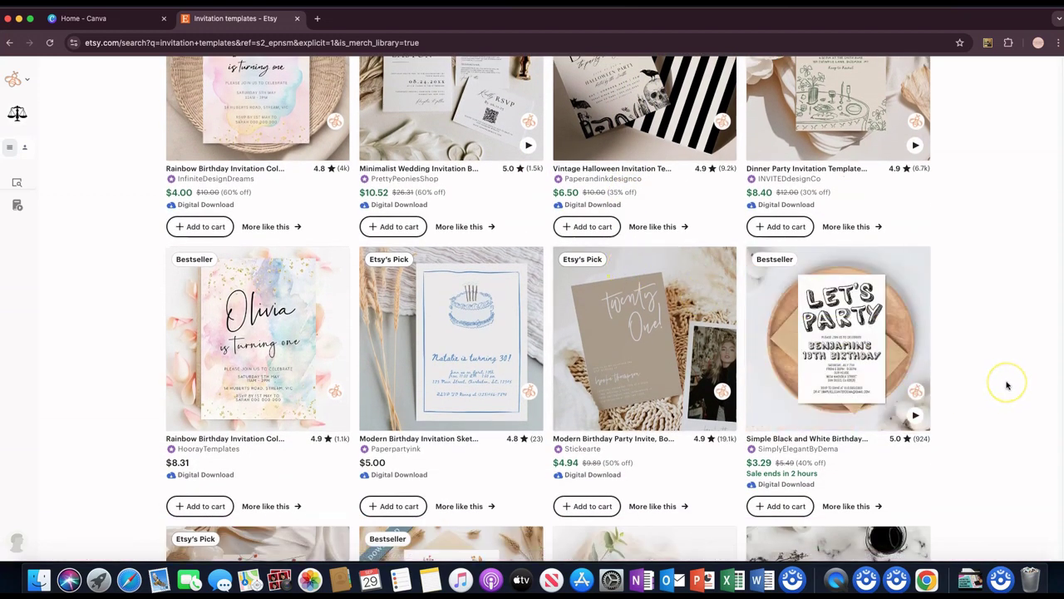
scroll(722, 259, "down", 5)
left_click(645, 289)
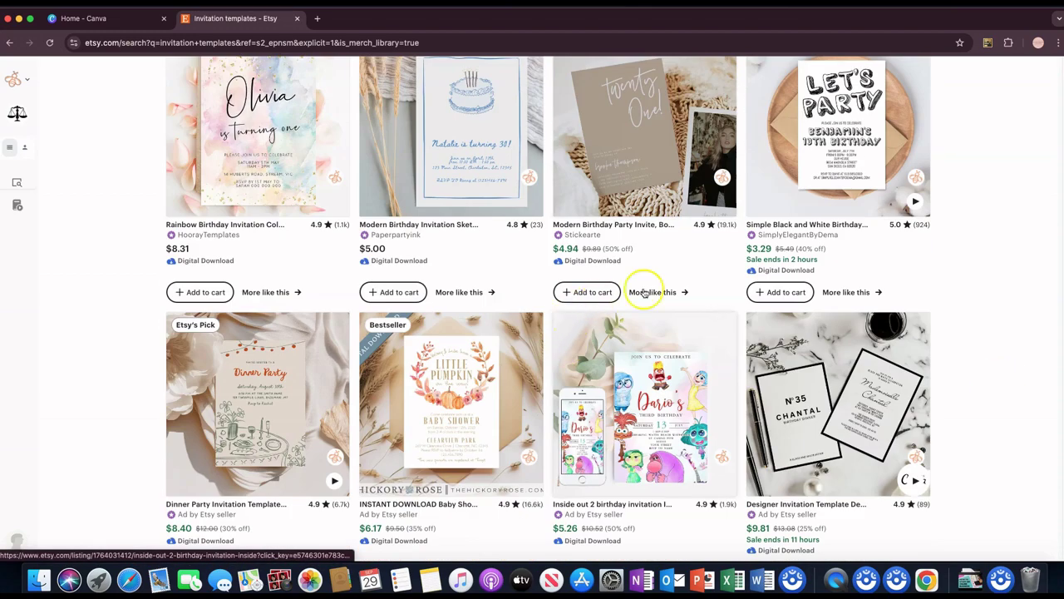
scroll(543, 288, "down", 1)
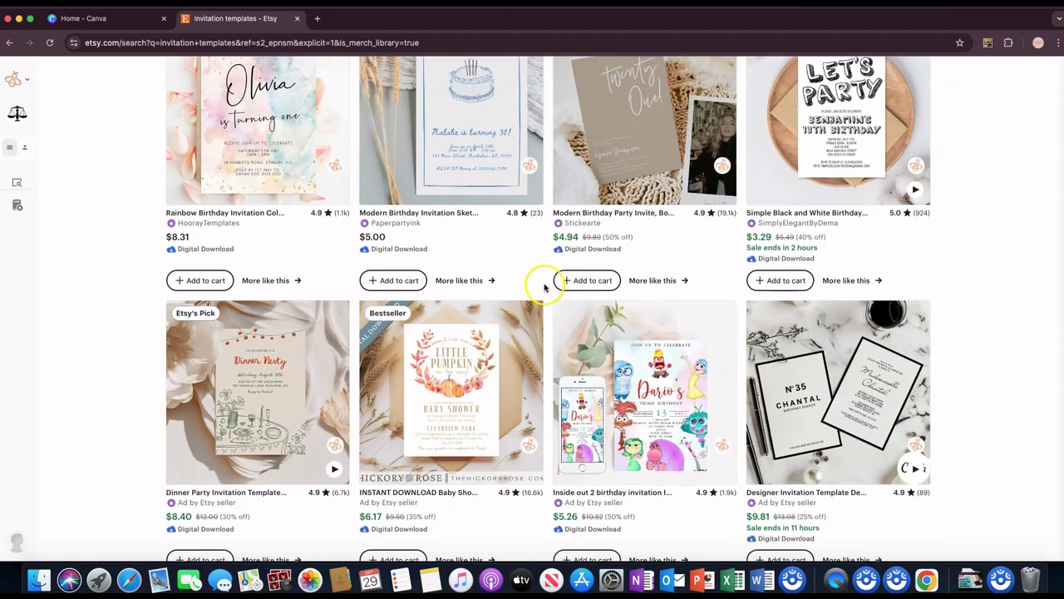
scroll(544, 288, "down", 2)
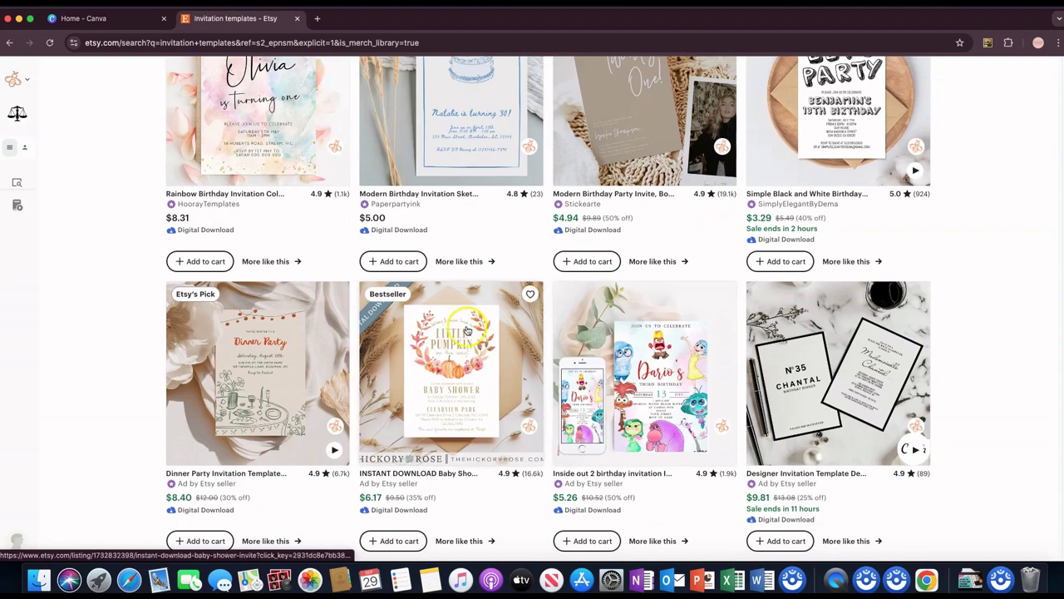
scroll(582, 303, "down", 6)
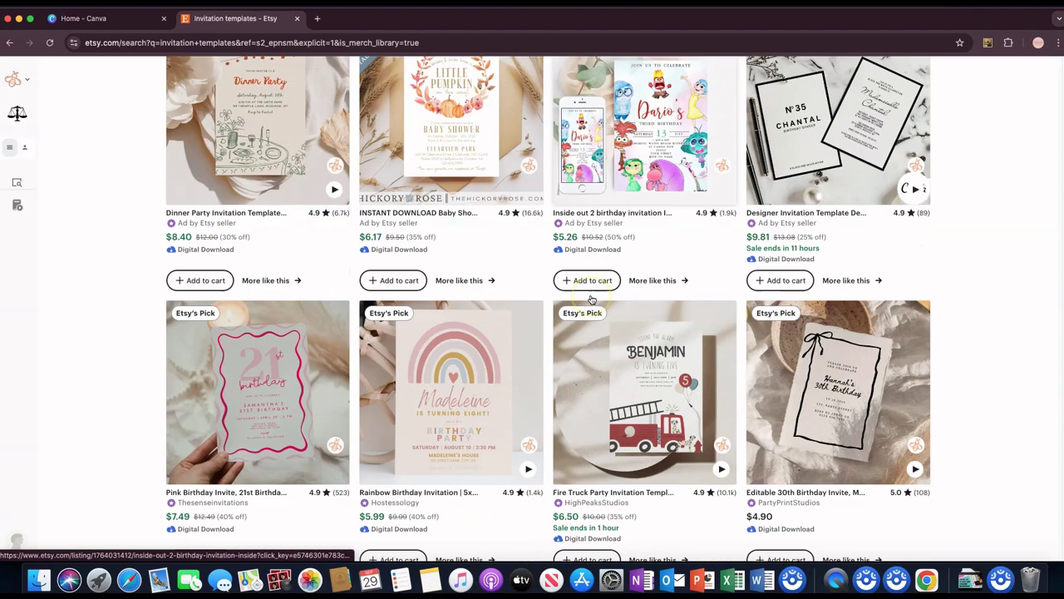
scroll(573, 301, "down", 5)
scroll(562, 306, "down", 2)
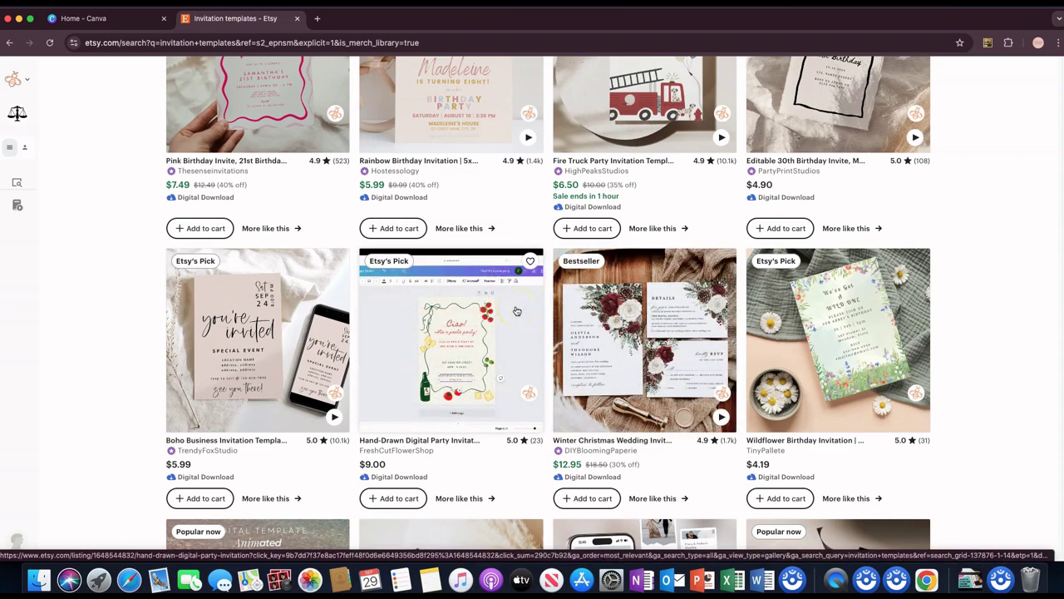
scroll(516, 311, "down", 3)
scroll(517, 310, "down", 3)
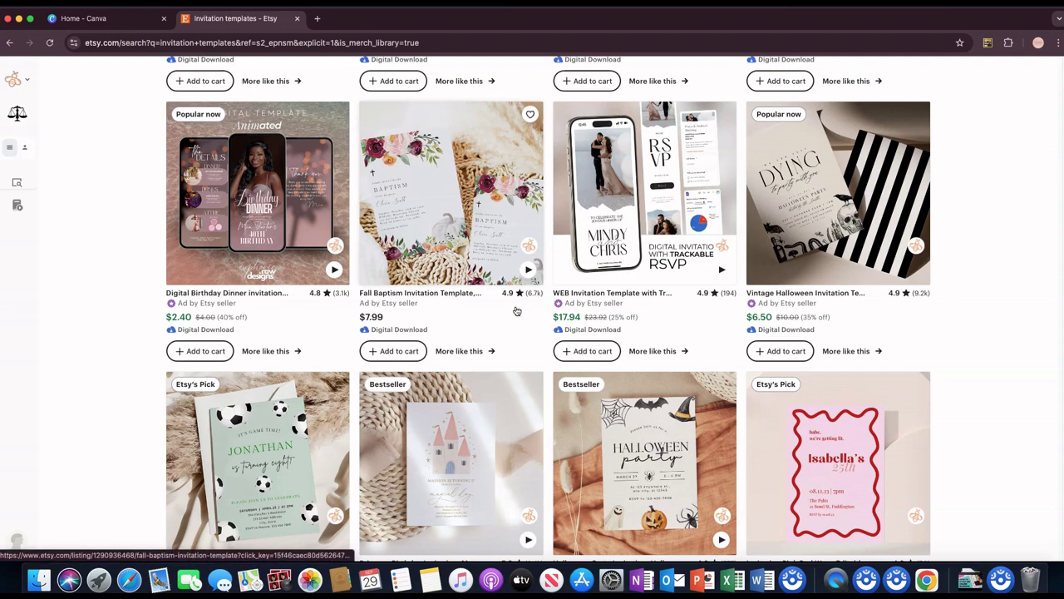
scroll(516, 311, "down", 2)
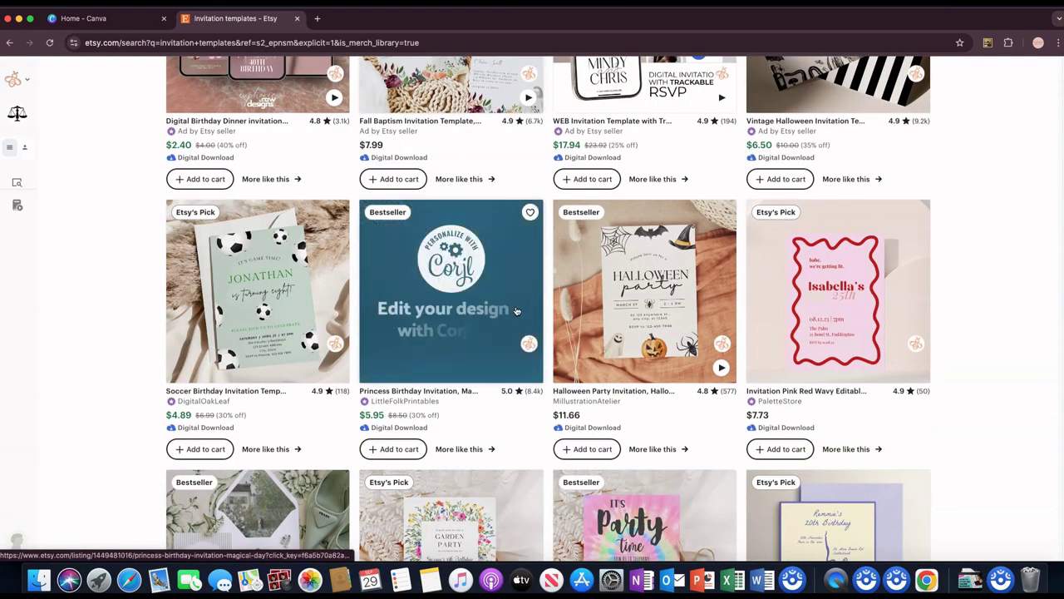
scroll(516, 311, "down", 1)
scroll(516, 310, "down", 2)
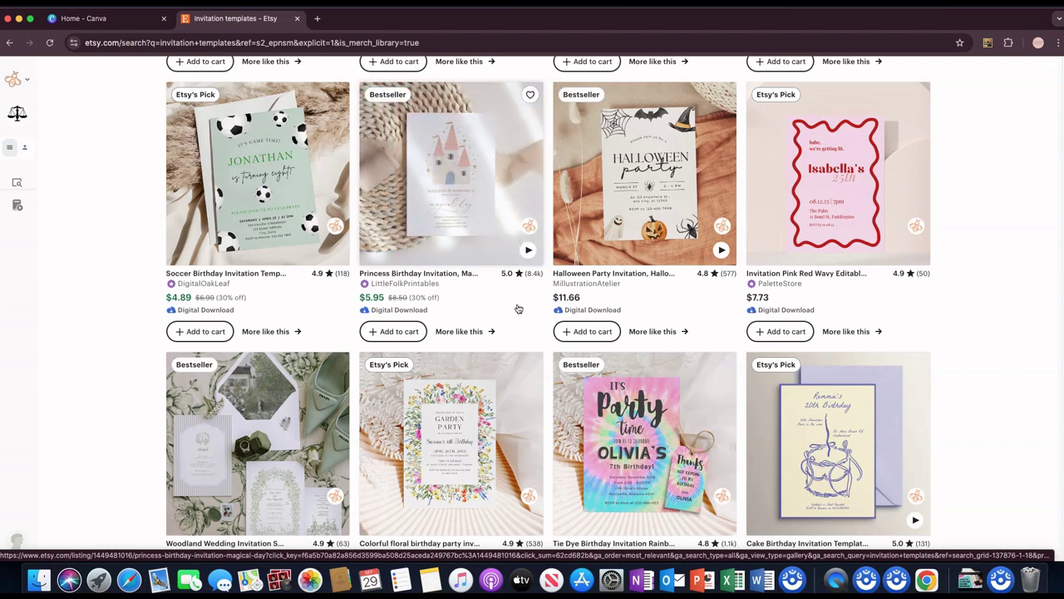
scroll(521, 307, "down", 2)
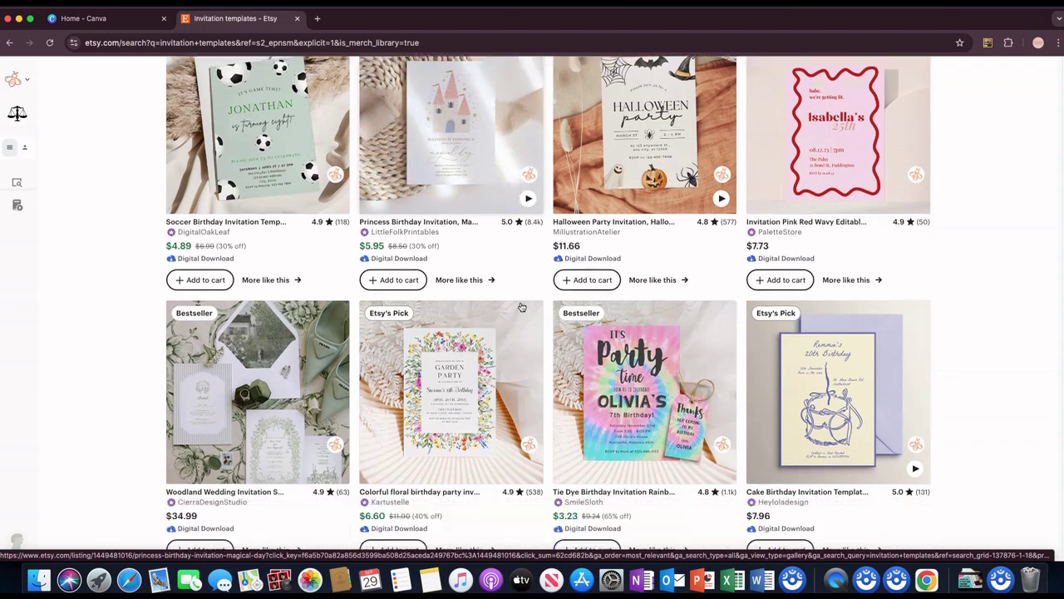
scroll(524, 303, "down", 5)
scroll(527, 302, "up", 10)
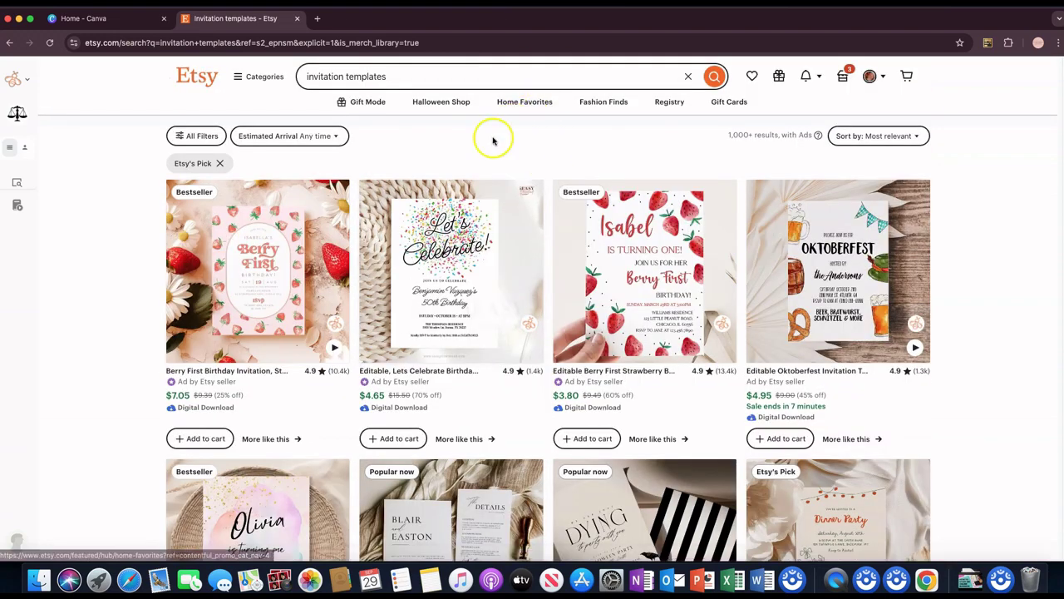
Step: Open Product Analytics for the invitation templates results and sort the listings by monthly sales, highest first
mouse_move(29, 346)
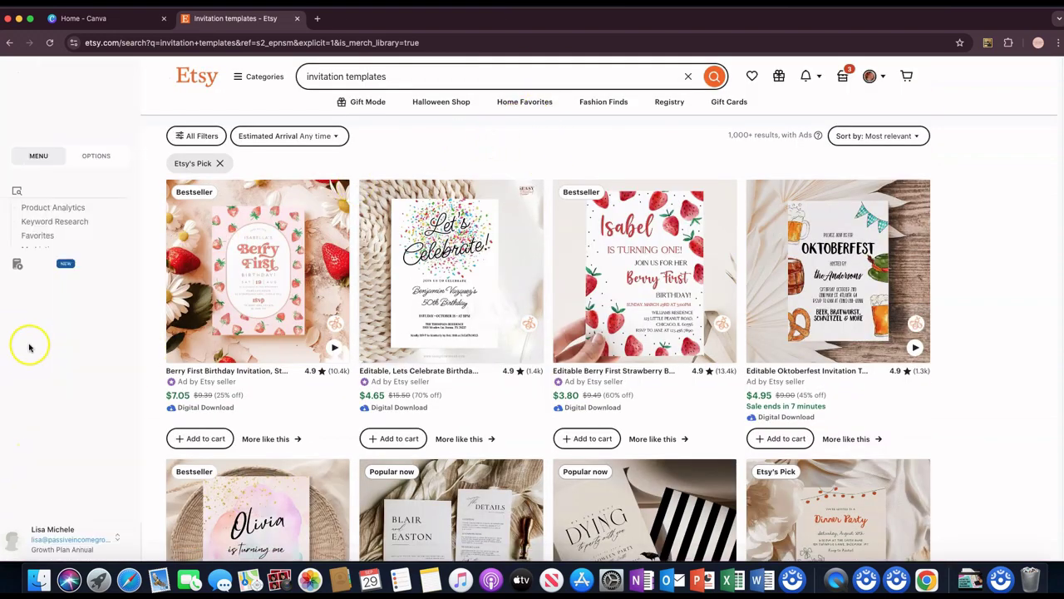
left_click(68, 211)
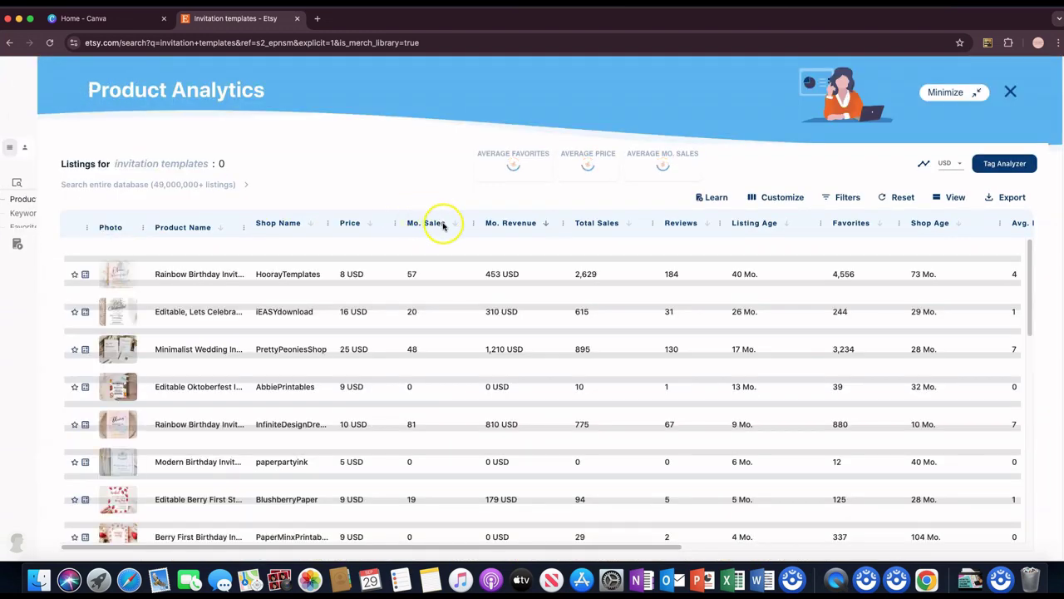
left_click(454, 224)
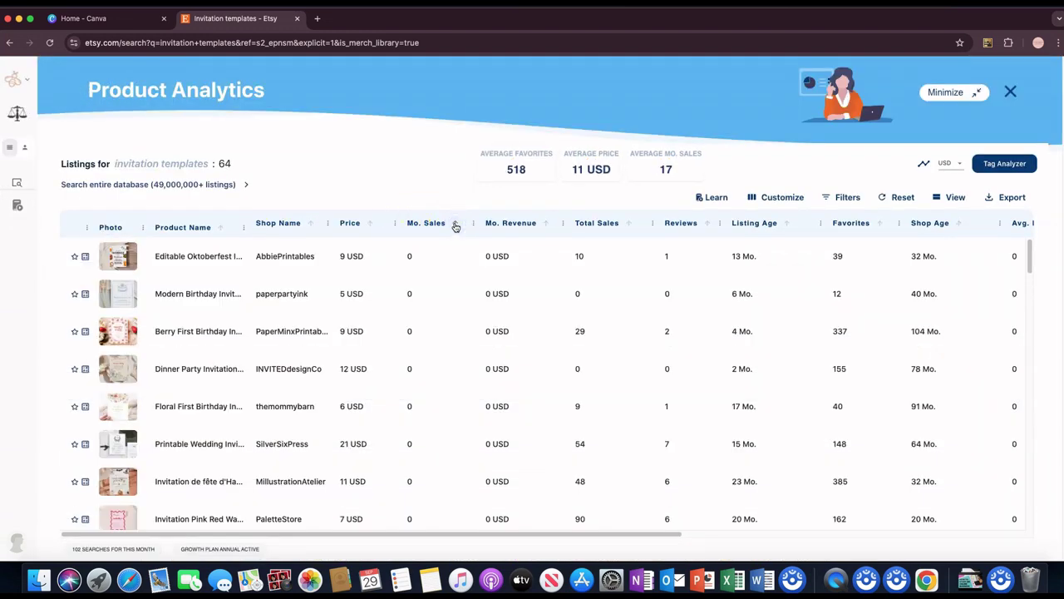
left_click(455, 225)
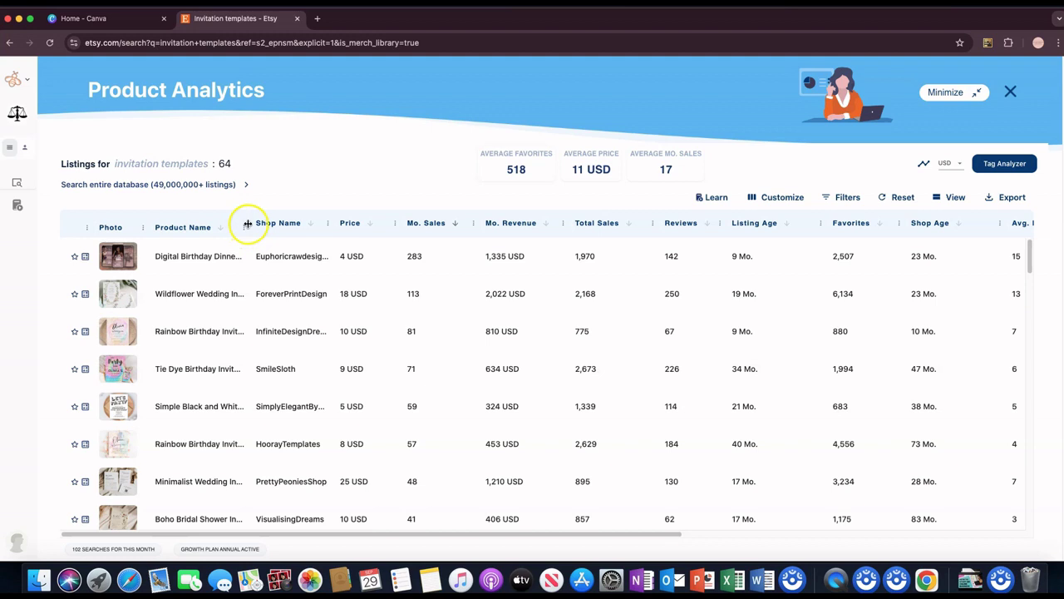
Step: Widen the Product Name column and bring the shop age, average reviews and views columns into view
left_click_drag(248, 223, 348, 217)
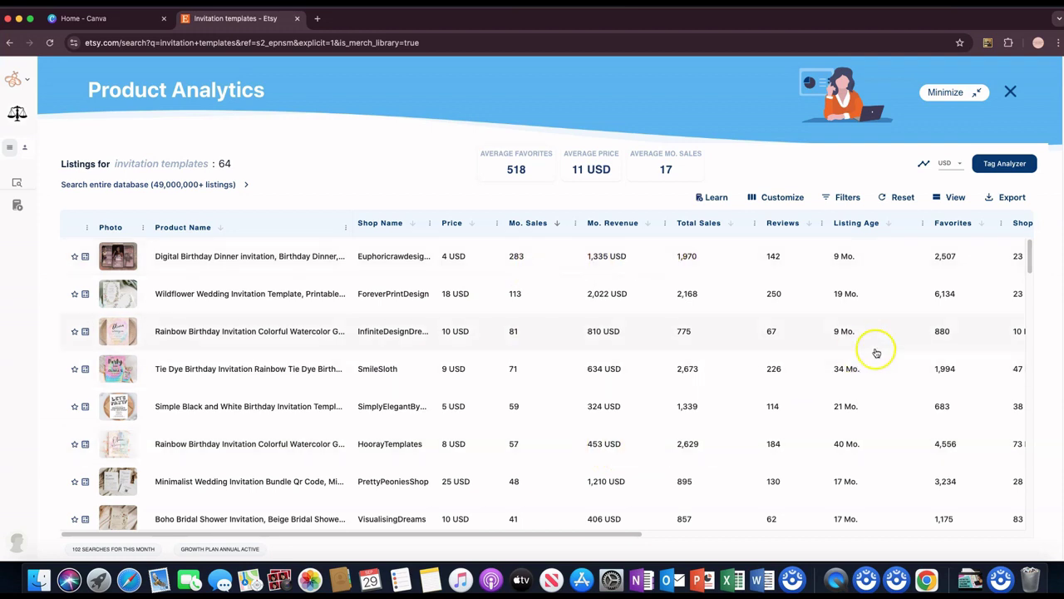
left_click_drag(635, 536, 749, 532)
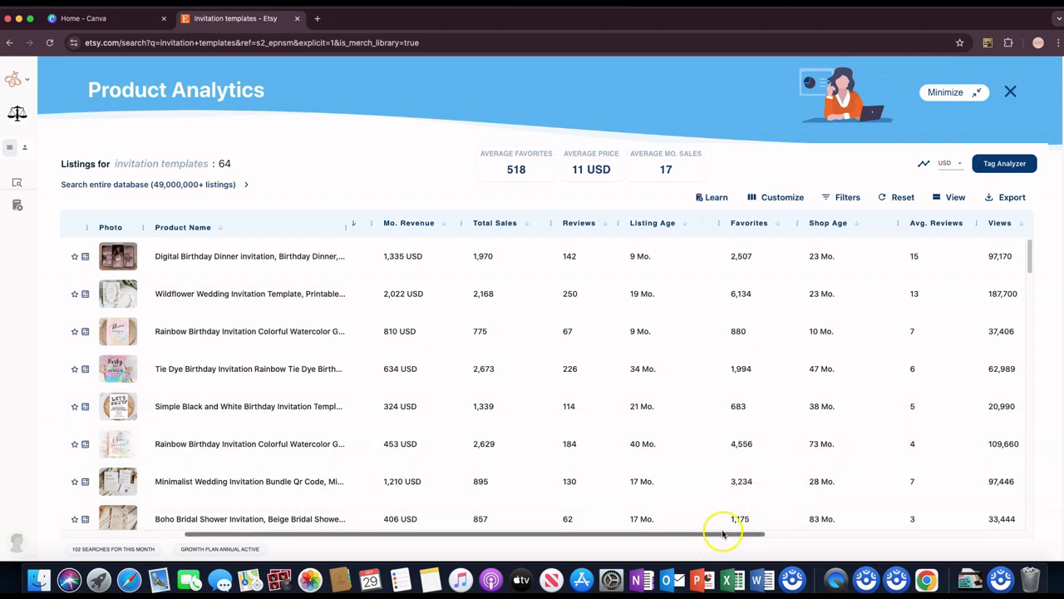
Step: Bring the shop name, price and monthly sales columns back into view and adjust the width of the Product Name column
left_click_drag(722, 535, 532, 540)
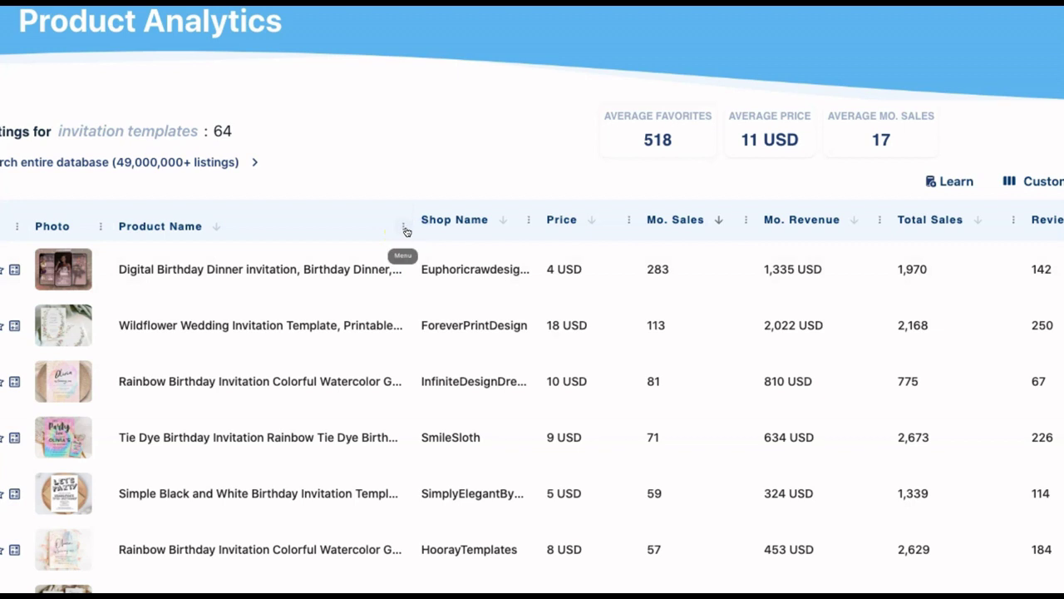
left_click_drag(404, 227, 458, 226)
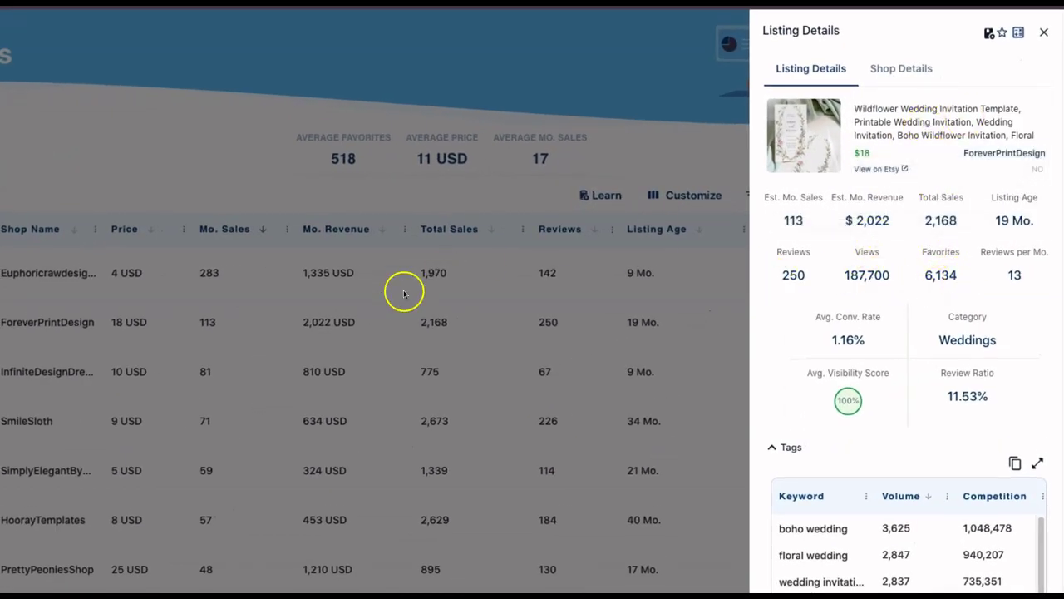
Step: Examine the Wildflower Wedding Invitation Template's listing details, widening the tag table's Keyword column to read every tag, and close the details
scroll(914, 283, "down", 3)
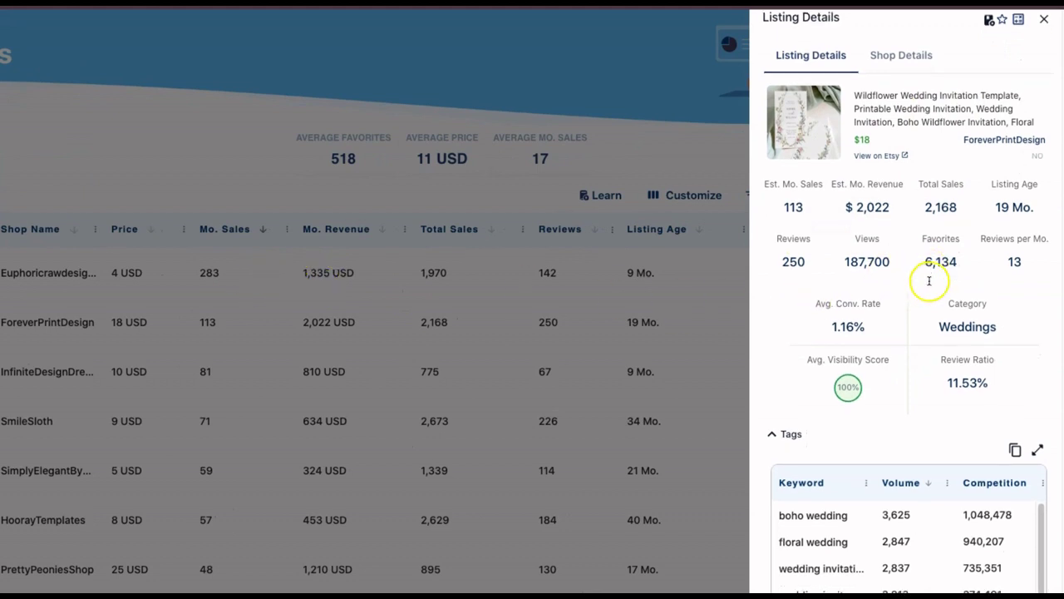
scroll(923, 280, "down", 3)
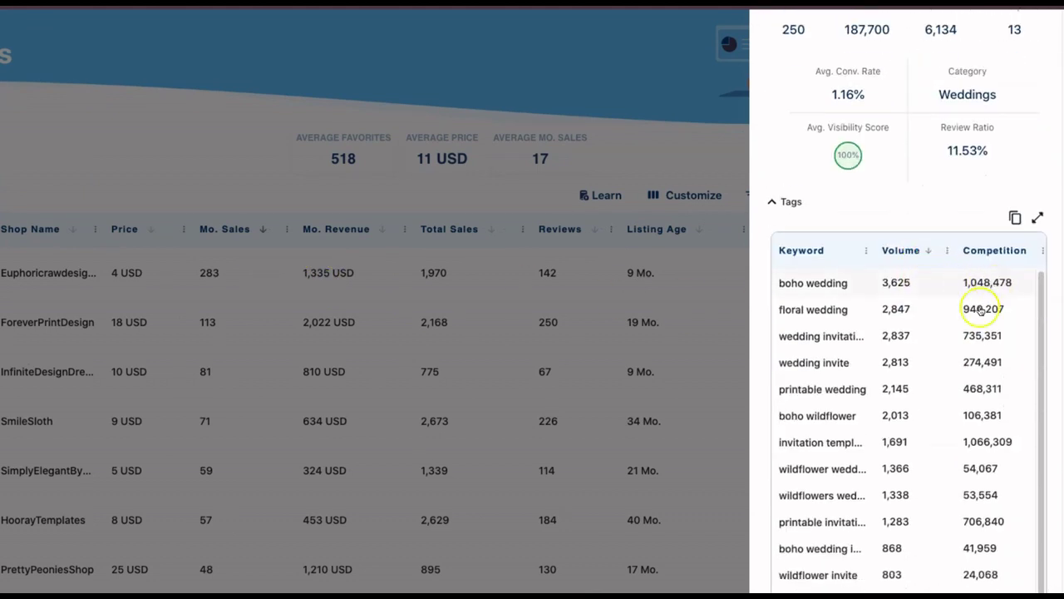
scroll(894, 311, "down", 1)
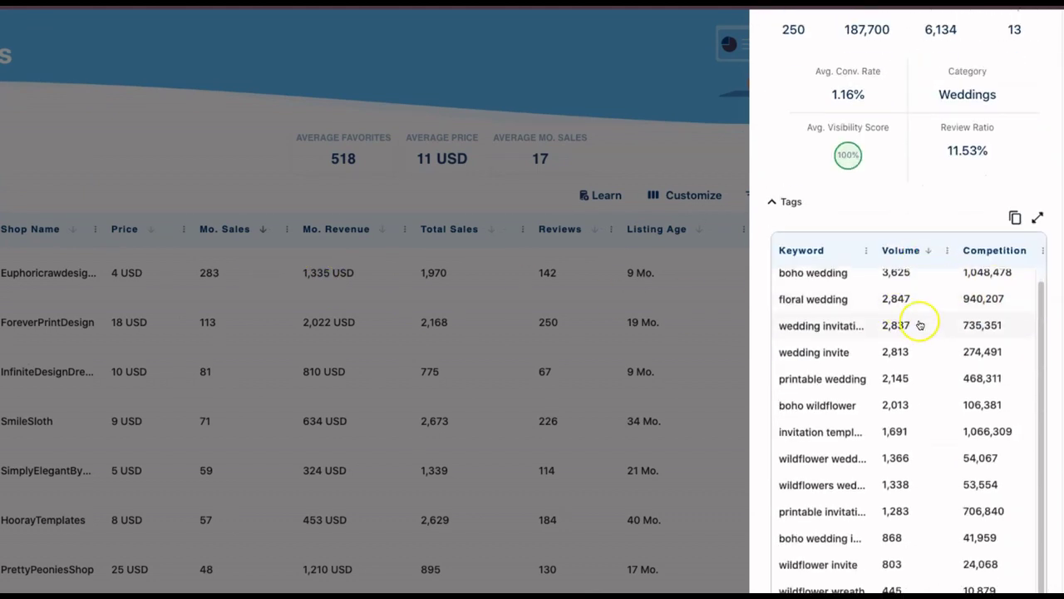
scroll(914, 320, "down", 1)
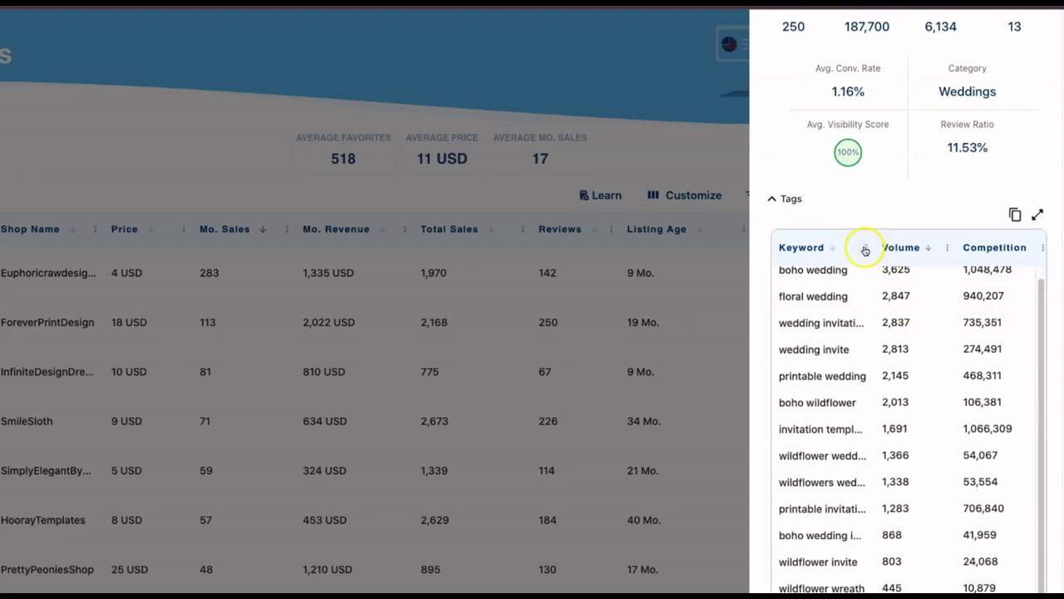
mouse_move(872, 247)
left_mouse_down()
mouse_move(917, 245)
mouse_move(890, 248)
left_mouse_up()
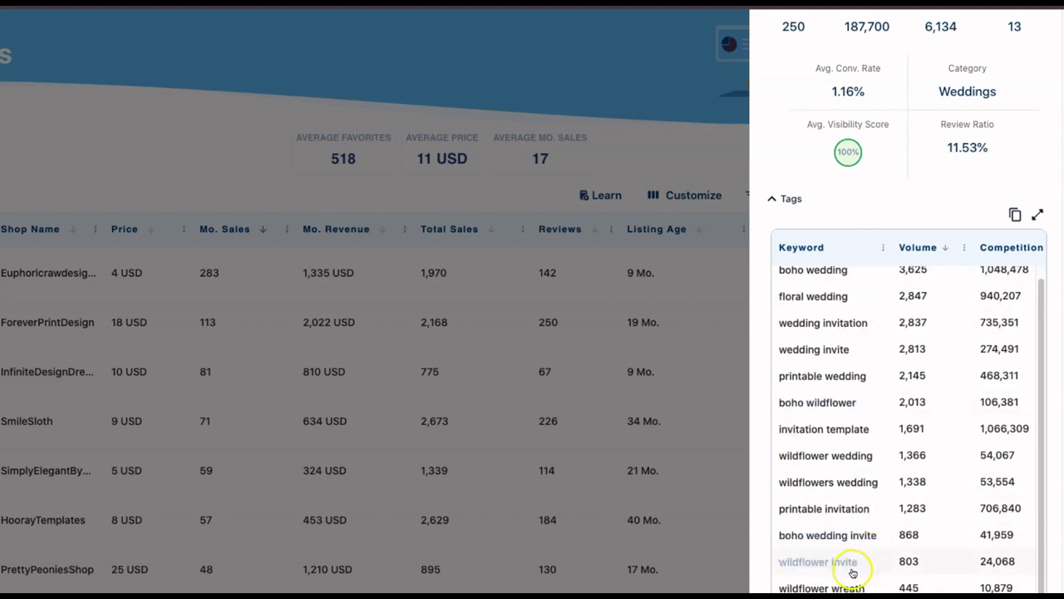
scroll(850, 571, "down", 2)
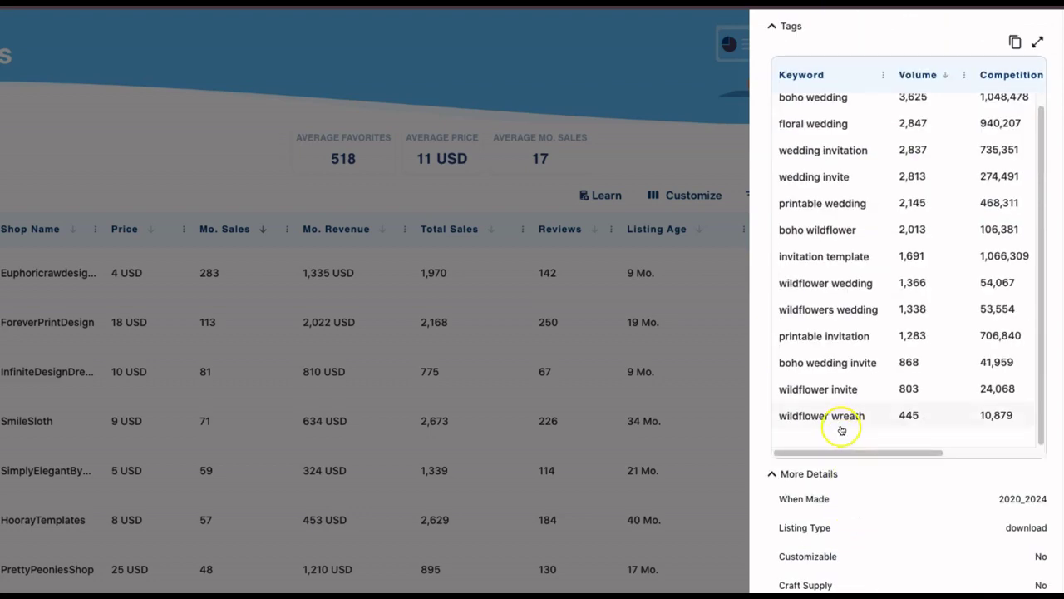
scroll(843, 430, "down", 2)
scroll(860, 355, "up", 7)
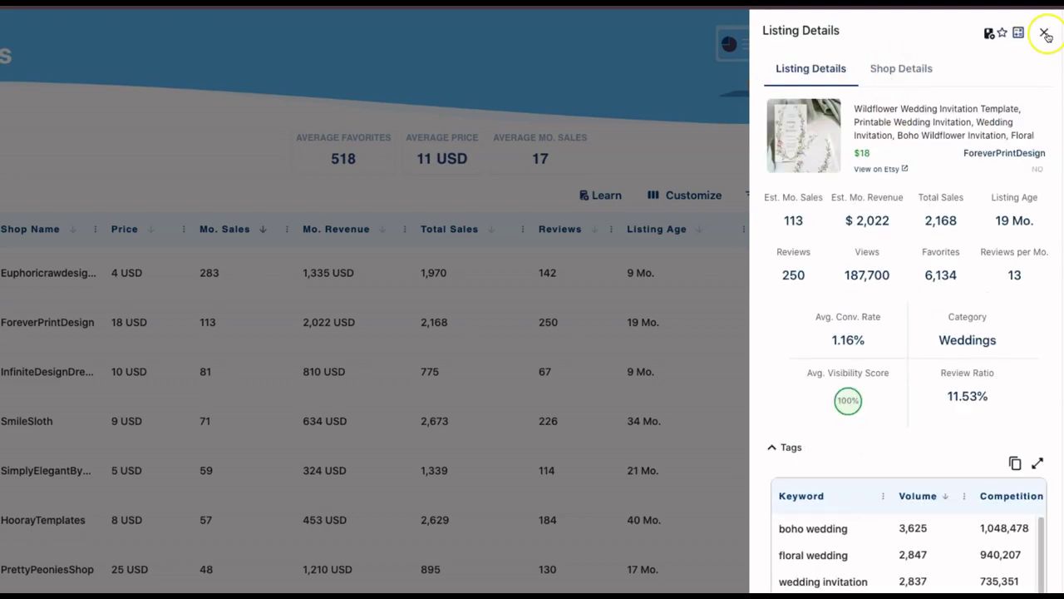
left_click(1044, 32)
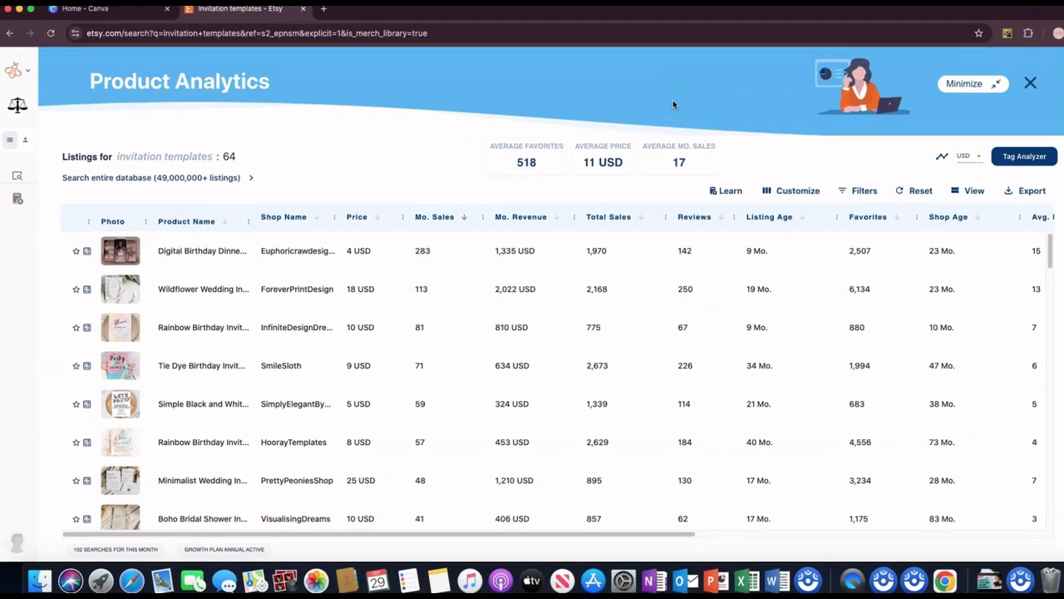
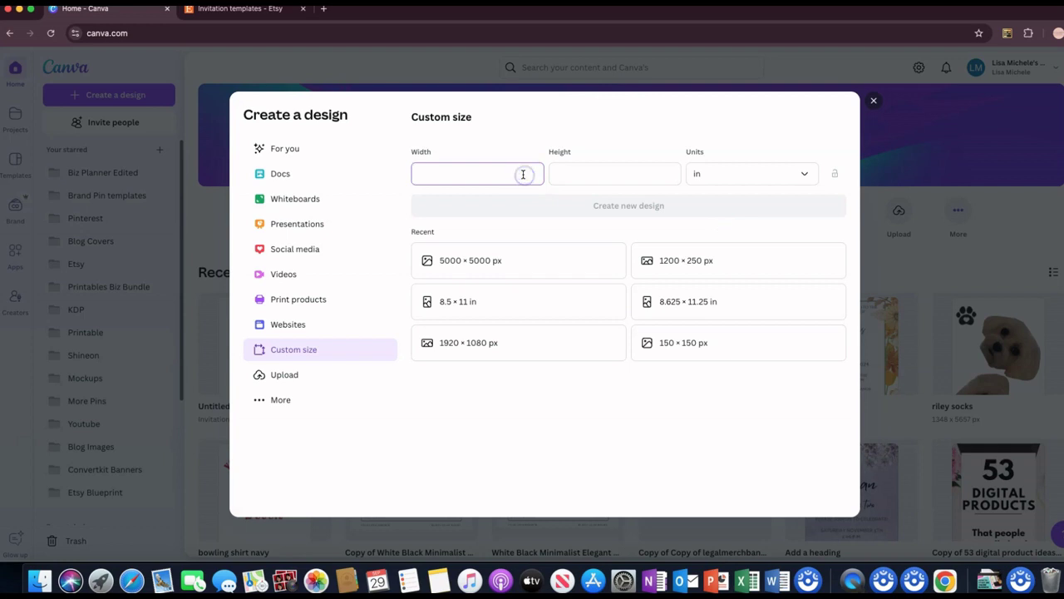
Step: Create a new custom-size design in Canva, 5 in wide and 7 in high
key("Tab")
type("7")
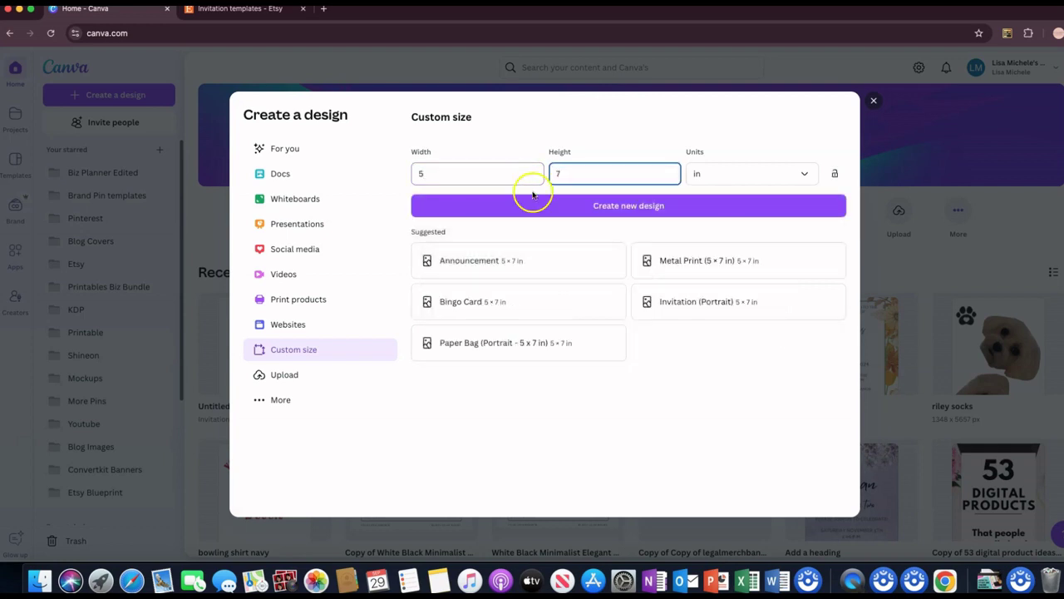
left_click(586, 206)
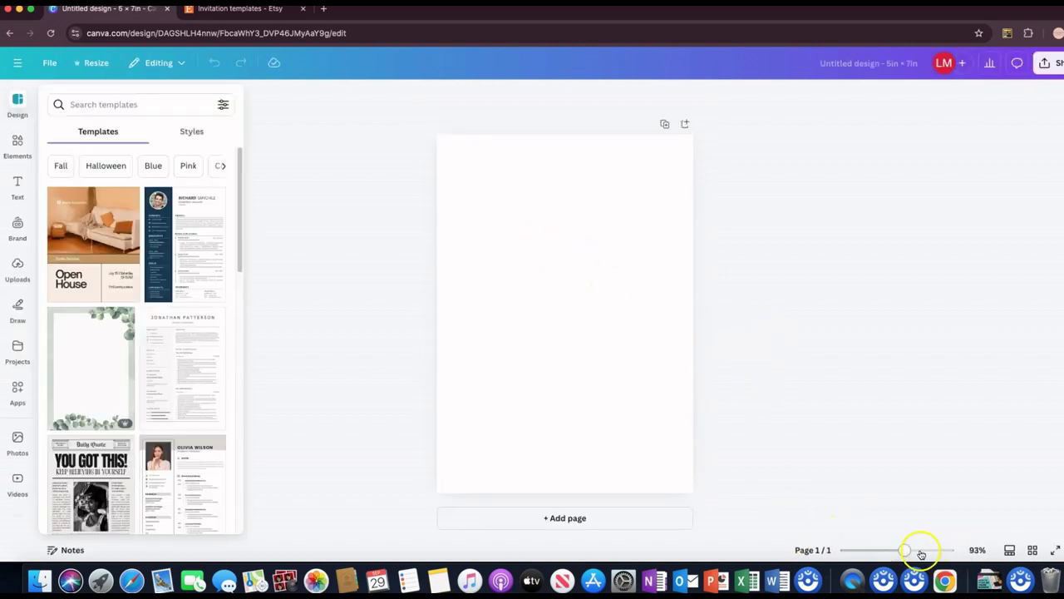
Step: Search the design templates for "invitation"
left_click_drag(912, 551, 916, 551)
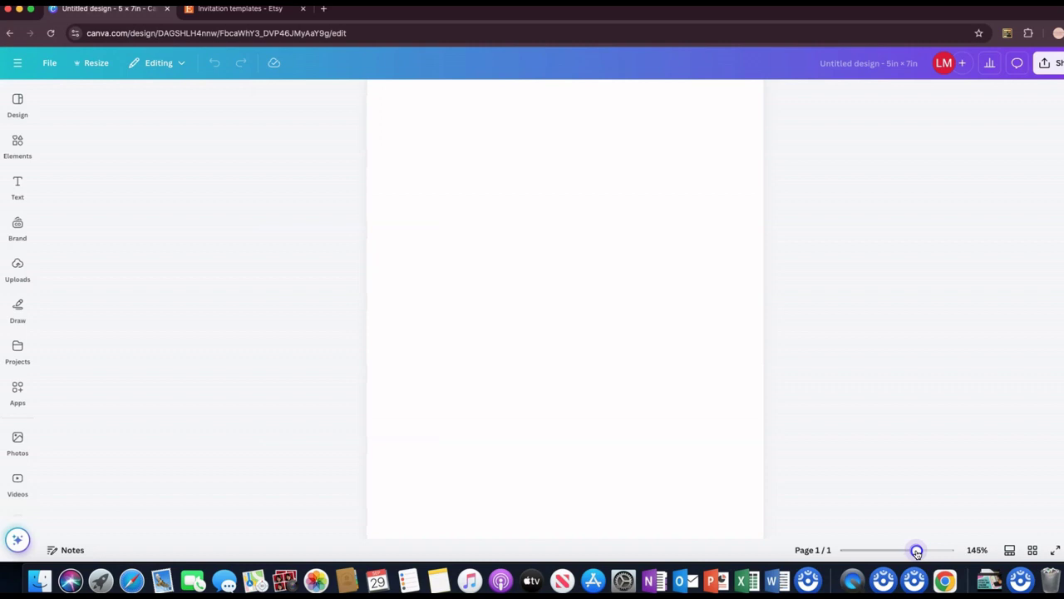
left_click(17, 143)
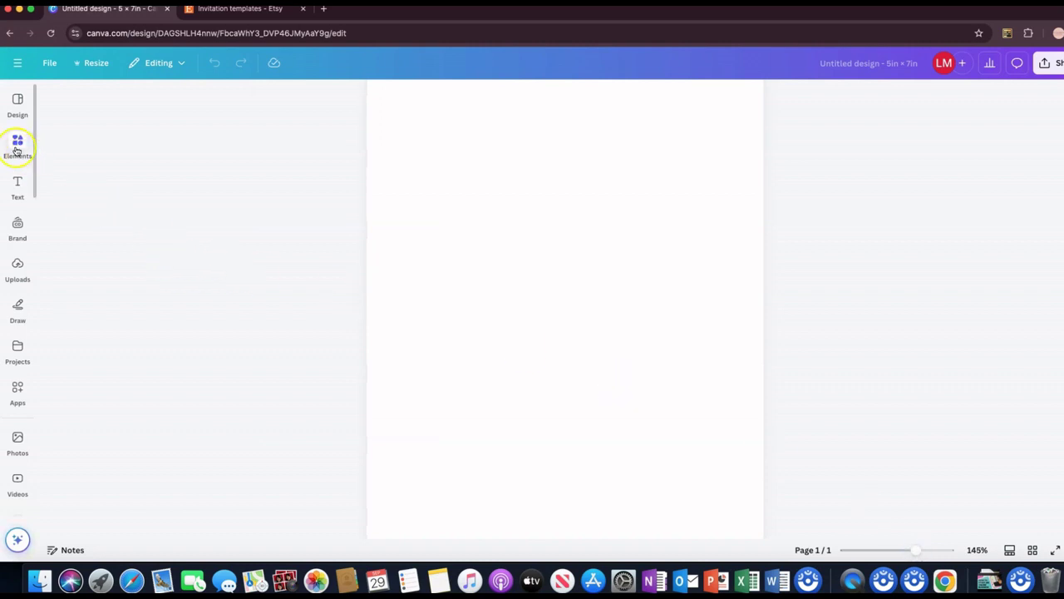
left_click(15, 107)
left_click(94, 102)
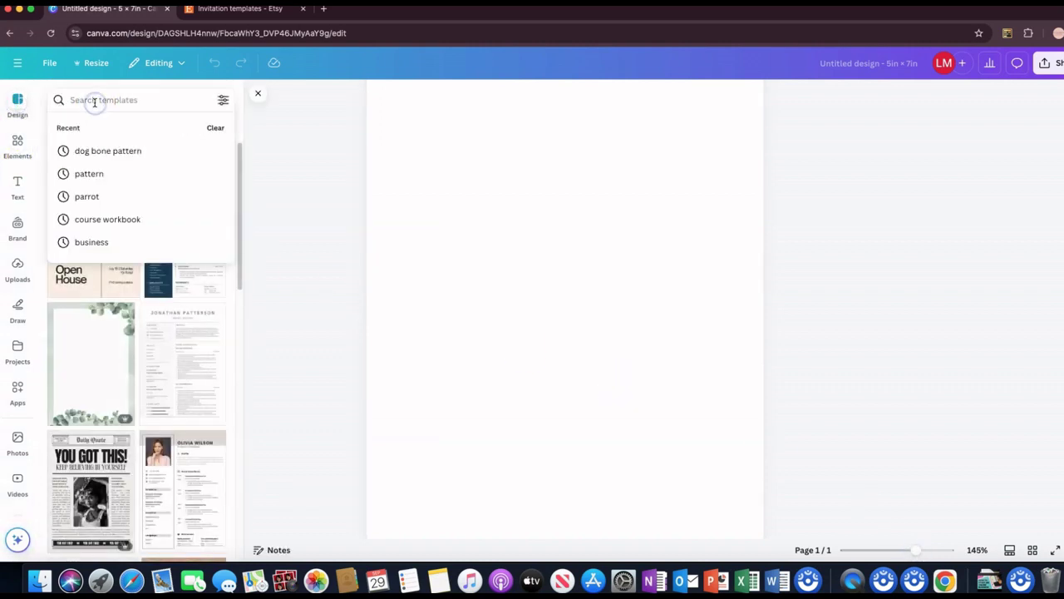
type("invitation")
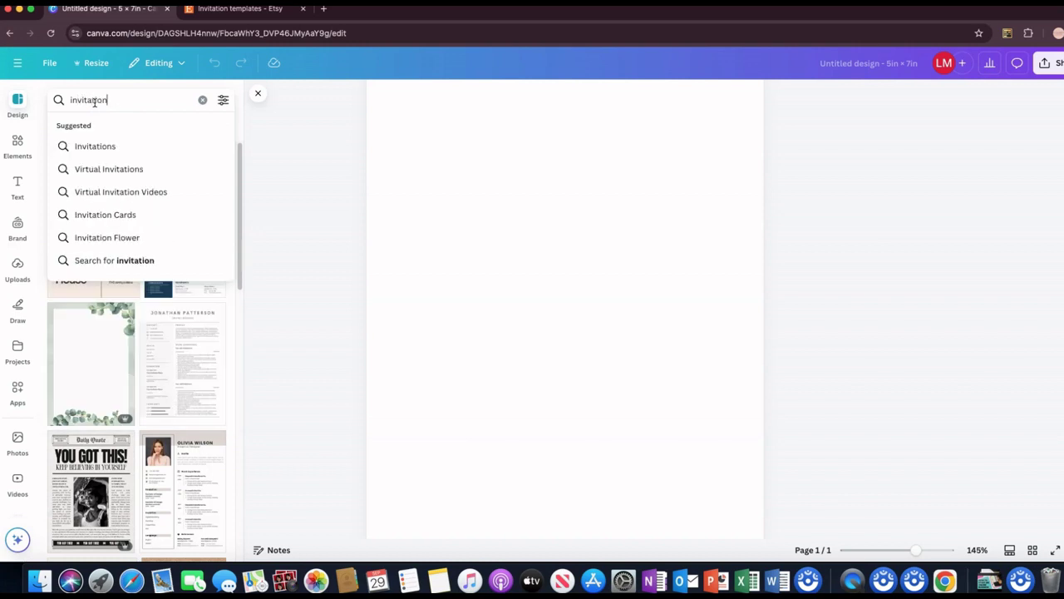
key("Return")
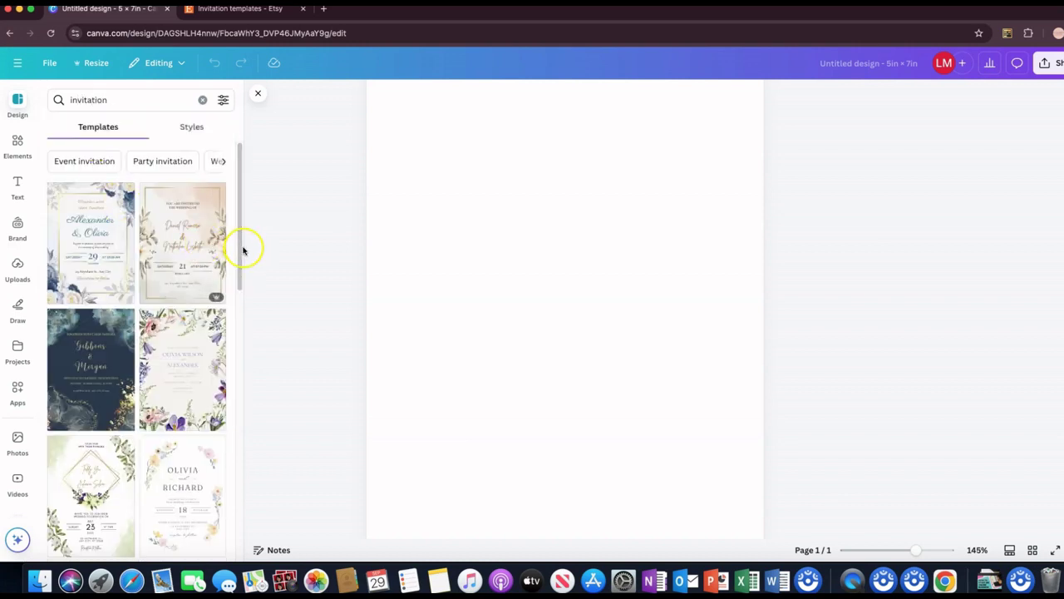
Step: Browse the invitation template results, comparing their floral and wedding styles and which ones carry the Pro crown, and return to the first results
scroll(163, 264, "down", 5)
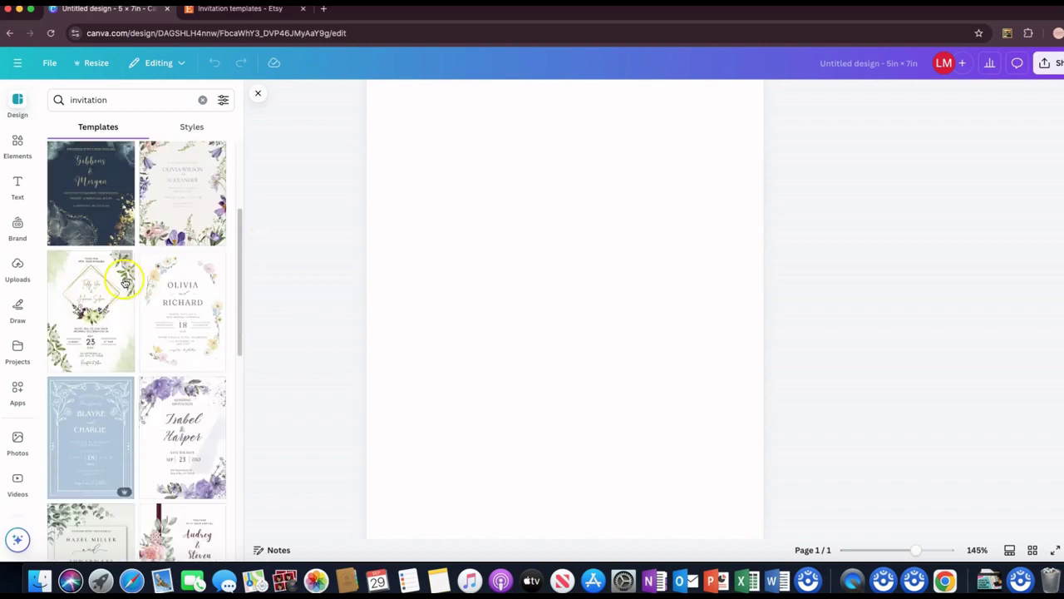
scroll(182, 337, "down", 5)
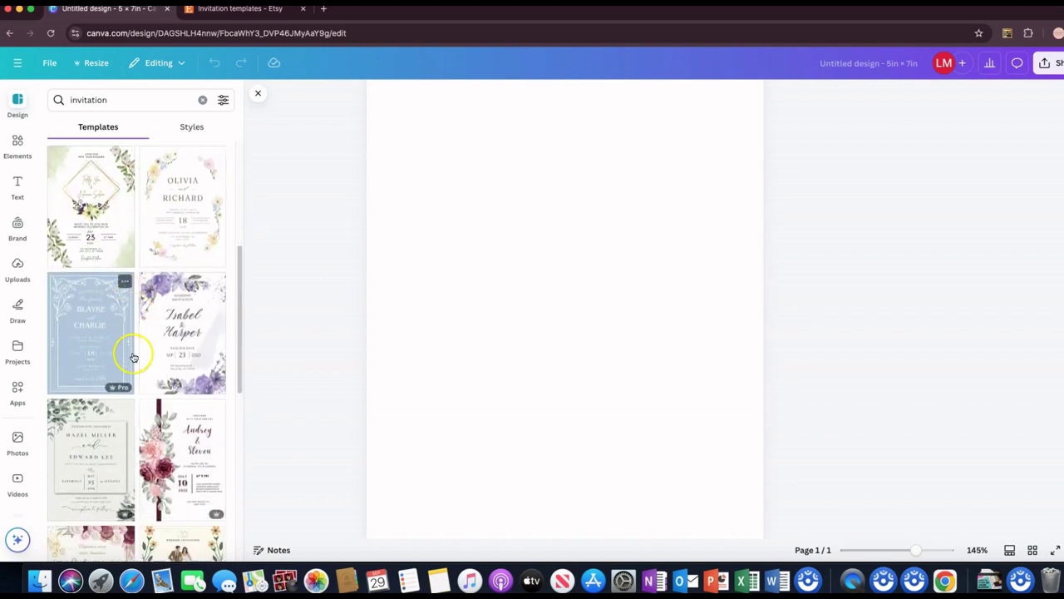
scroll(137, 309, "down", 3)
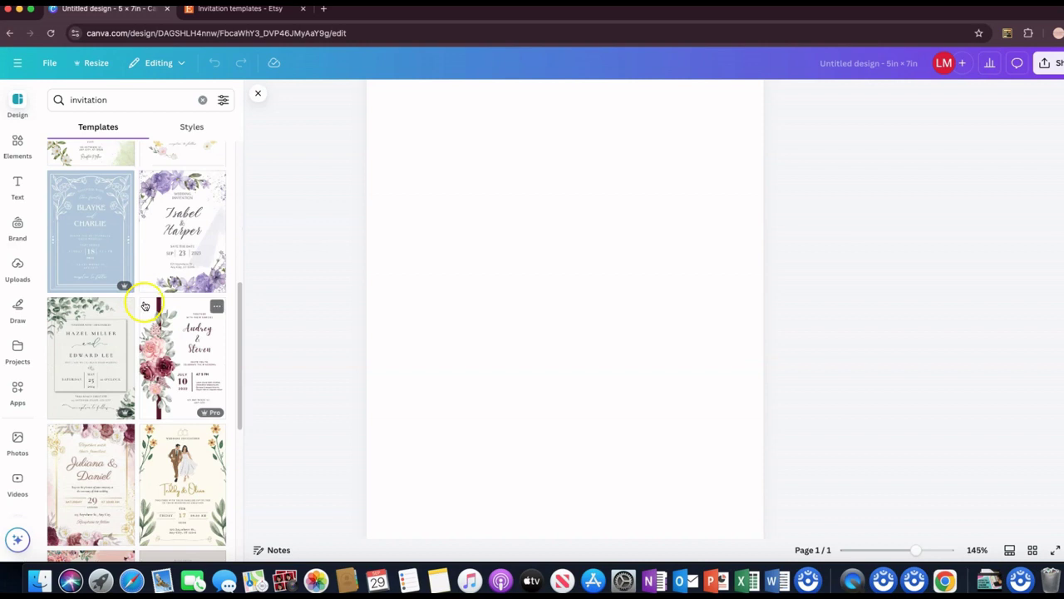
scroll(116, 264, "down", 8)
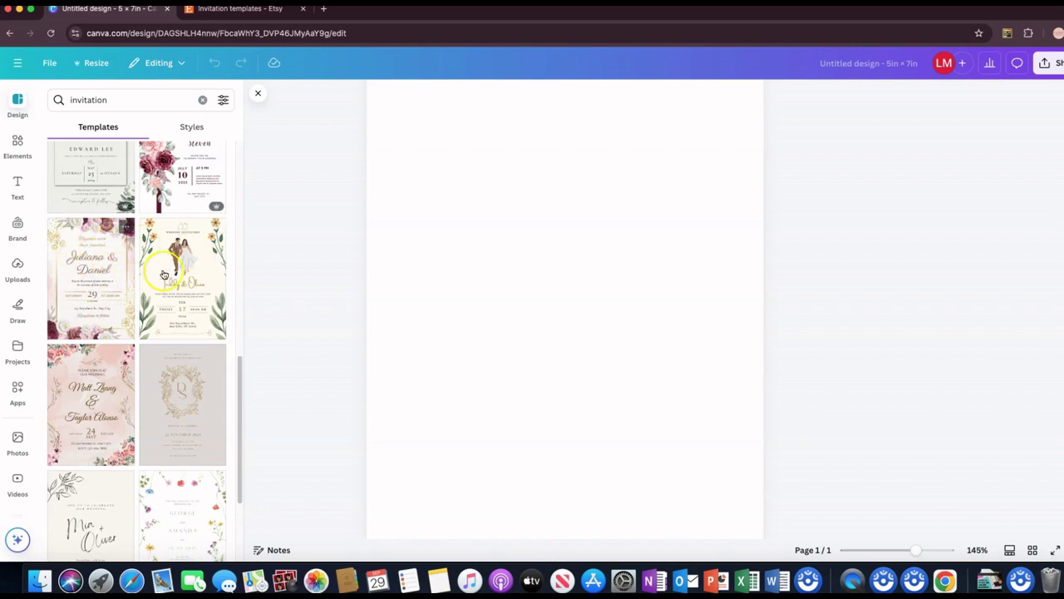
scroll(120, 303, "down", 12)
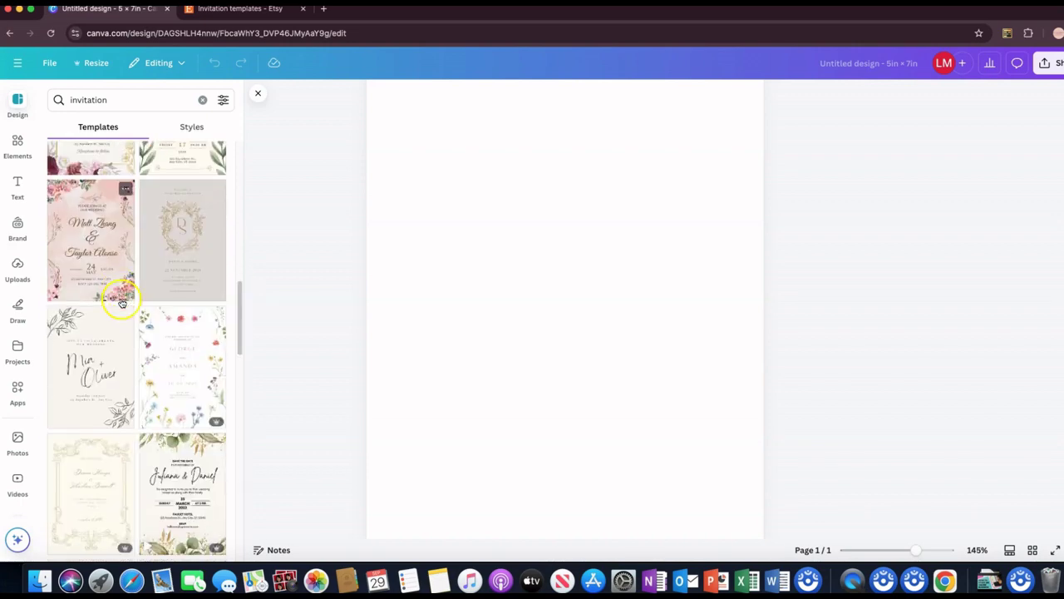
scroll(128, 314, "down", 15)
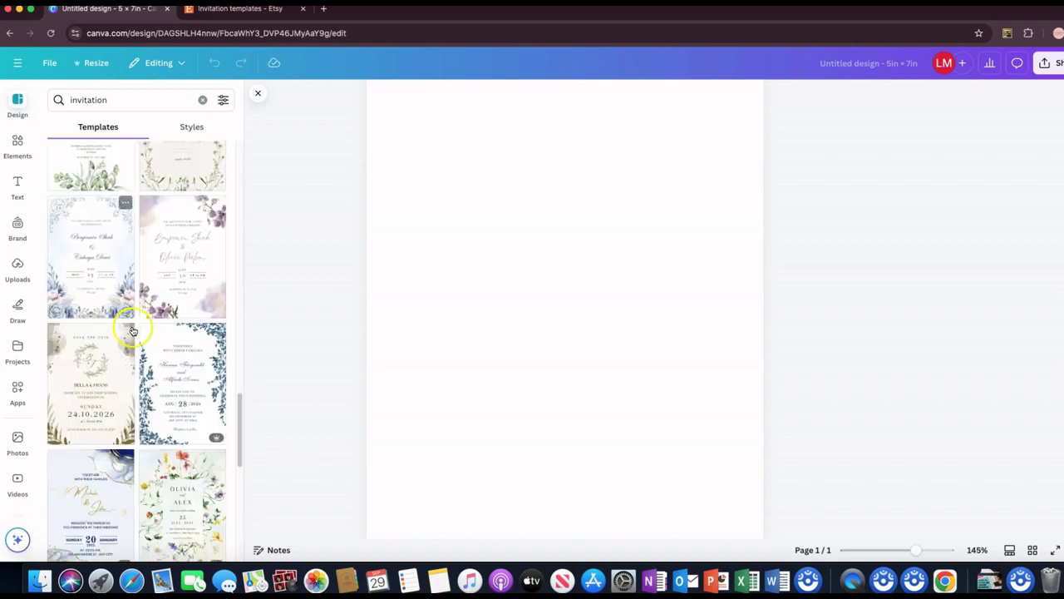
scroll(136, 330, "down", 8)
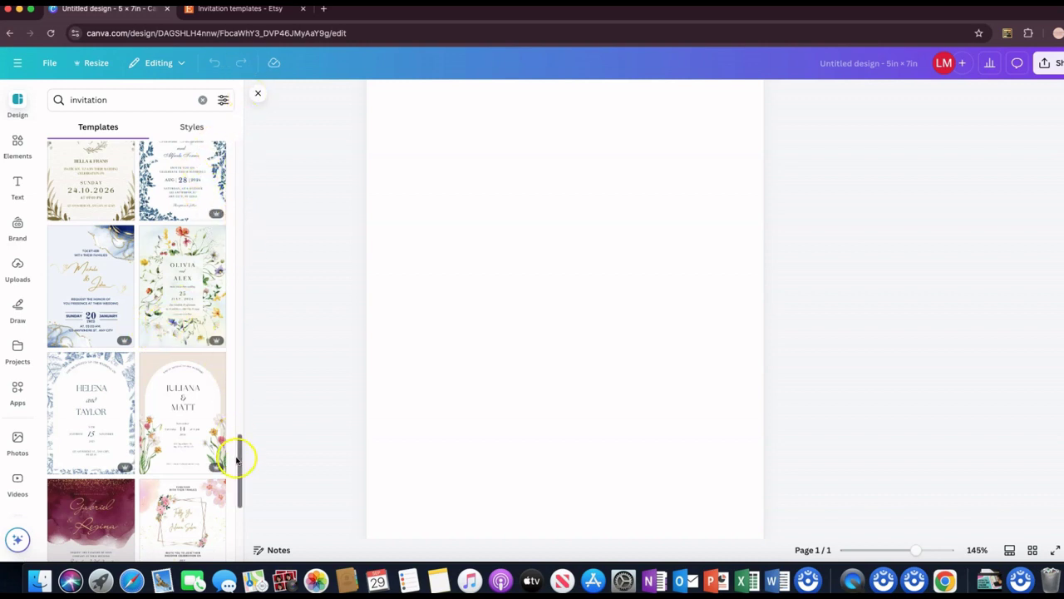
left_click_drag(239, 455, 224, 144)
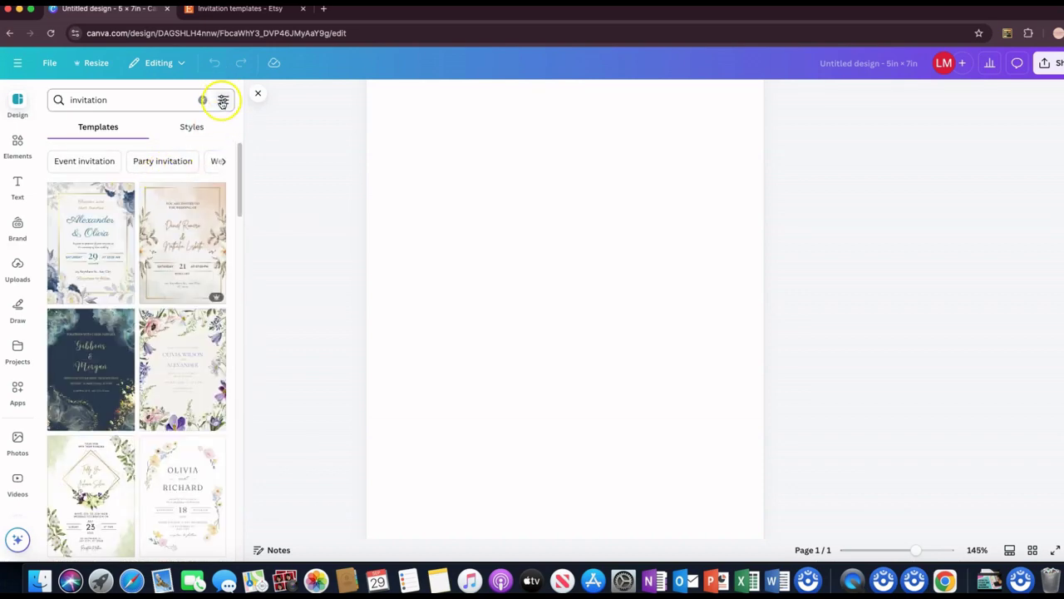
Step: Review the filter options offered for the invitation template results, checking the color and language choices
left_click(223, 99)
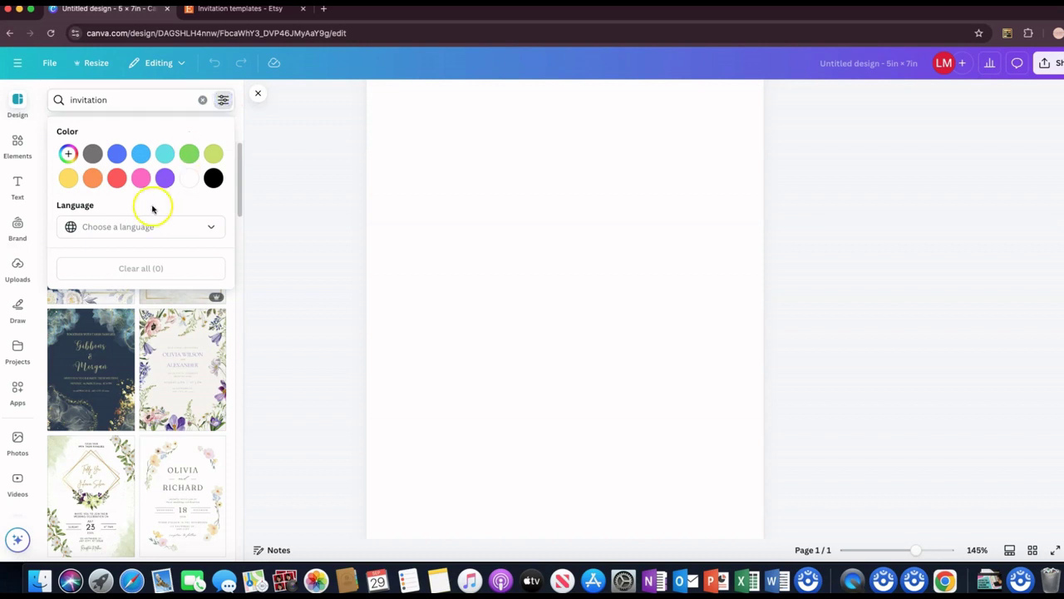
left_click_drag(237, 211, 232, 238)
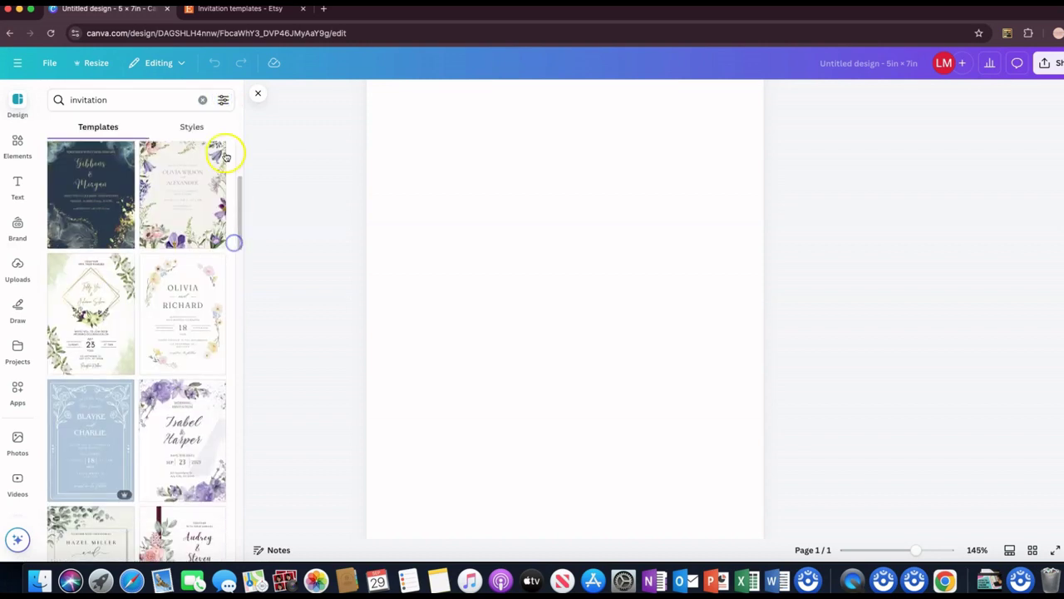
left_click(223, 99)
left_click(240, 194)
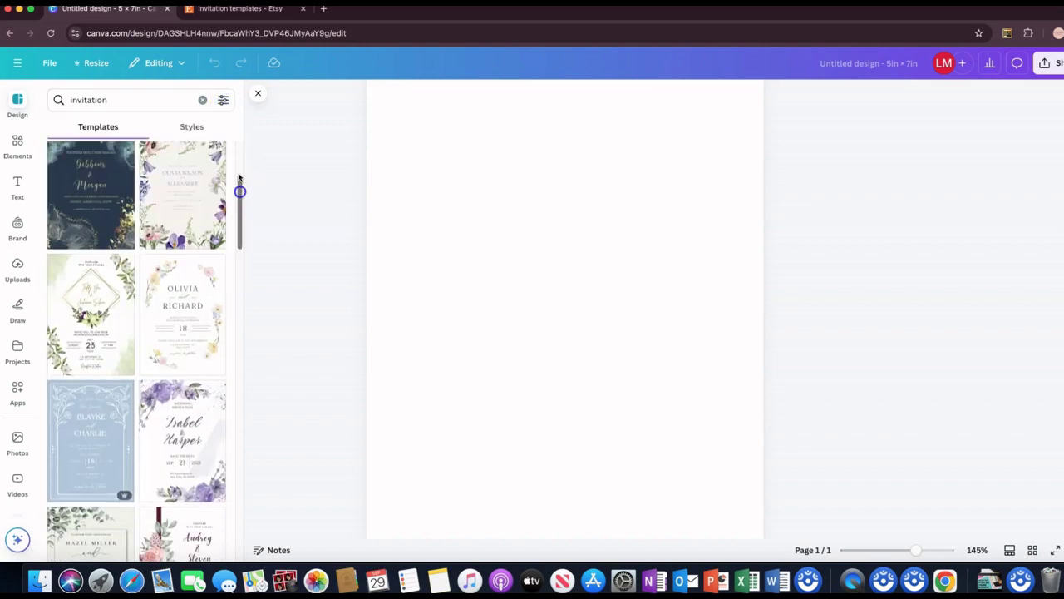
left_click(223, 99)
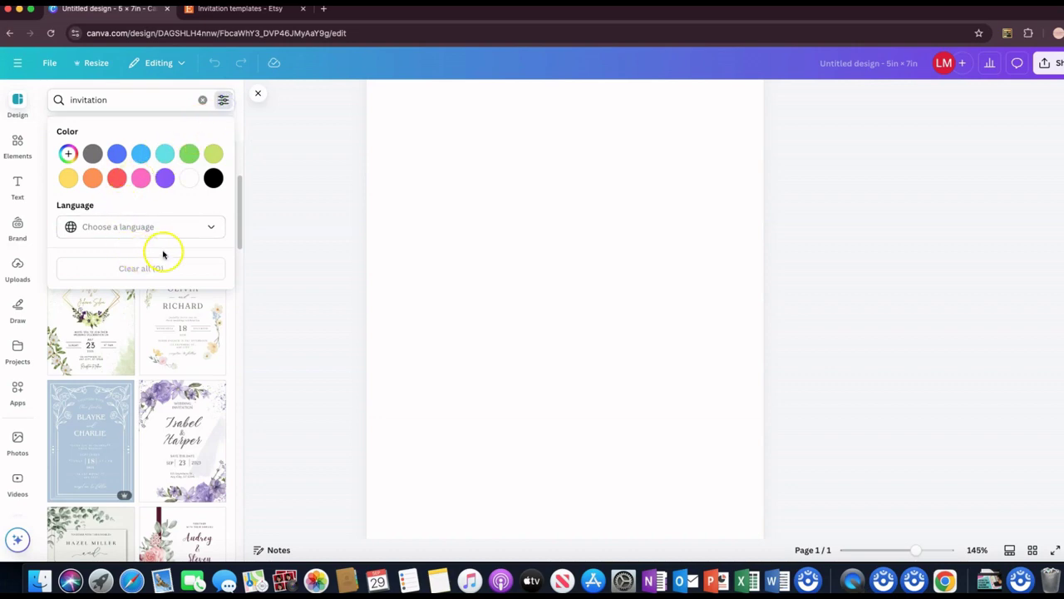
Step: Apply the White Floral Watercolor Wedding Invitation template to the blank page and return to browsing the invitation results
left_click(218, 333)
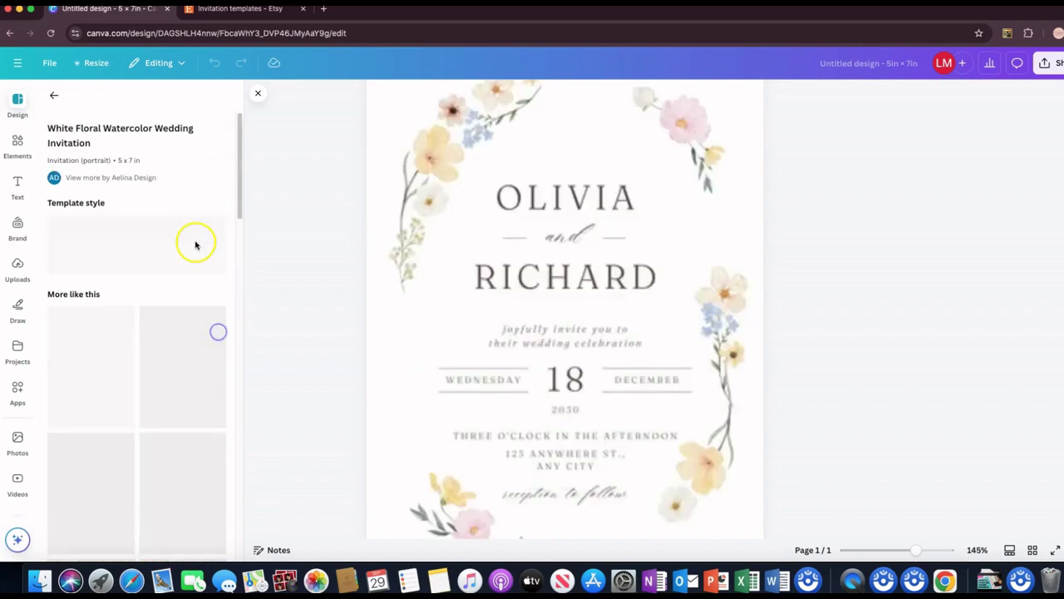
left_click(54, 95)
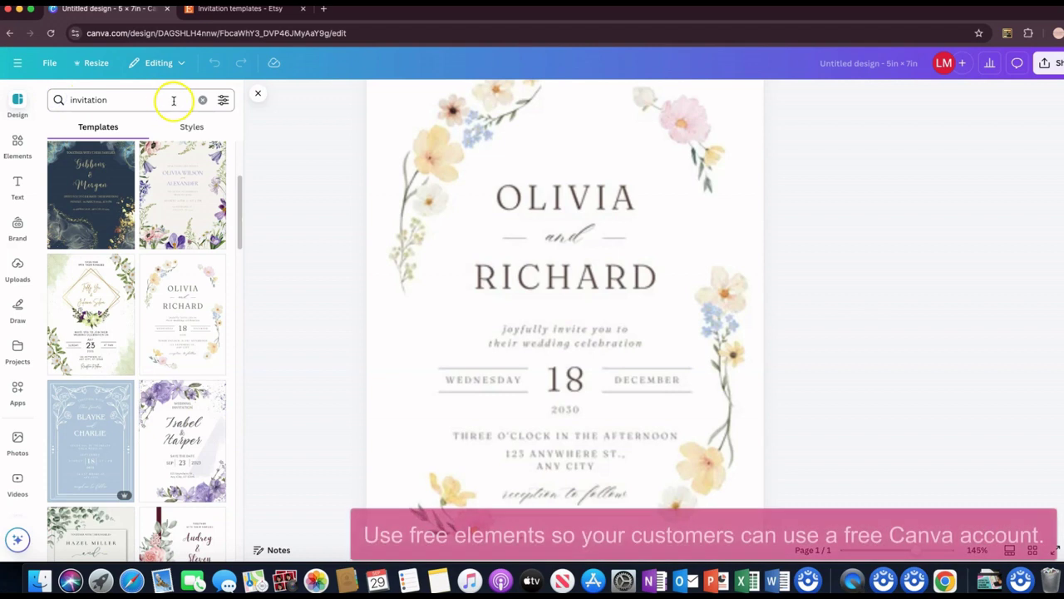
left_click(222, 100)
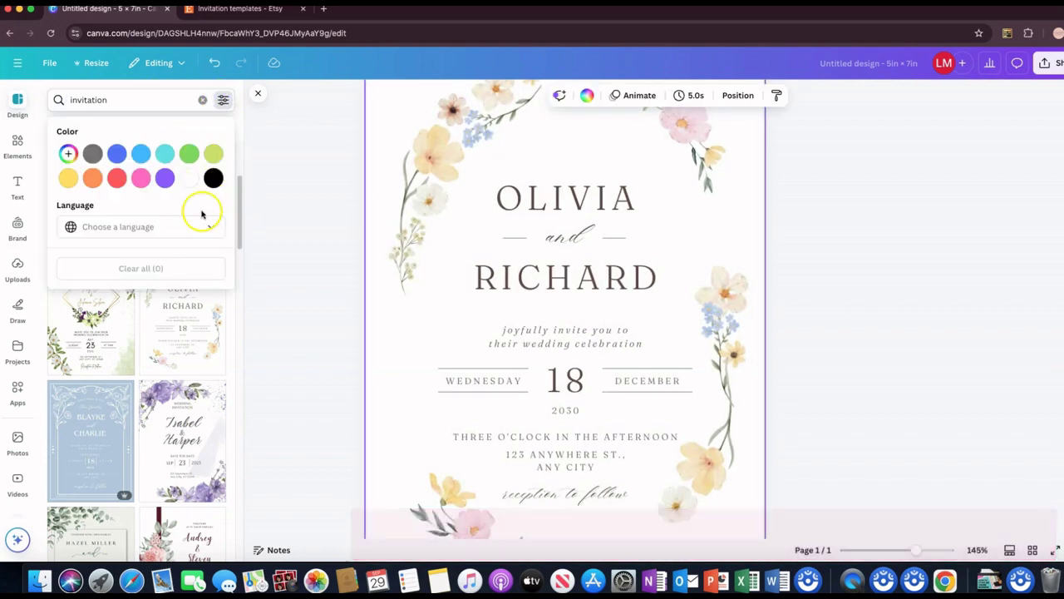
left_click(244, 184)
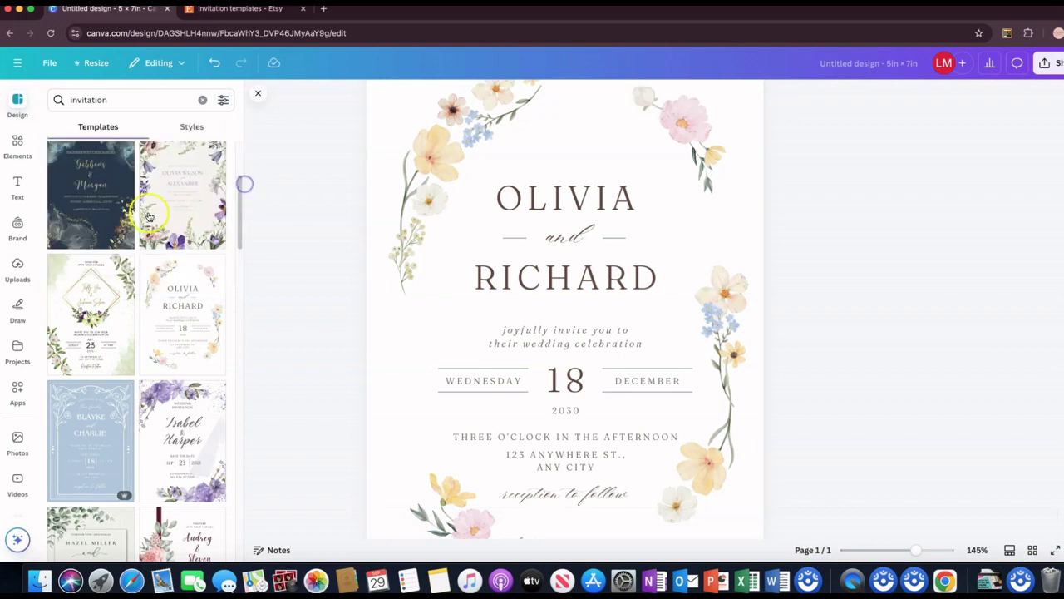
scroll(104, 216, "down", 2)
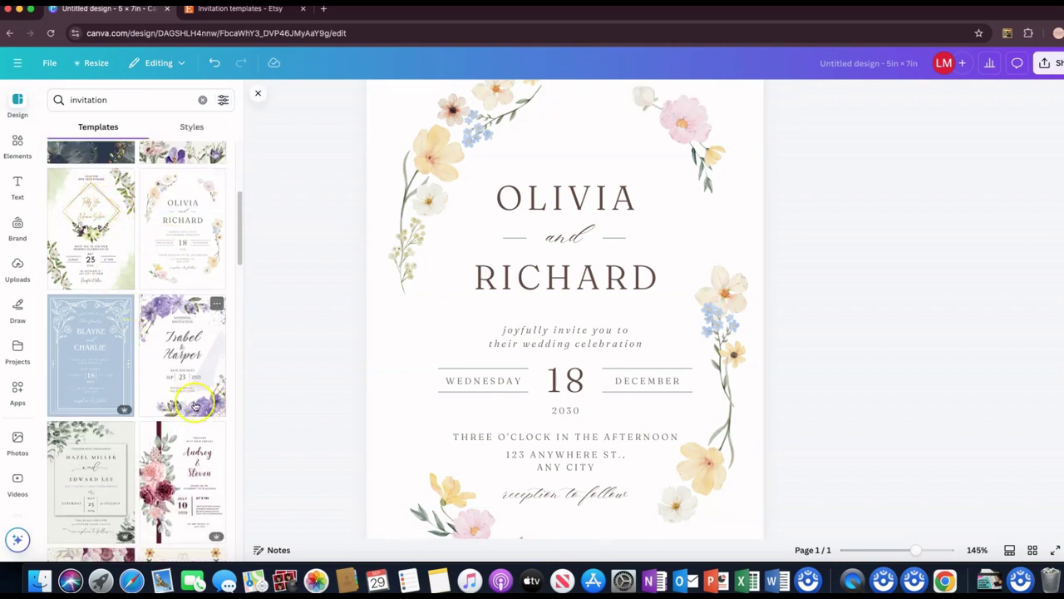
Step: Check the details and apply options of the White Floral Watercolor Wedding Invitation template in the results
scroll(134, 286, "up", 5)
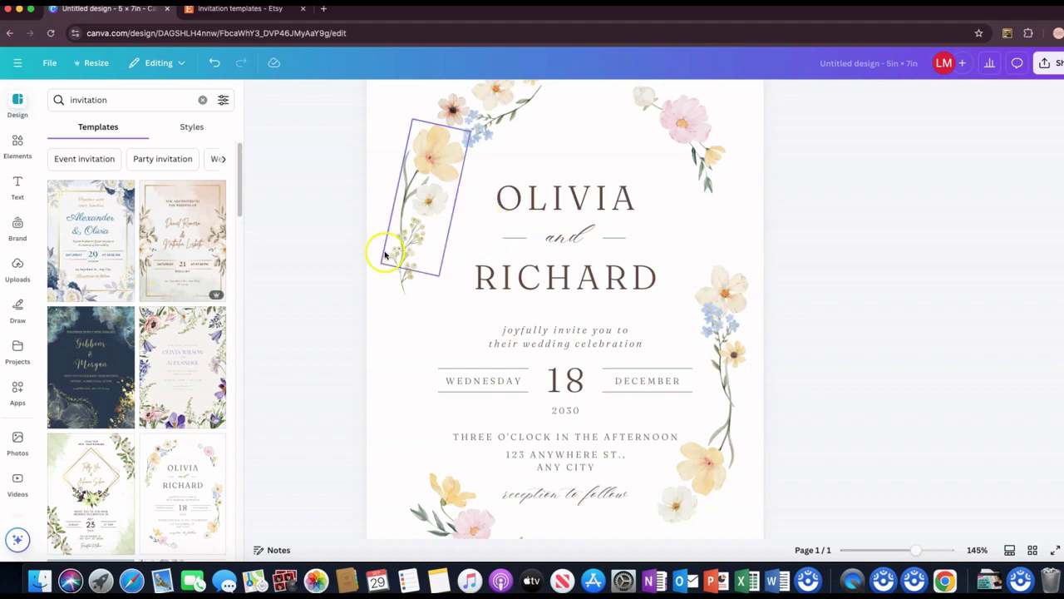
scroll(162, 346, "down", 3)
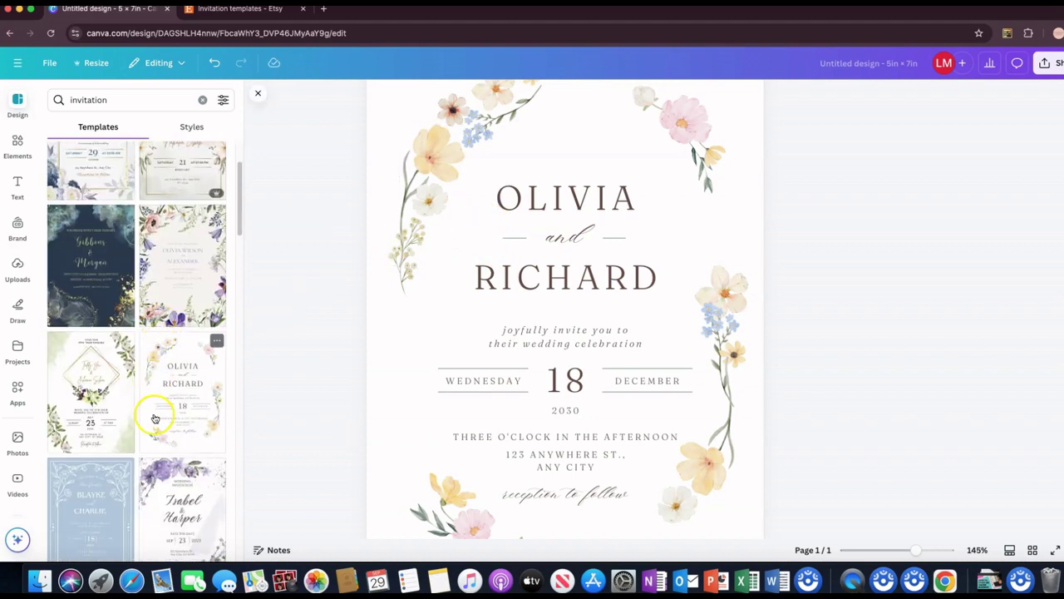
left_click(217, 342)
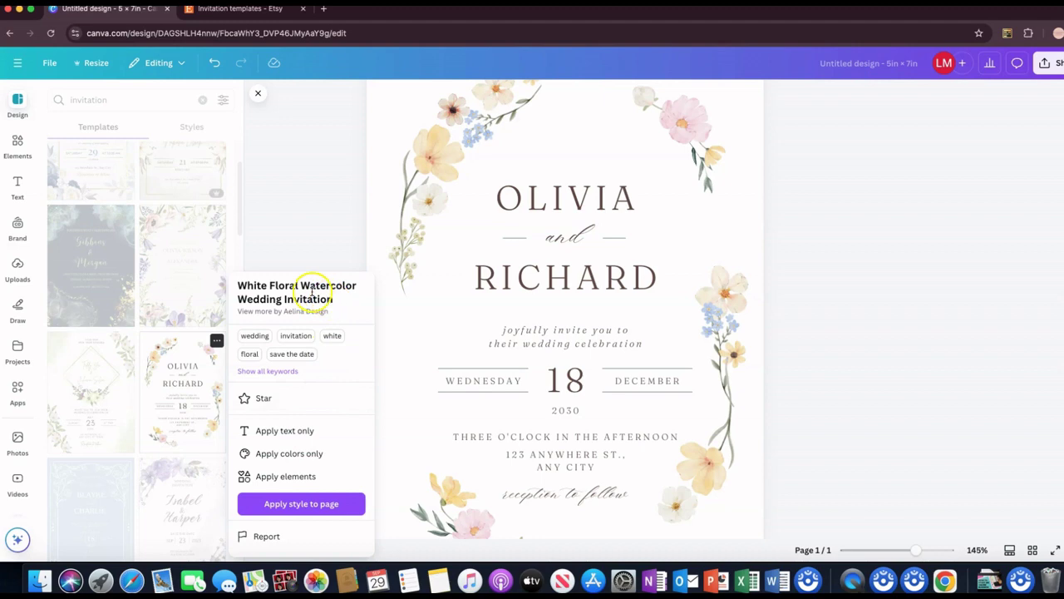
left_click(301, 239)
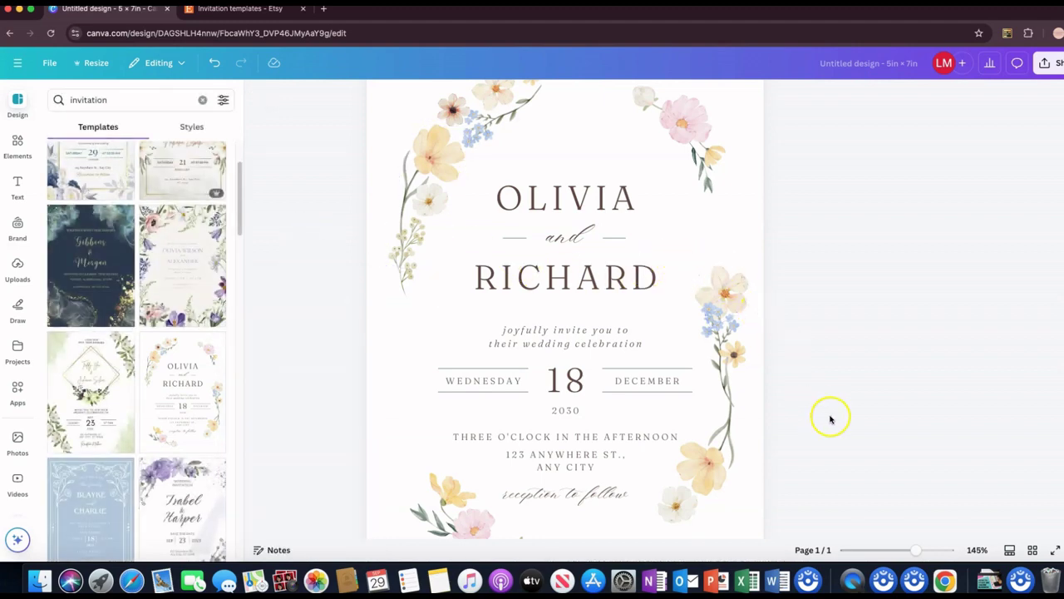
Step: Delete the yellow flower, the pale blossoms and the blue sprig at the page's upper left, plus the pink flower at its upper right
left_click_drag(923, 555, 905, 553)
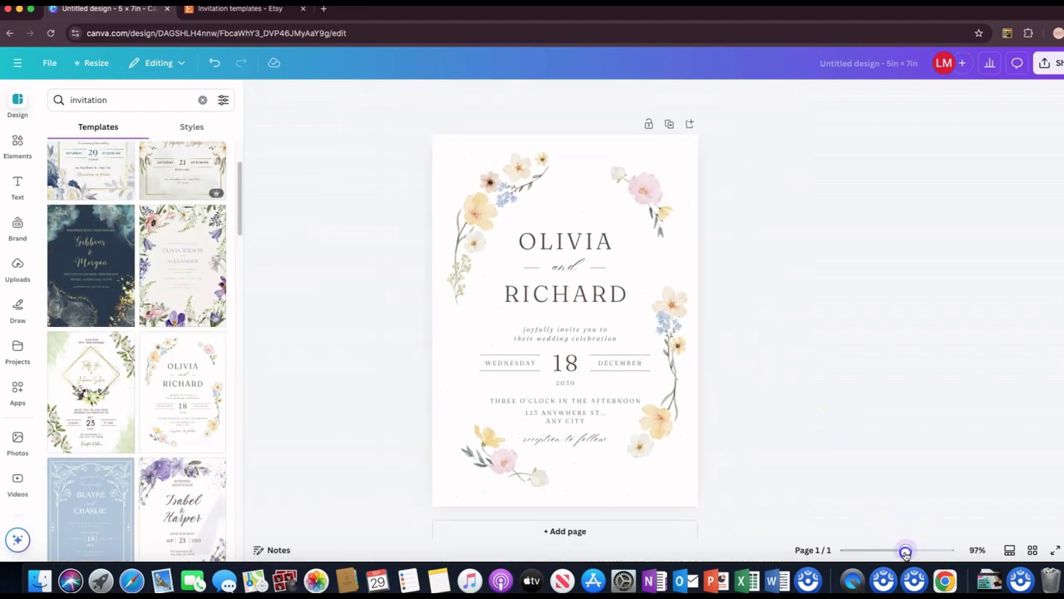
left_click(479, 222)
left_click(518, 181, "shift")
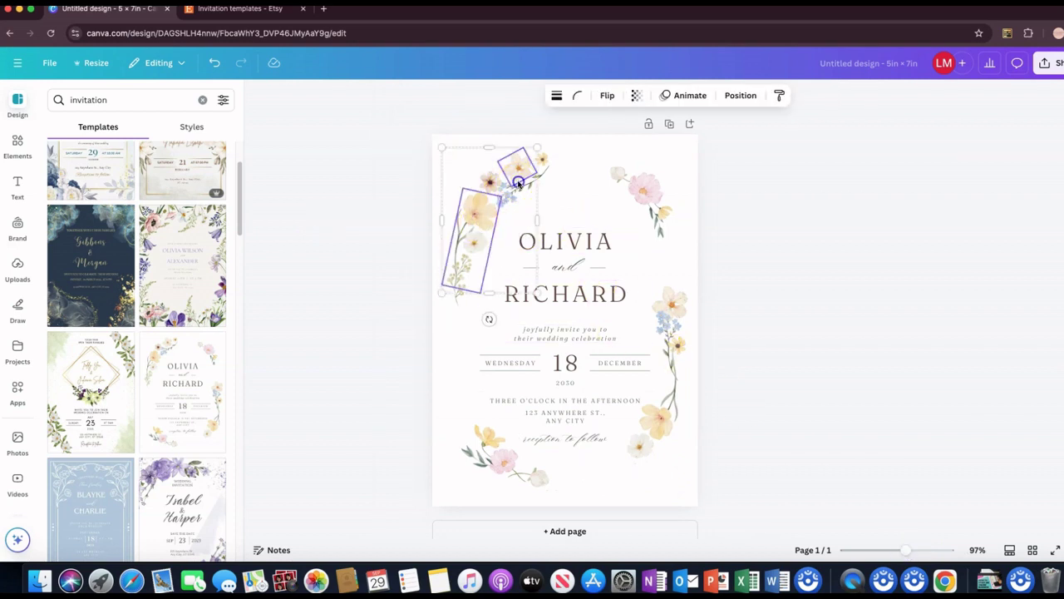
key("Escape")
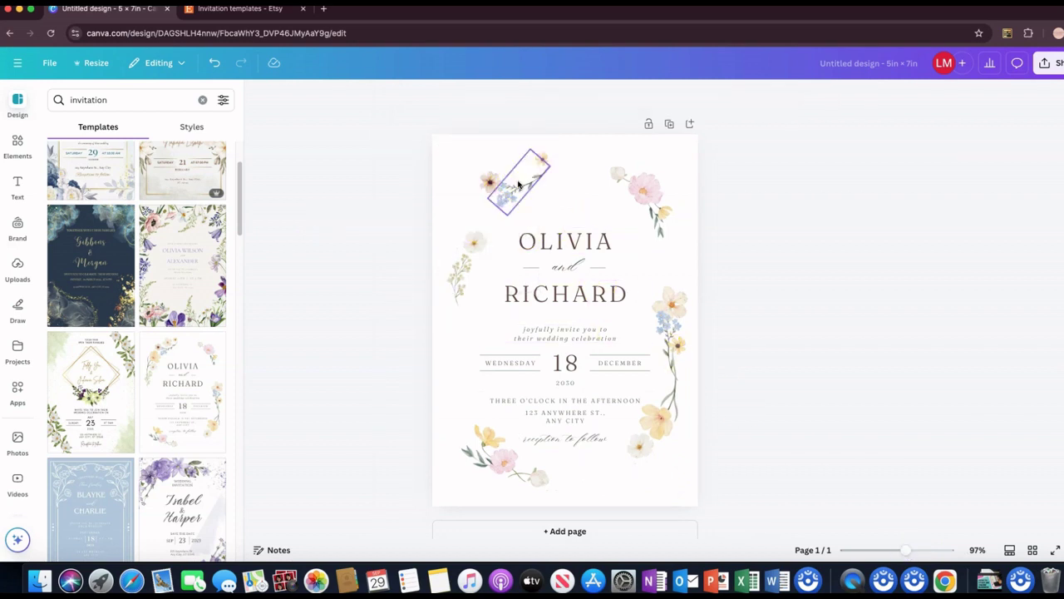
left_click(474, 236)
left_click(518, 181, "shift")
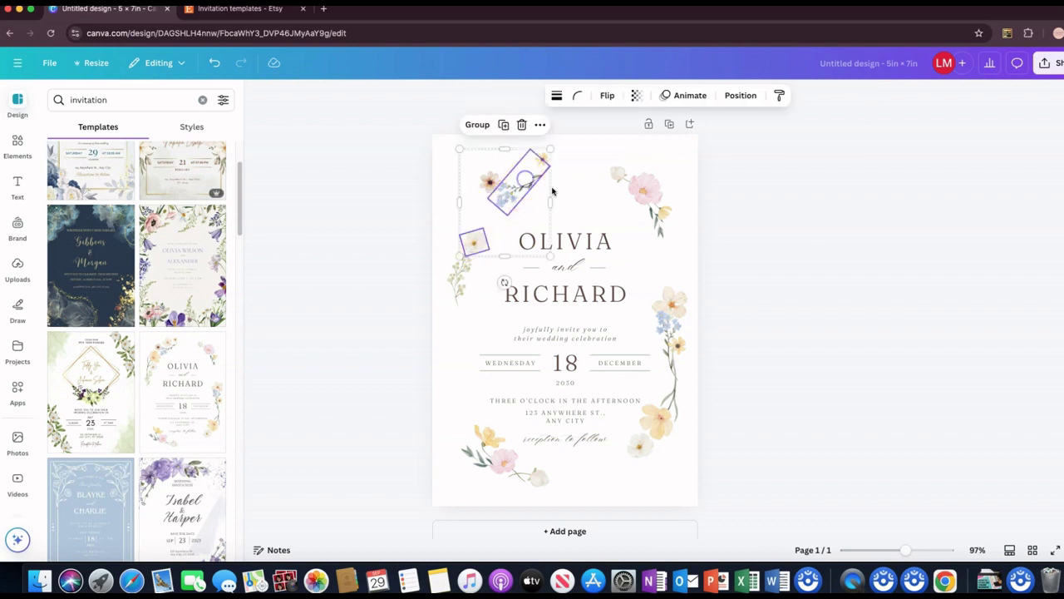
left_click(657, 199, "shift")
key("Delete")
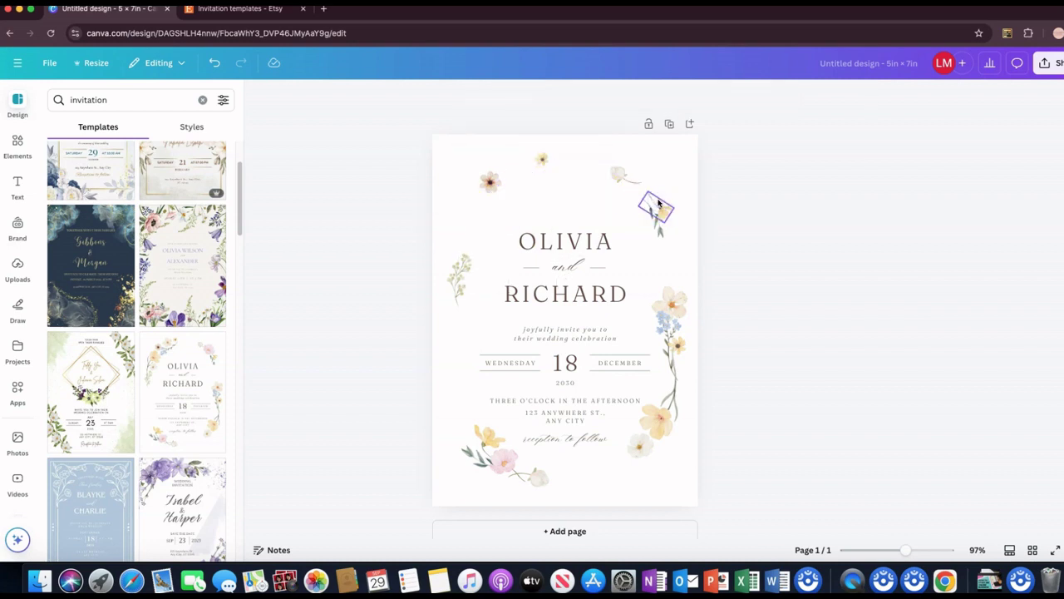
Step: Delete the remaining small flowers and leaves across the top of the invitation, keeping the first name
left_click_drag(730, 242, 594, 155)
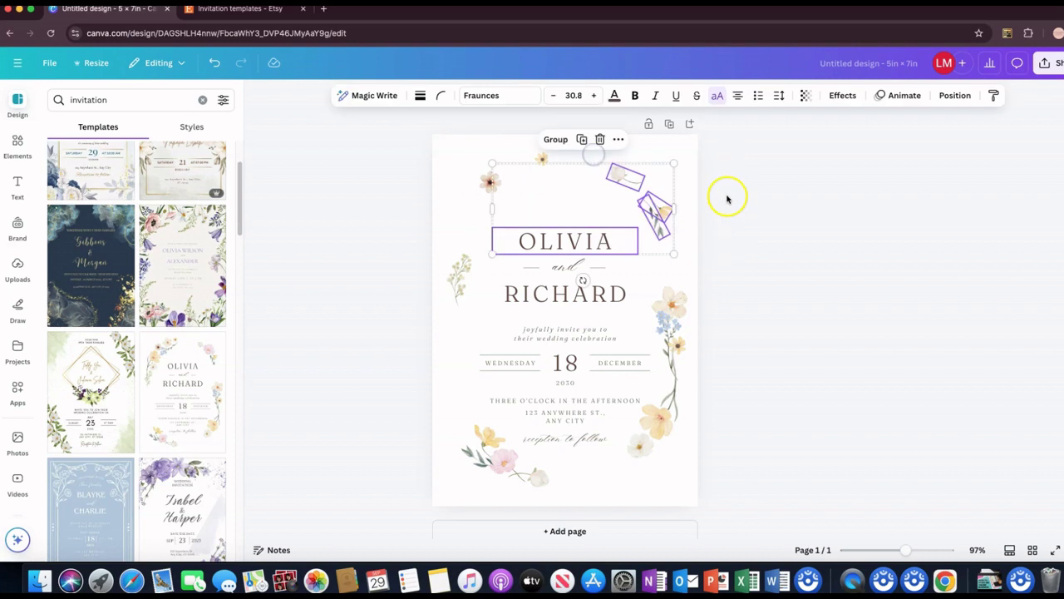
left_click(727, 195)
left_click_drag(413, 108, 698, 203)
key("Delete")
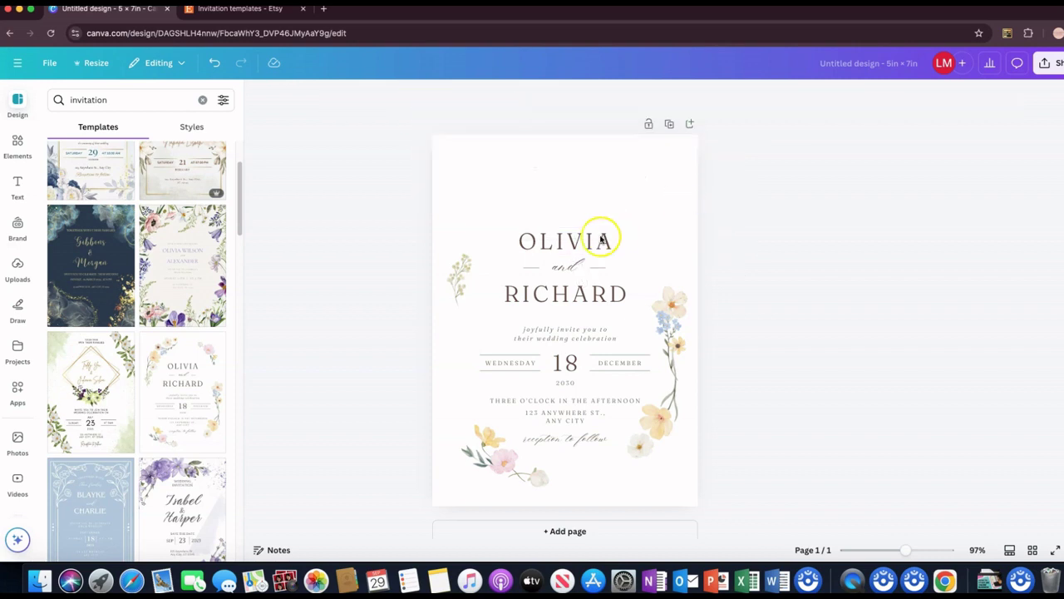
Step: Delete the green sprig on the page's left side and the flower cluster in its lower-left corner
left_click(446, 287)
key("Delete")
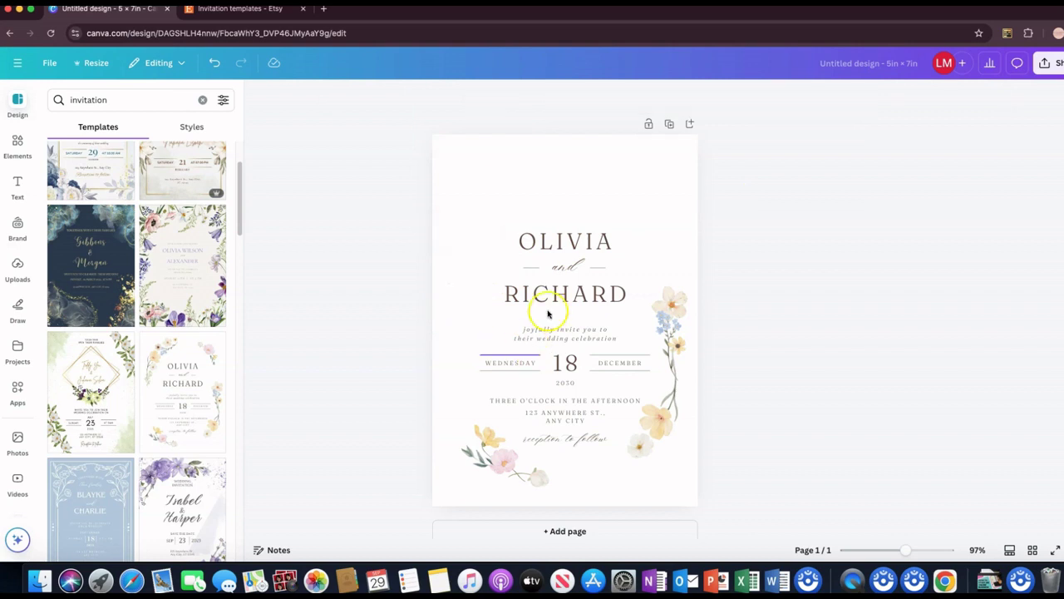
left_click(488, 438)
key("Delete")
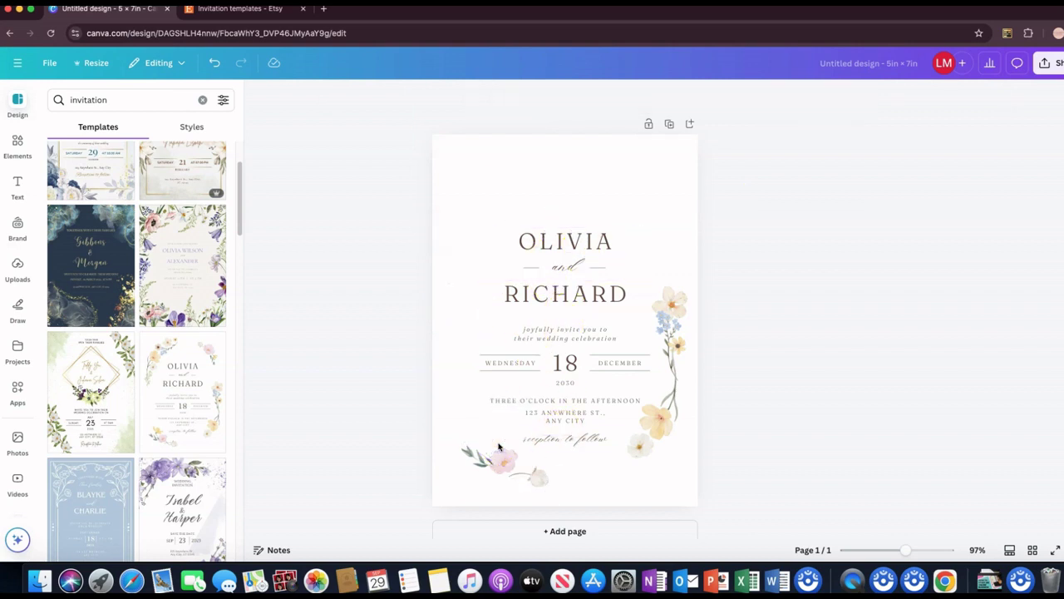
left_click_drag(571, 493, 470, 457)
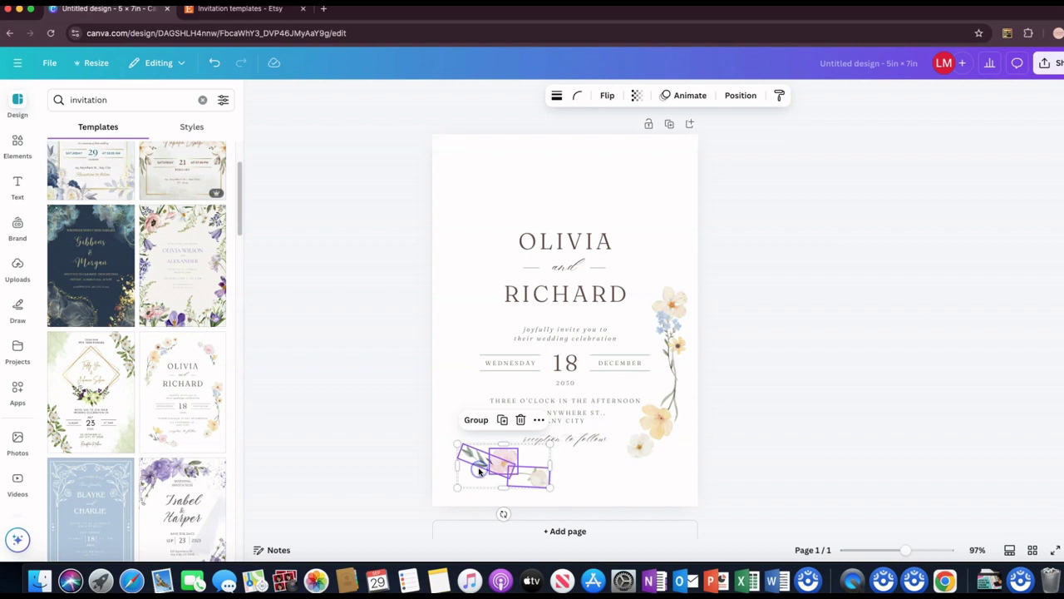
key("Delete")
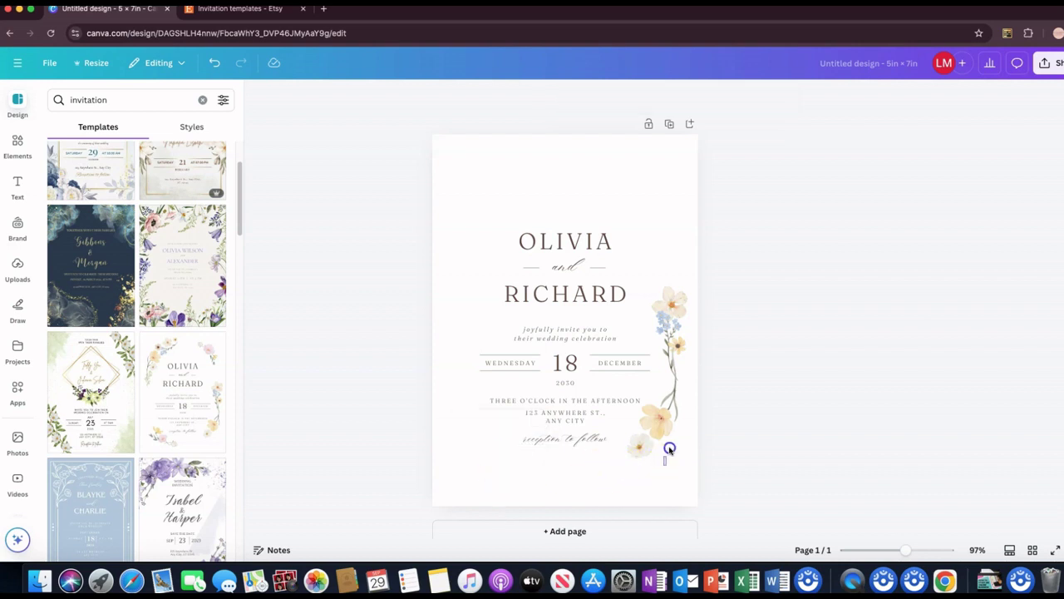
Step: Delete the floral spray along the page's right side, including its cream and white blossoms
left_click_drag(669, 453, 696, 350)
key("Delete")
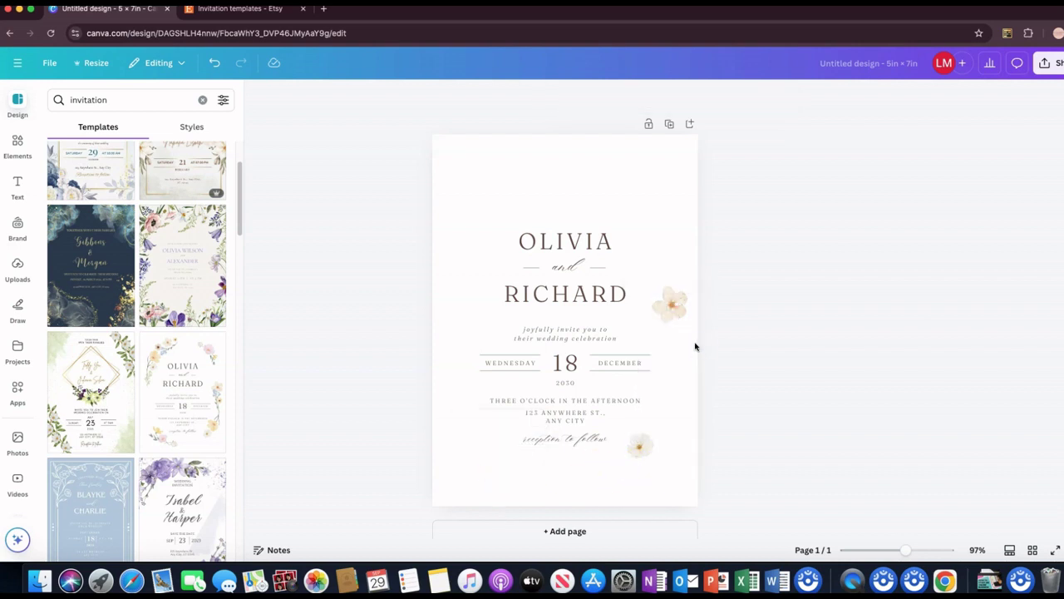
left_click(671, 310)
key("Delete")
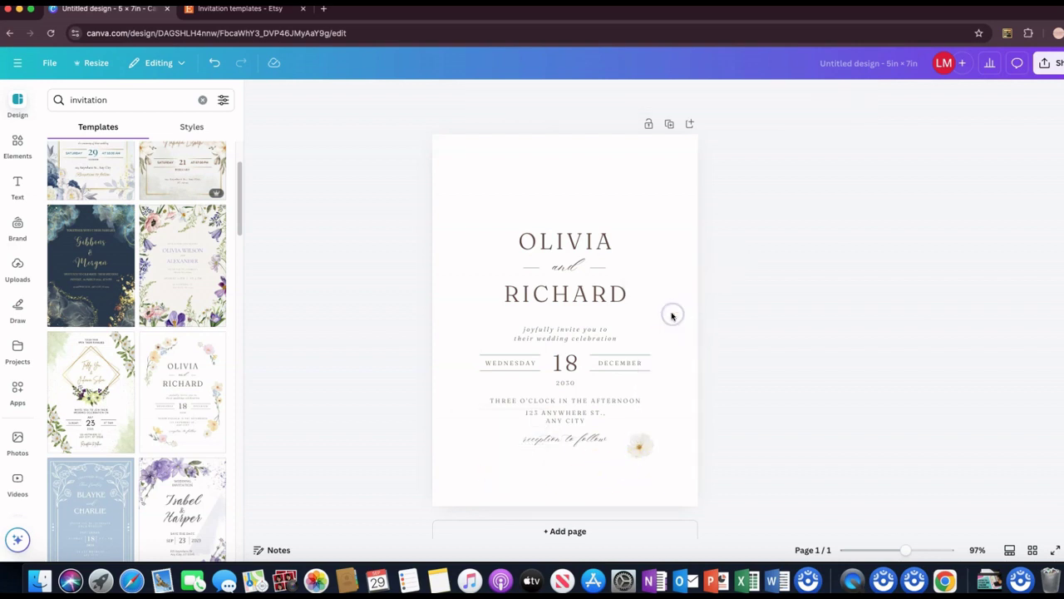
left_click(647, 453)
key("Delete")
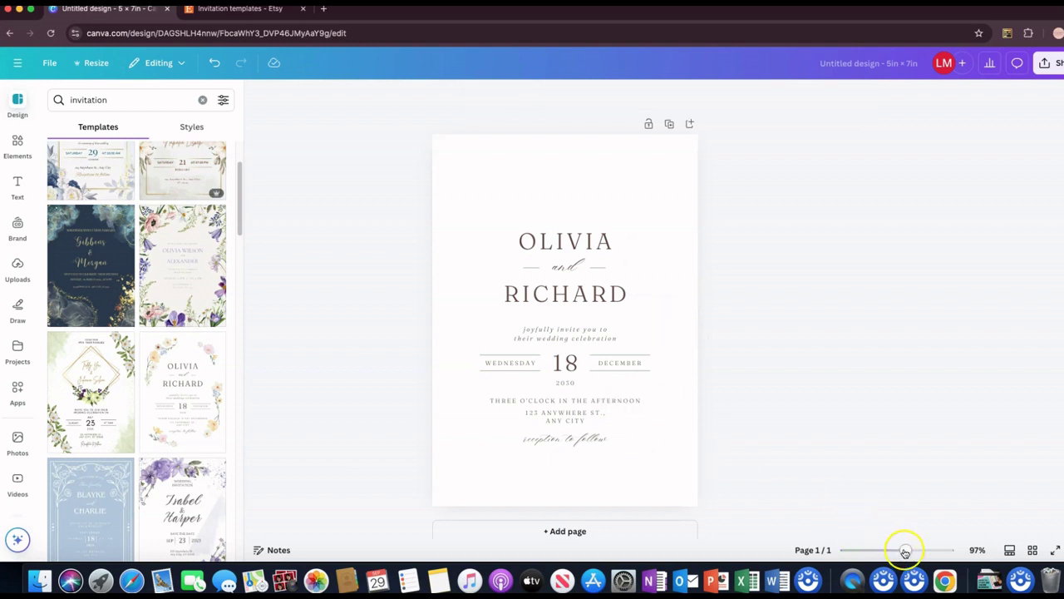
Step: Insert a square shape on the invitation and stretch it upward to just below the page's top edge
left_click_drag(905, 551, 912, 550)
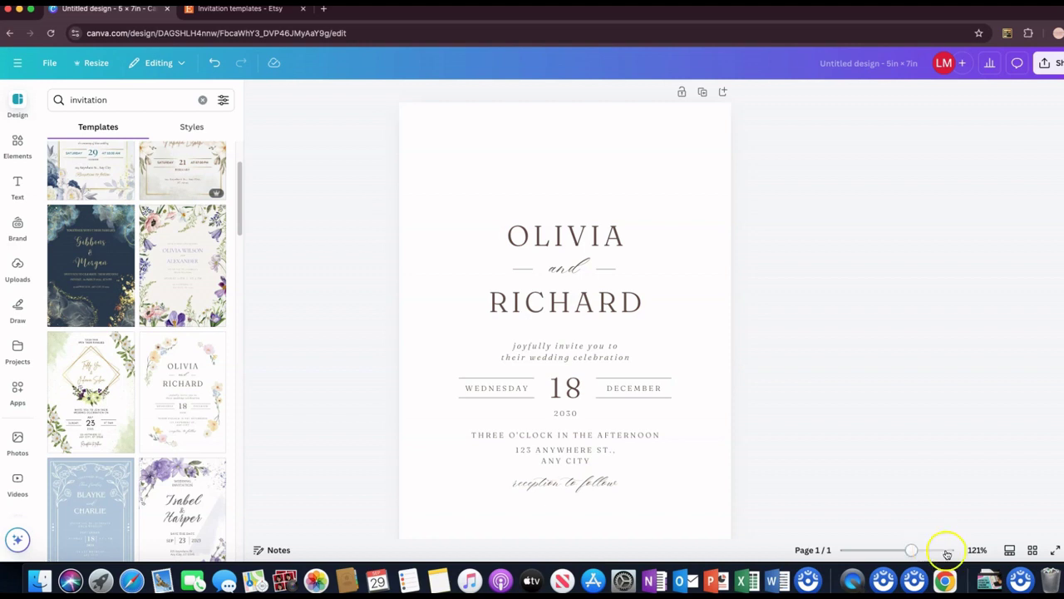
scroll(700, 273, "down", 3)
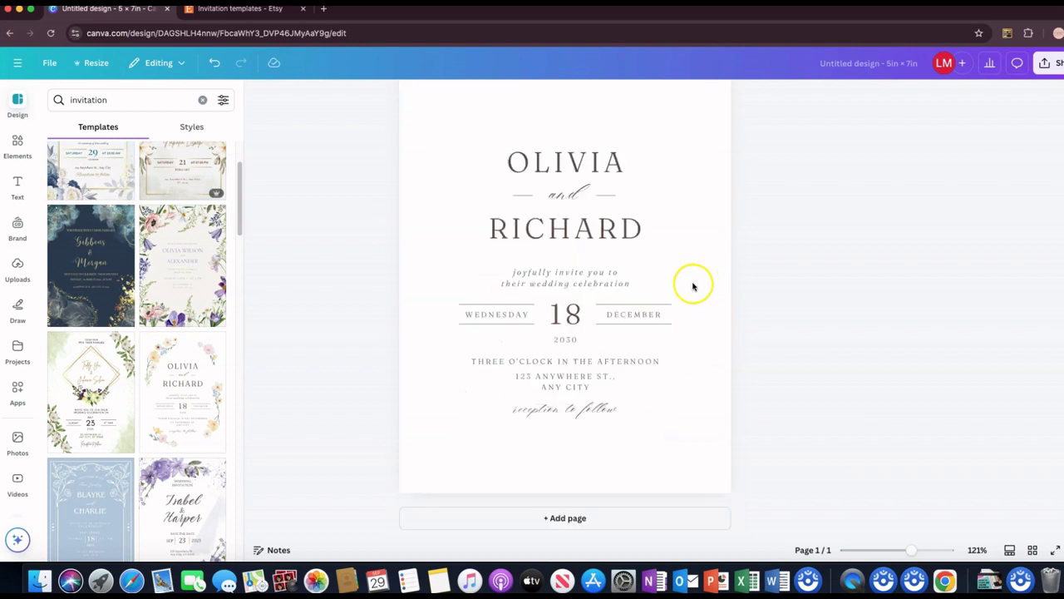
left_click(17, 148)
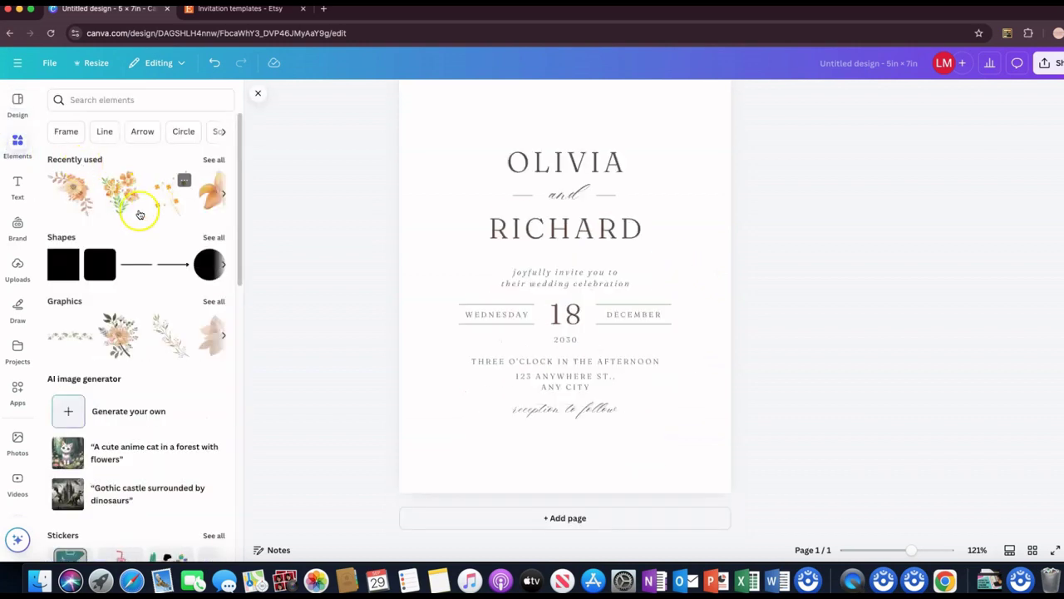
left_click(63, 265)
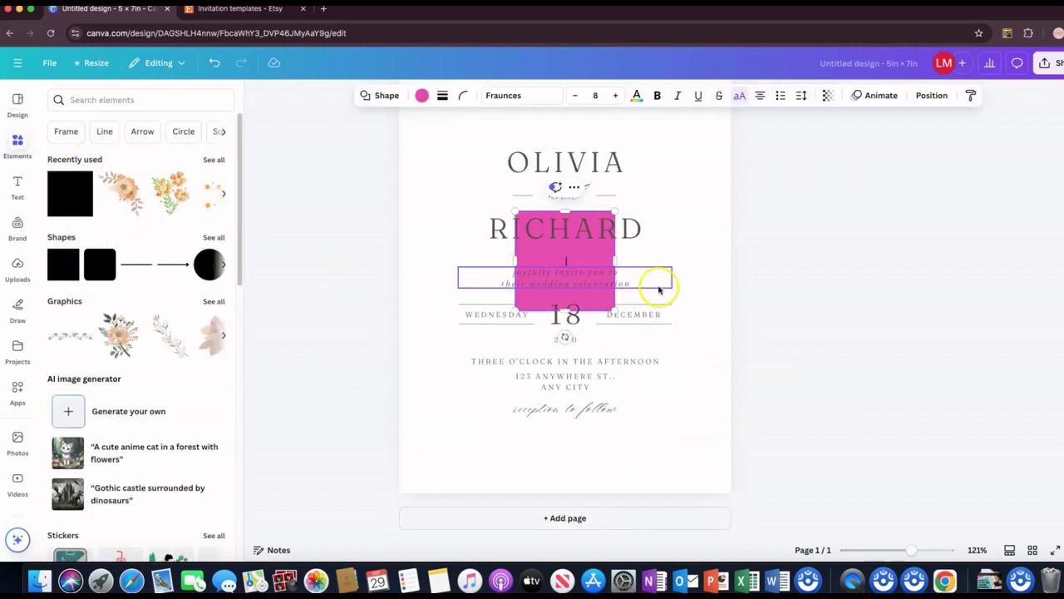
scroll(715, 275, "up", 2)
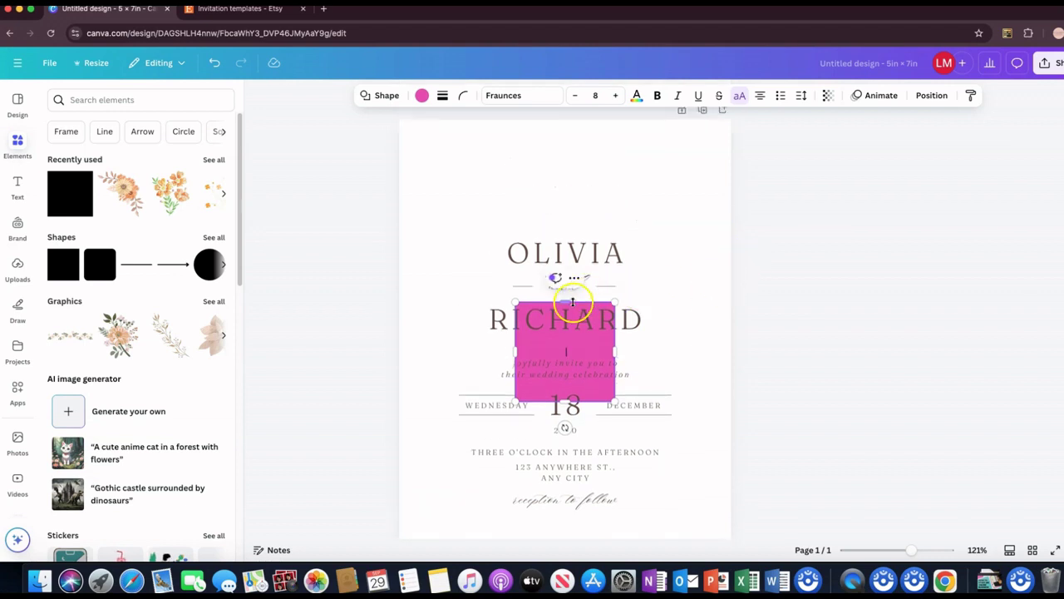
left_click_drag(566, 290, 570, 142)
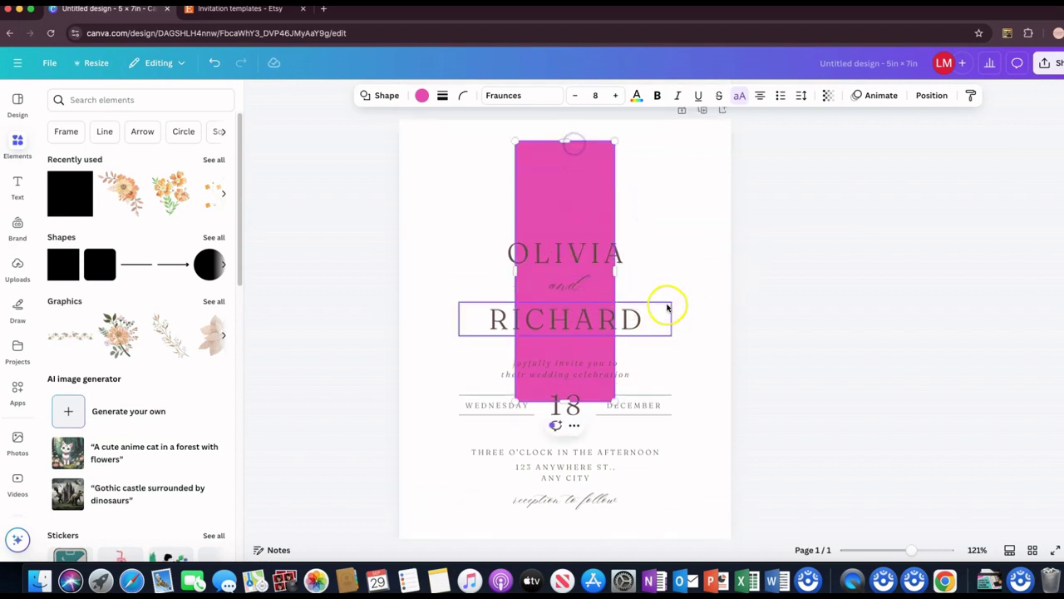
Step: Extend the shape downward and to both sides into a large rectangle around all the text, leaving a margin along the page edges
scroll(669, 306, "down", 1)
scroll(669, 306, "down", 1)
left_click_drag(564, 359, 562, 499)
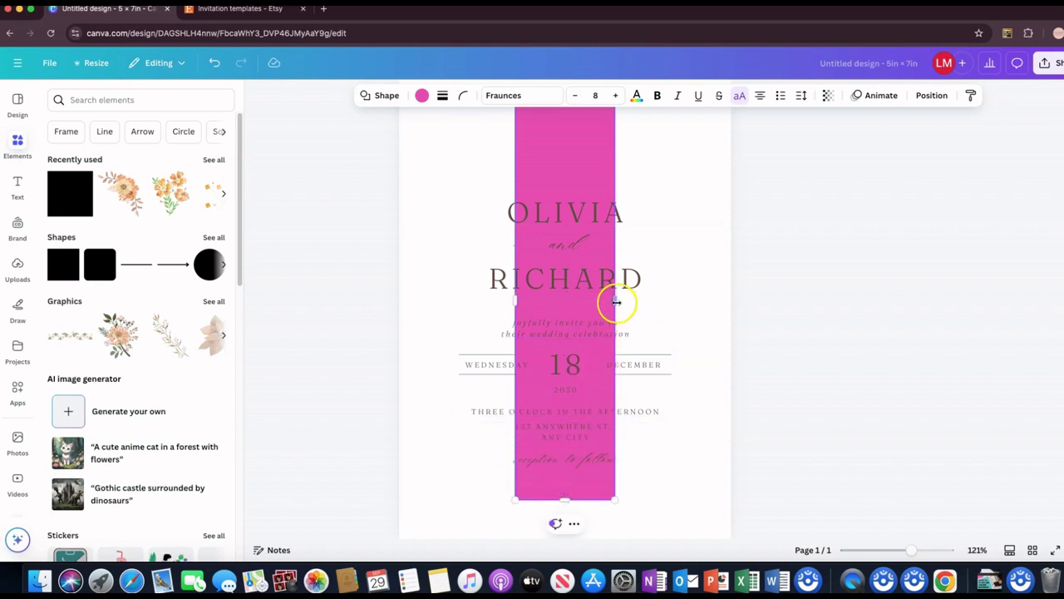
left_click_drag(613, 300, 700, 303)
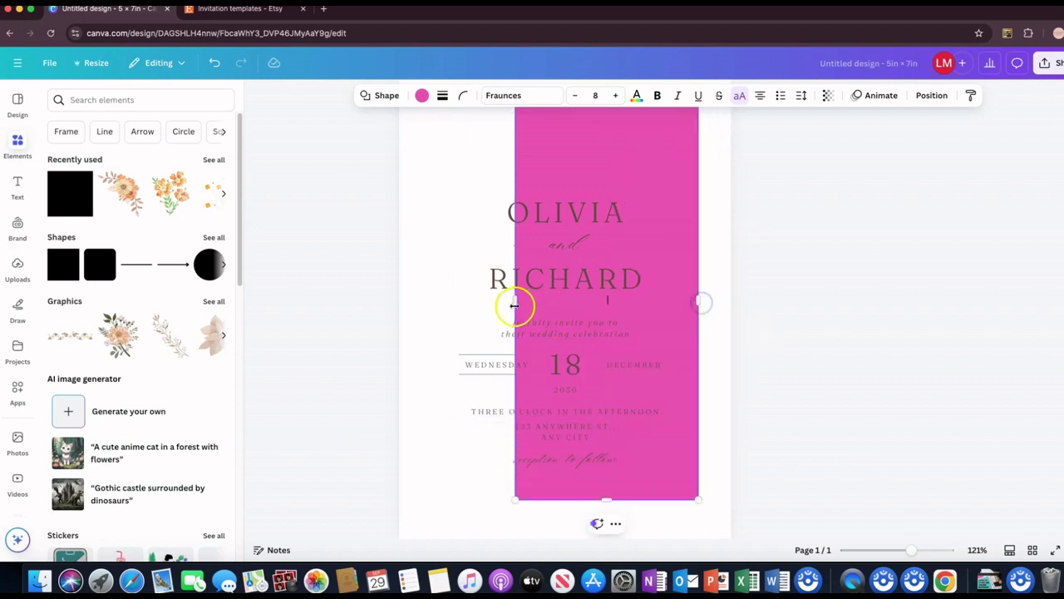
left_click_drag(513, 302, 434, 309)
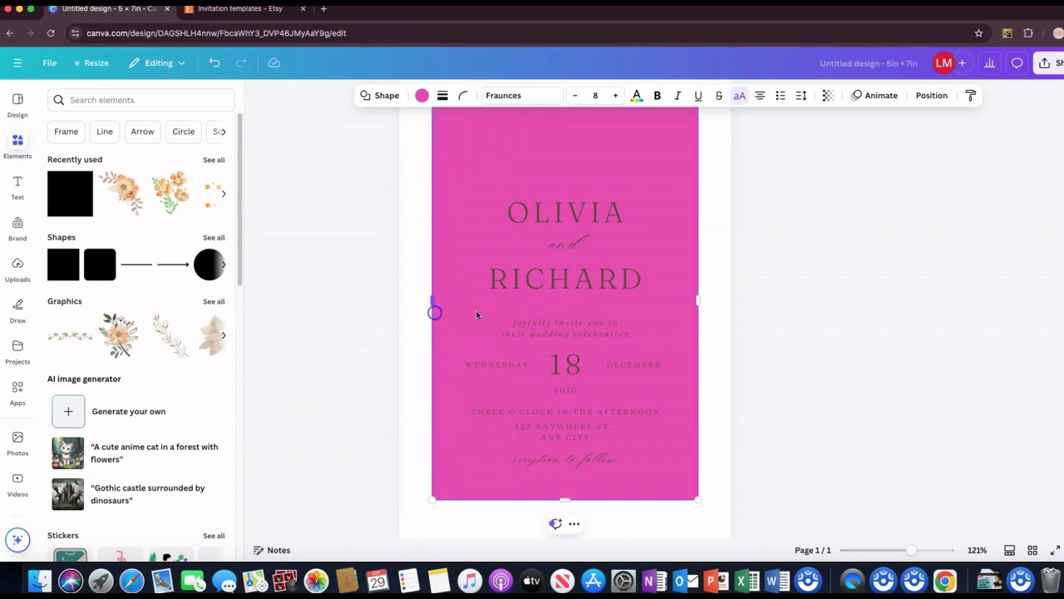
left_click_drag(667, 485, 666, 486)
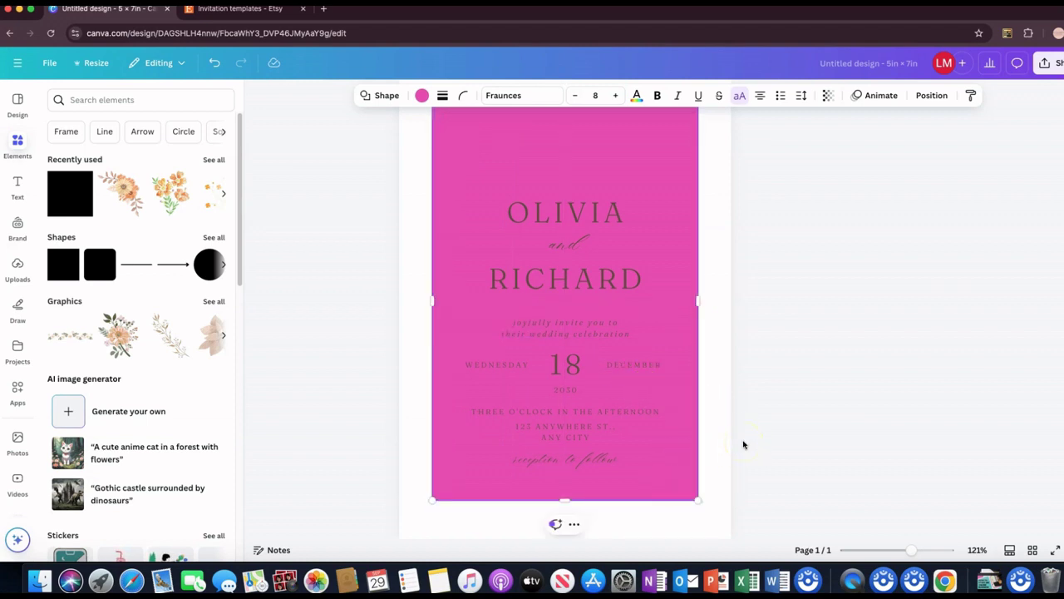
Step: Give the rectangle a solid black border and a white fill so it frames the invitation text
scroll(748, 478, "up", 1)
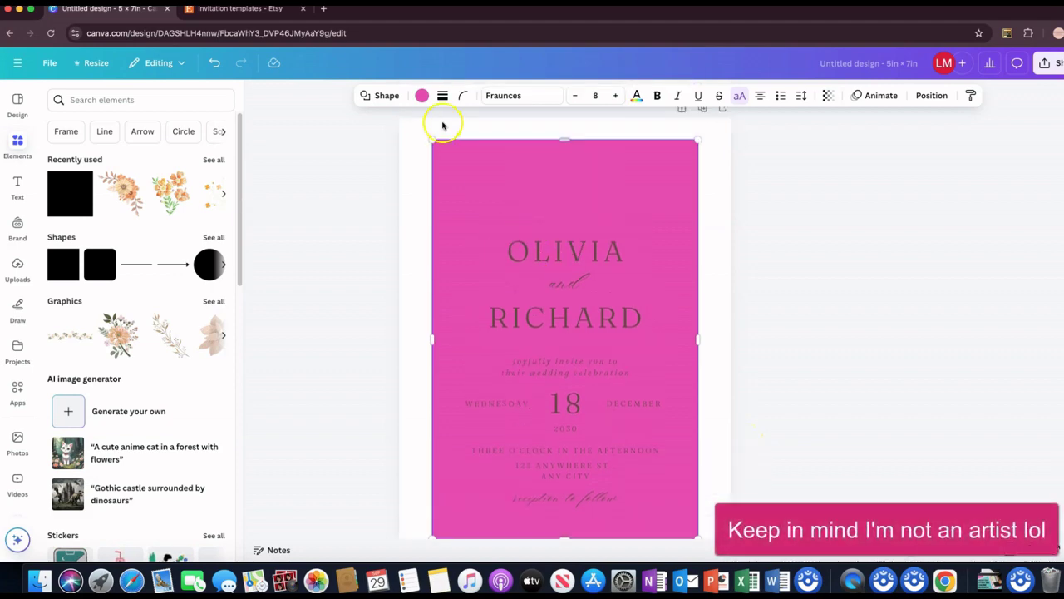
left_click(442, 95)
left_click(409, 129)
left_click(411, 95)
left_click(122, 297)
left_click(789, 321)
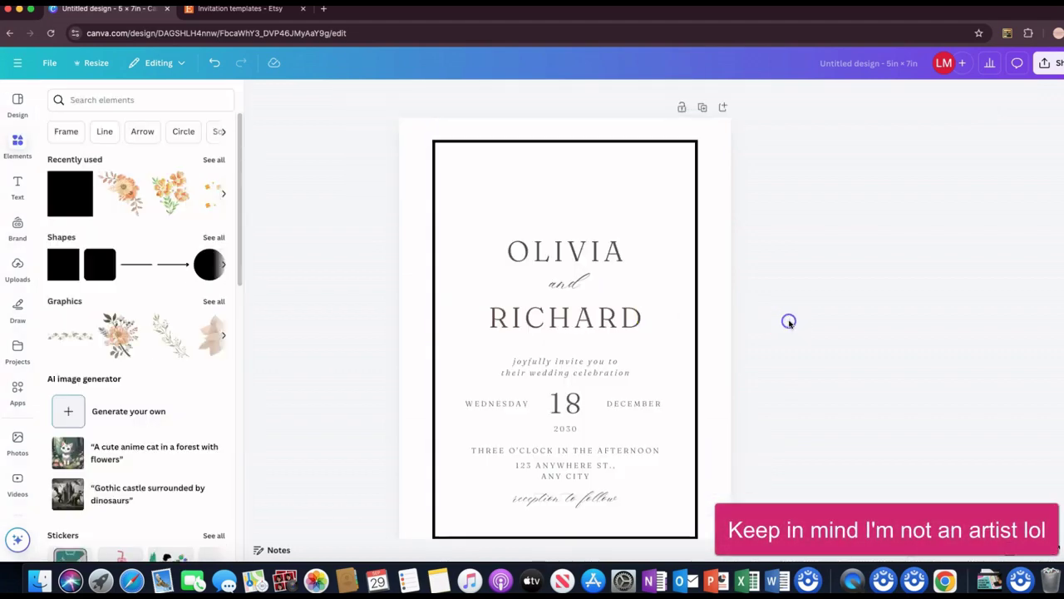
Step: Set the font of the first name on the invitation to Cinzel
scroll(789, 323, "down", 2)
left_click(565, 180)
left_click(498, 96)
scroll(133, 324, "down", 5)
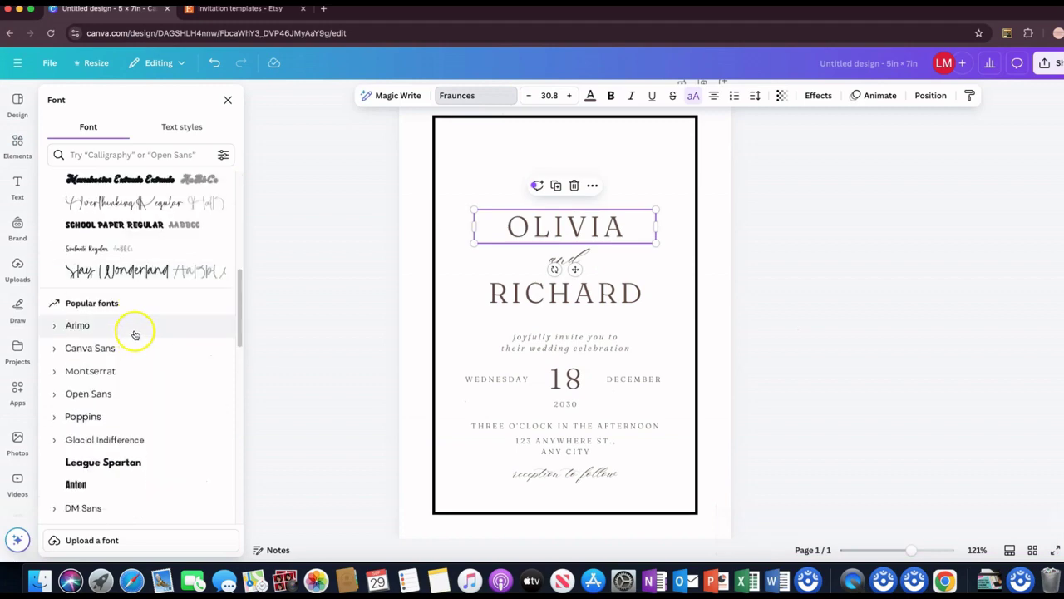
scroll(136, 316, "down", 5)
scroll(125, 337, "up", 4)
left_click(124, 343)
Step: Apply the Cinzel font to the second name and the "reception to follow" line
left_click(518, 292)
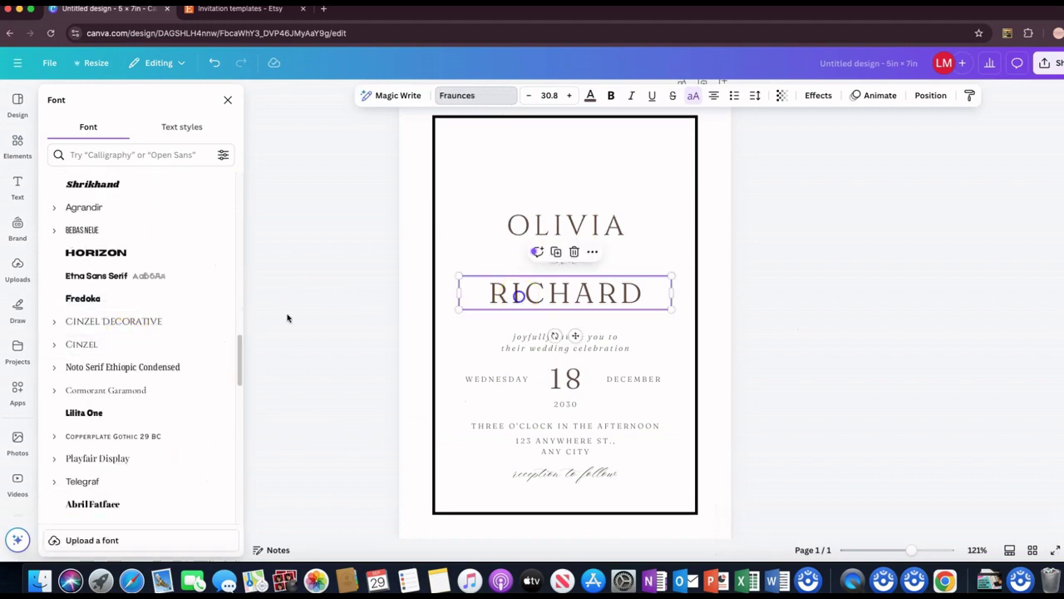
left_click(555, 474)
left_click(172, 344)
Step: Change the "joyfully invite you" text and the weekday, month, time and address lines together to the Cinzel font
left_click(565, 258)
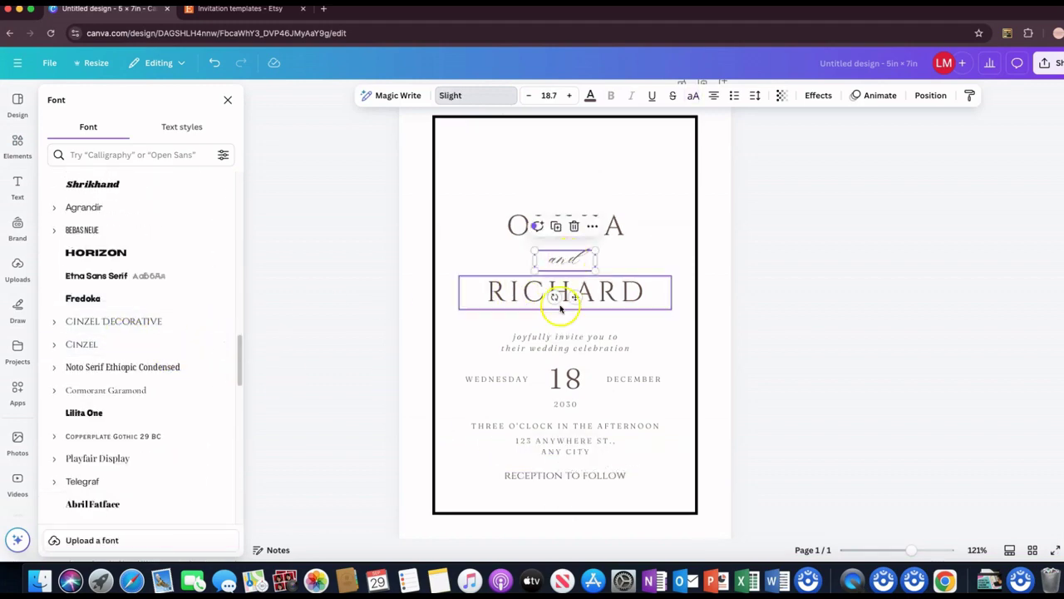
left_click(531, 341)
left_click(497, 380, "shift")
left_click(633, 379, "shift")
left_click(566, 445, "shift")
left_click(603, 426, "shift")
left_click(81, 344)
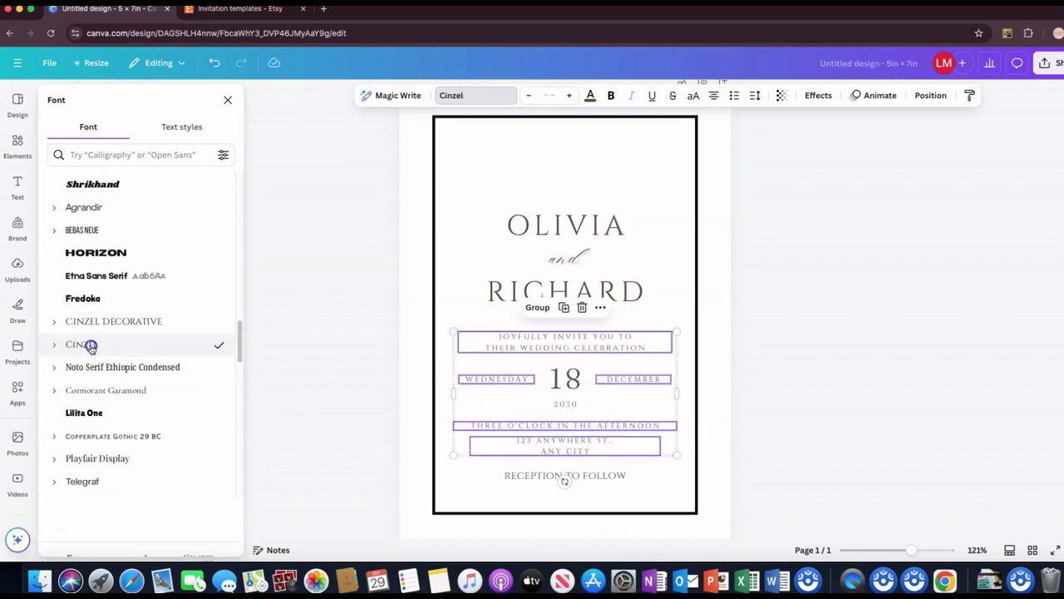
Step: Set the word "and" between the two names in the Cinzel font
left_click(590, 235)
left_click(565, 259)
left_click(155, 341)
left_click(556, 476)
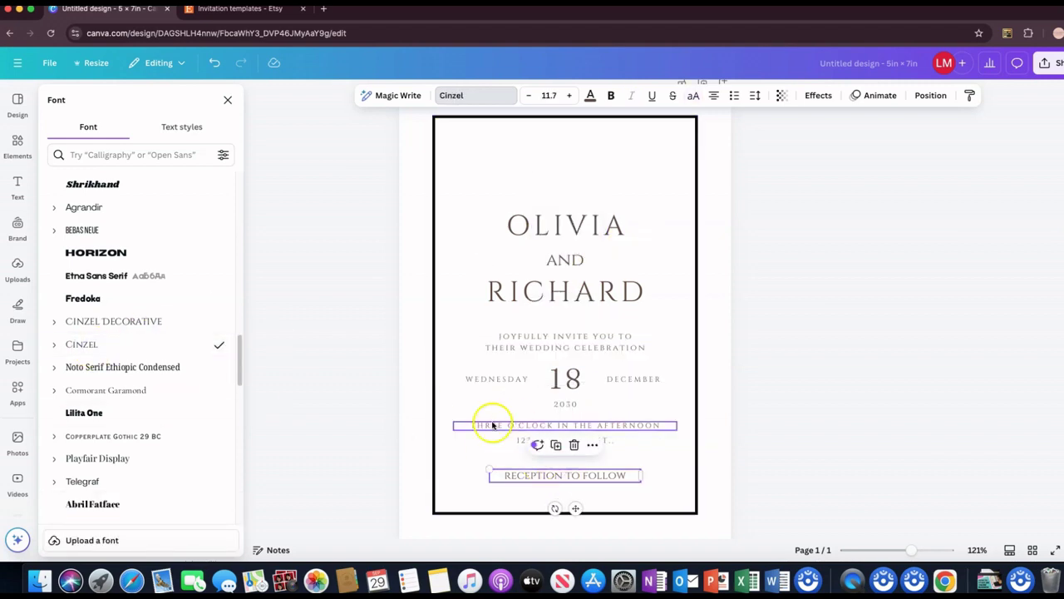
Step: Set the remaining date, time and address lines of the invitation in the Cinzel font
left_click(497, 428)
key("Tab")
left_click(212, 344)
key("Tab")
left_click(214, 344)
key("Tab")
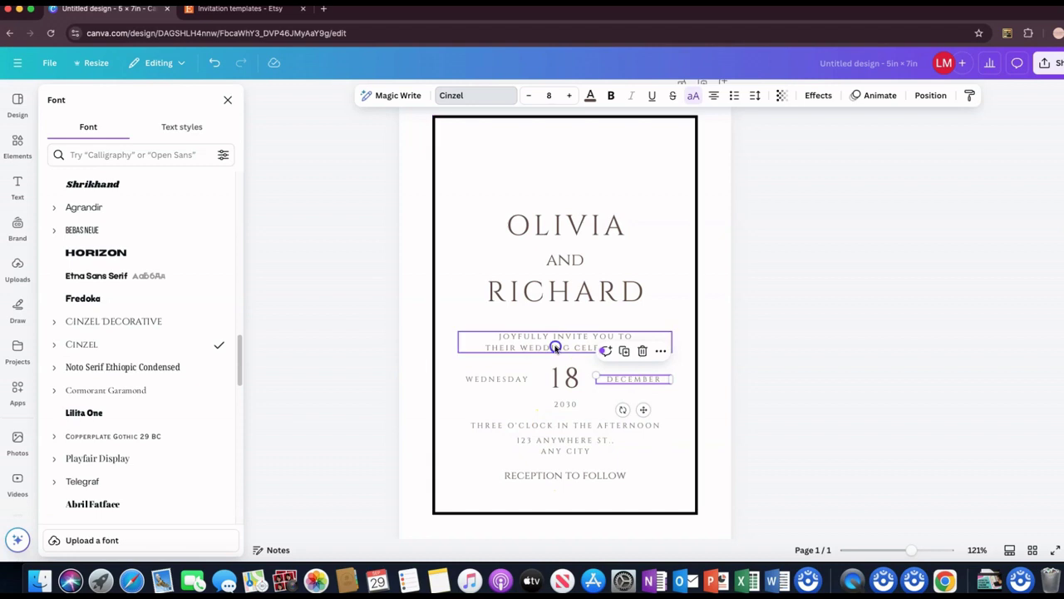
Step: Try the Buffalo and Brittany fonts on the first name at the top of the invitation
left_click(565, 225)
scroll(146, 309, "down", 15)
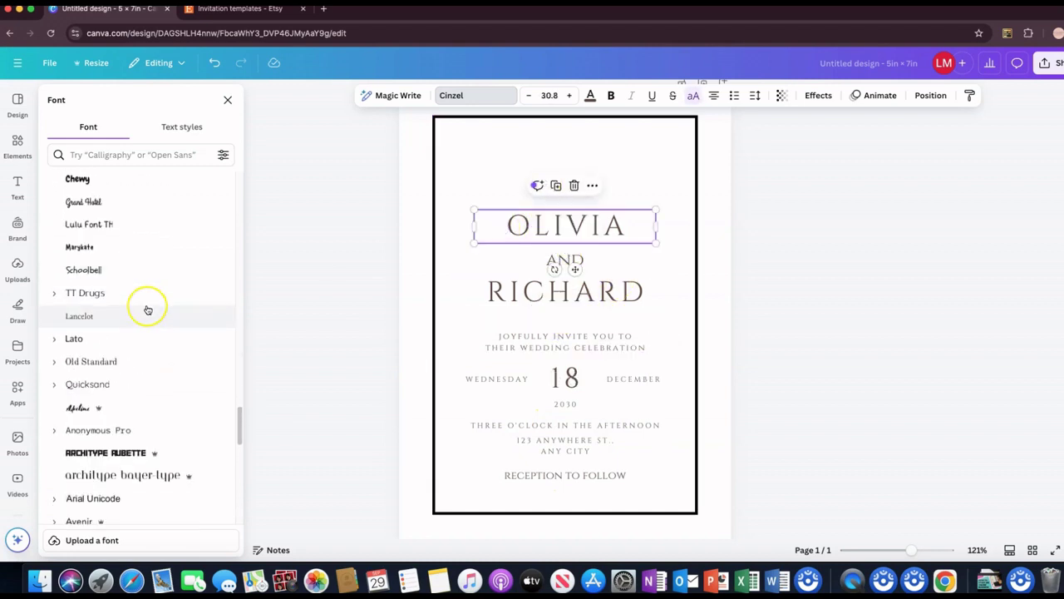
scroll(145, 309, "down", 3)
left_click(124, 375)
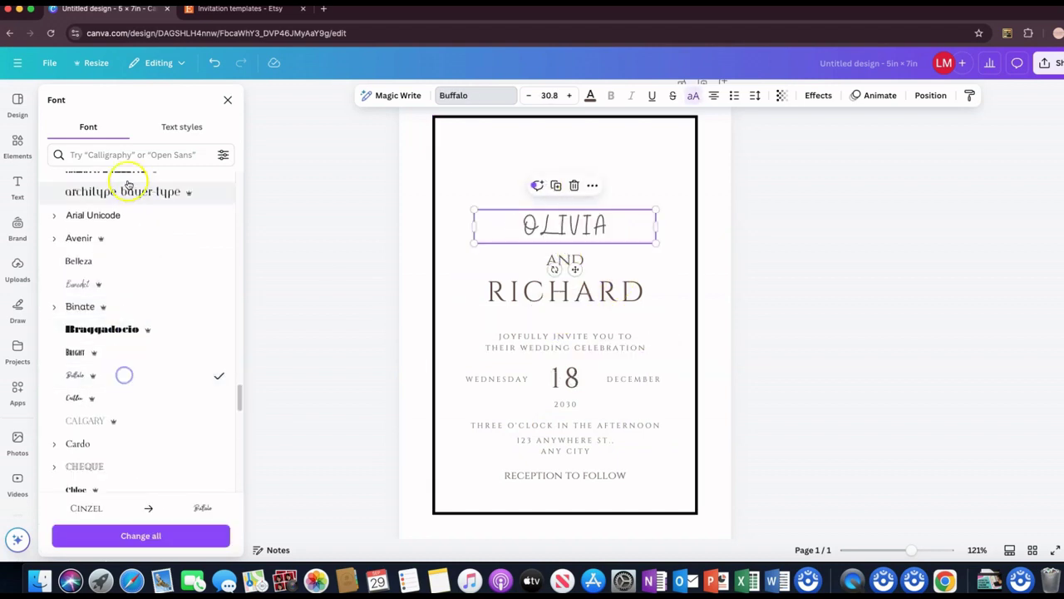
left_click(126, 157)
type("britt")
left_click(79, 210)
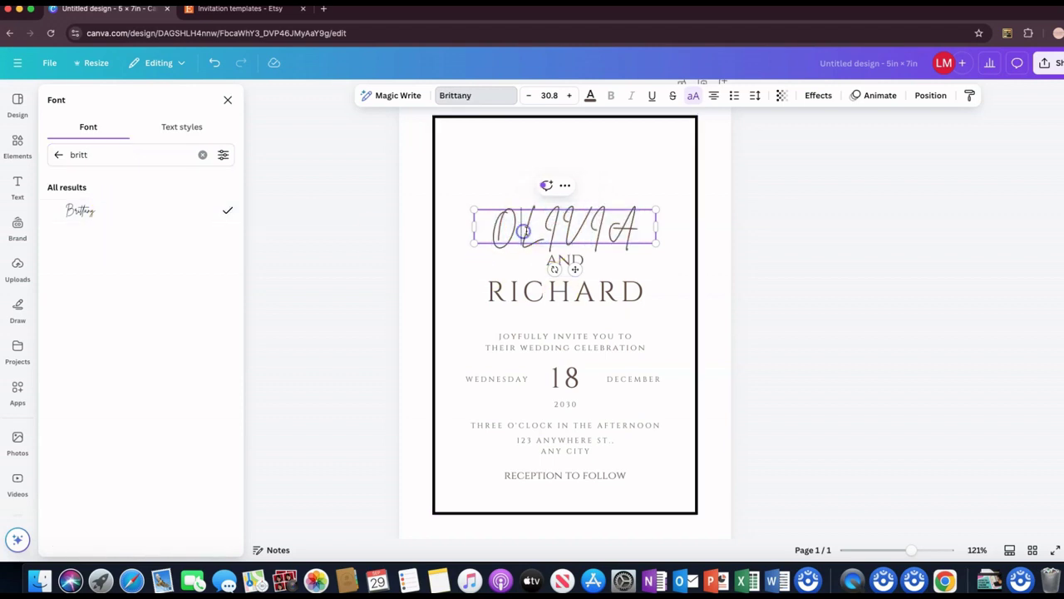
Step: Retype the first name in mixed case instead of all capitals
double_click(517, 233)
key("BackSpace")
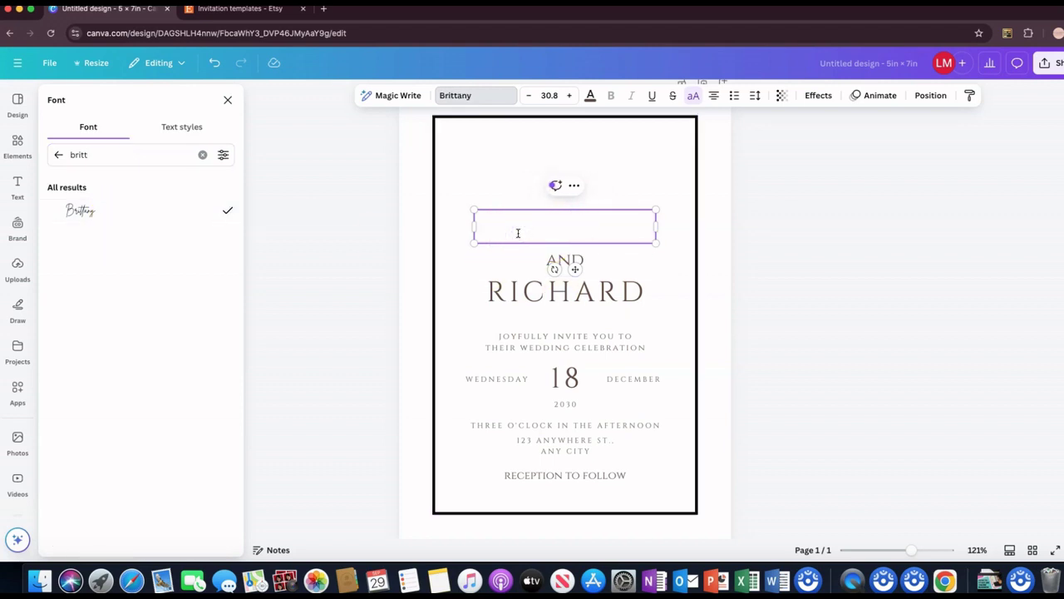
type("Olivia")
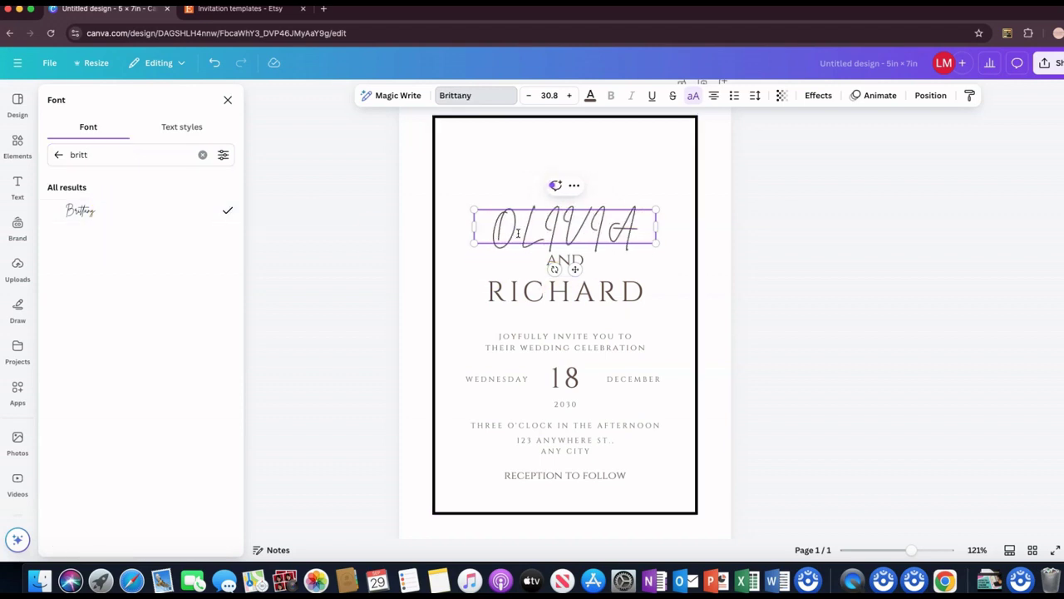
Step: Try further script fonts on the first name, including Citadel Script and Jonathan
left_click(457, 96)
left_click(462, 91)
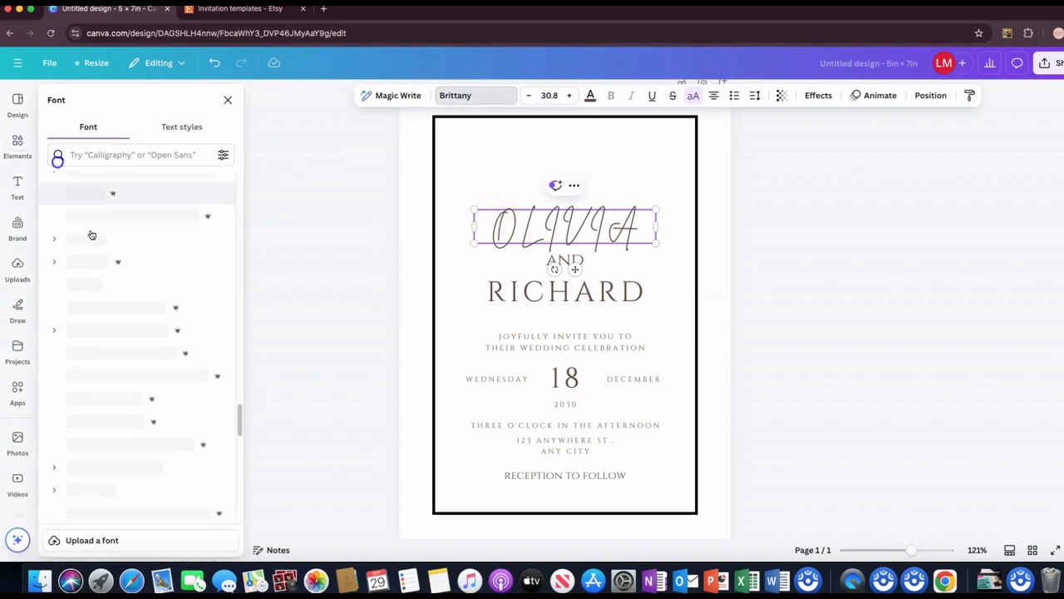
left_click(142, 231)
left_click(135, 342)
scroll(145, 383, "down", 1)
left_click(153, 414)
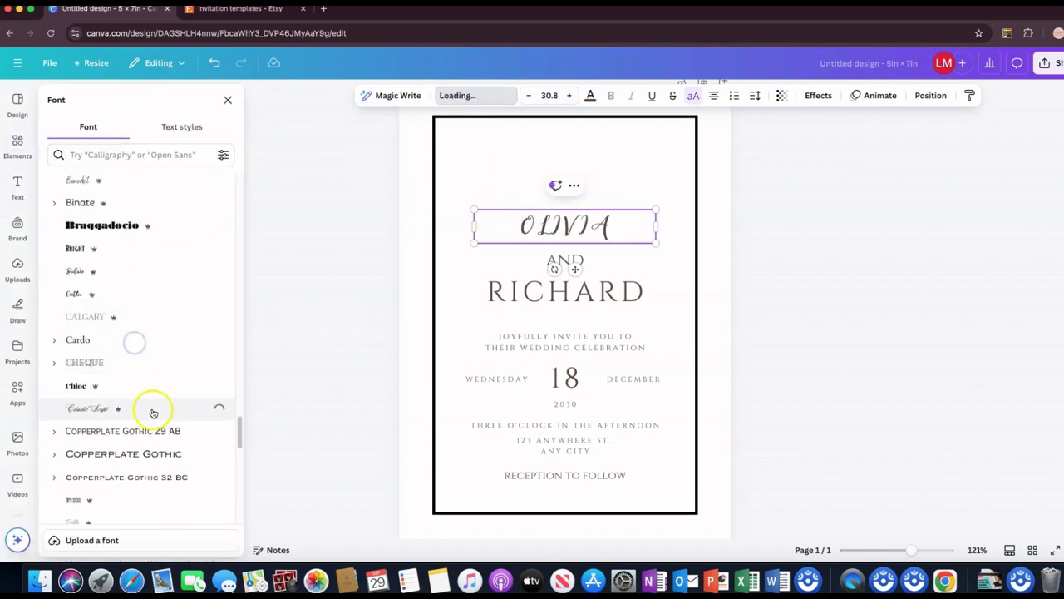
scroll(171, 351, "down", 10)
left_click(173, 272)
left_click(598, 221)
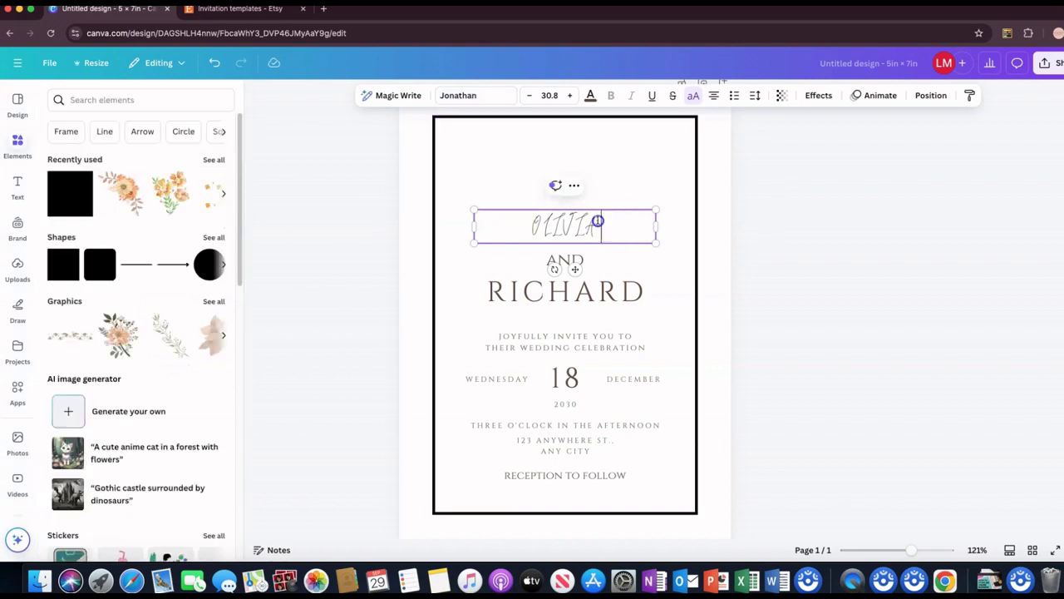
Step: Delete both template names and add a subheading with a new first name above the word "and"
key("Escape")
key("Delete")
left_click(18, 187)
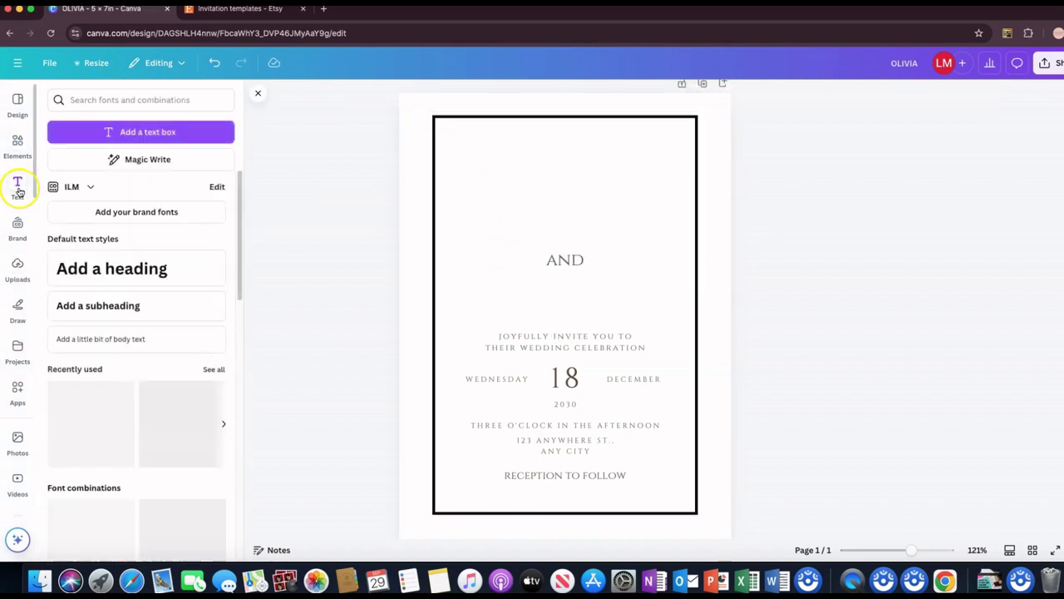
left_click(125, 305)
left_click_drag(632, 315, 584, 169)
type("Marcus")
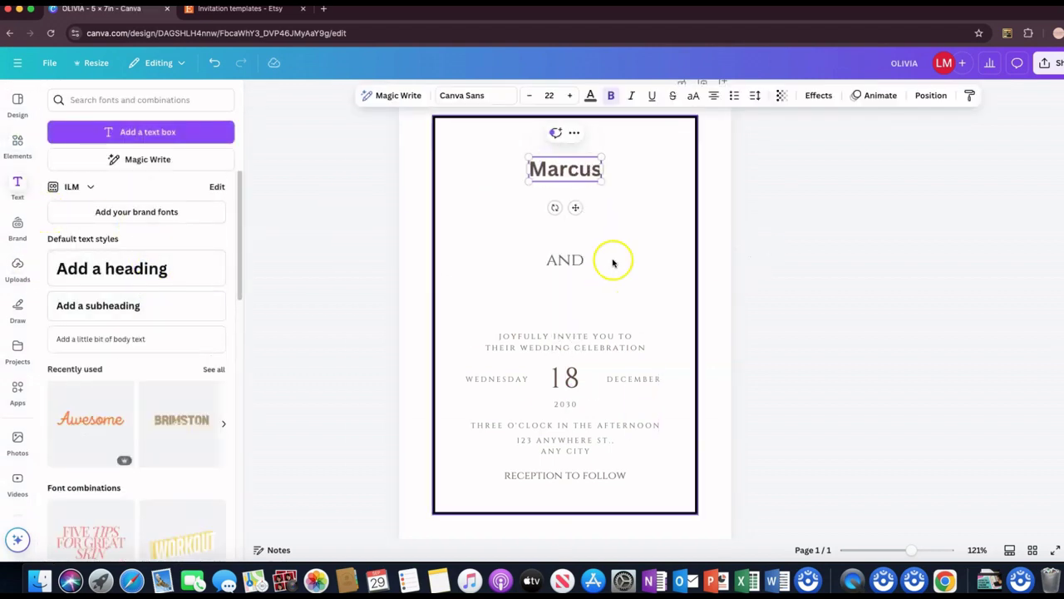
Step: Duplicate the new name text, place the copy below it and replace its text with the second partner's first name
mouse_move(573, 260)
left_mouse_down()
mouse_move(570, 220)
mouse_move(570, 266)
left_mouse_up()
left_click(565, 169)
key("super+d")
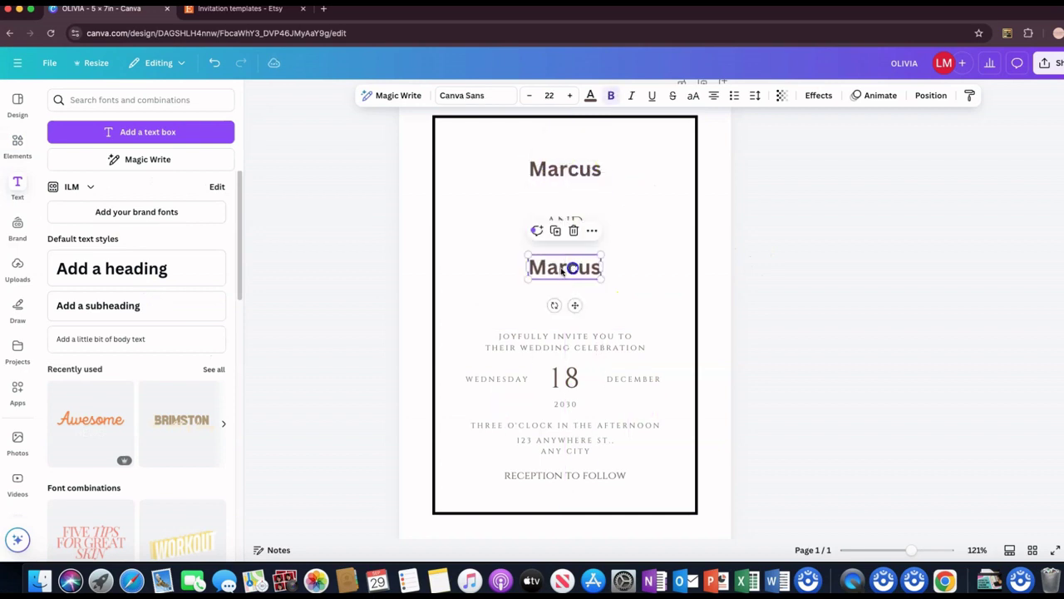
double_click(565, 266)
type("Janine")
Step: Enlarge the upper name to font size 31.7 and the lower name to 27.9
left_click(594, 169)
mouse_move(602, 156)
left_mouse_down()
mouse_move(637, 150)
mouse_move(588, 165)
left_mouse_up()
left_click(563, 266)
left_click_drag(600, 254, 607, 241)
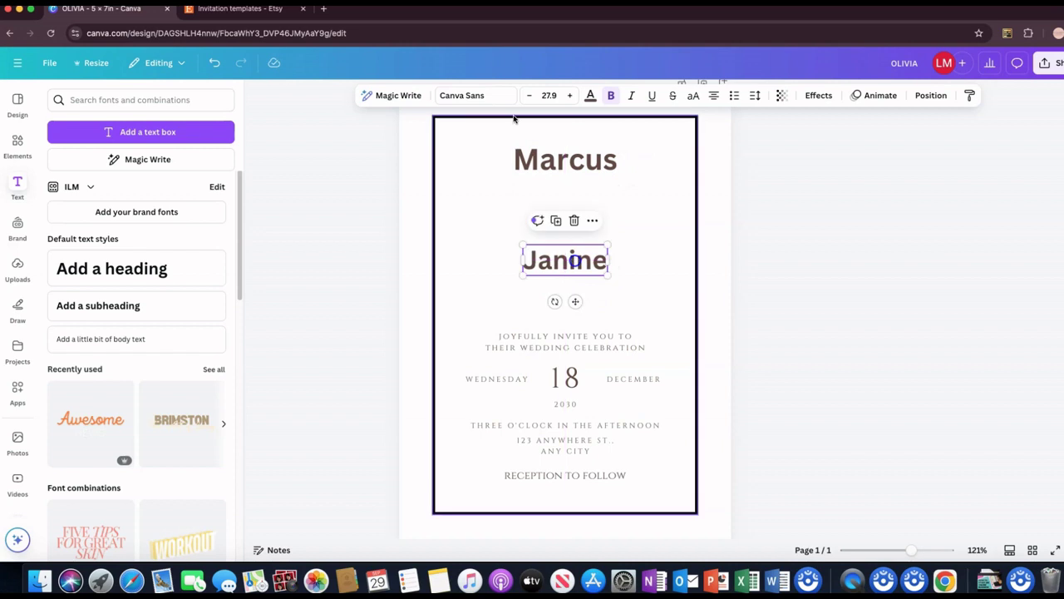
Step: Set both names in the Brittany script font
left_click(465, 94)
left_click(108, 275)
scroll(124, 291, "down", 3)
left_click(121, 155)
type("britt")
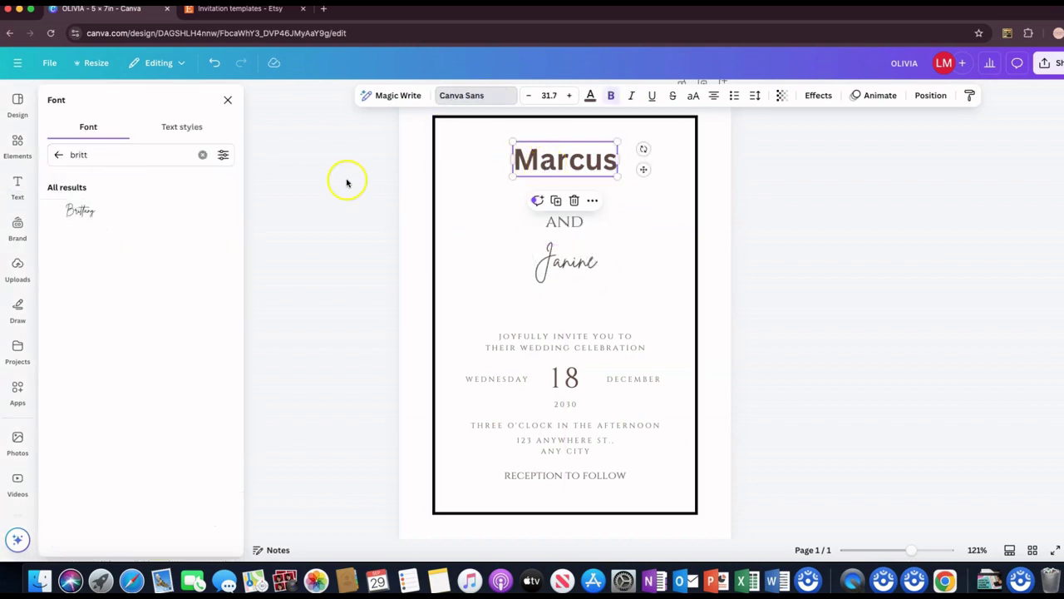
left_click(81, 211)
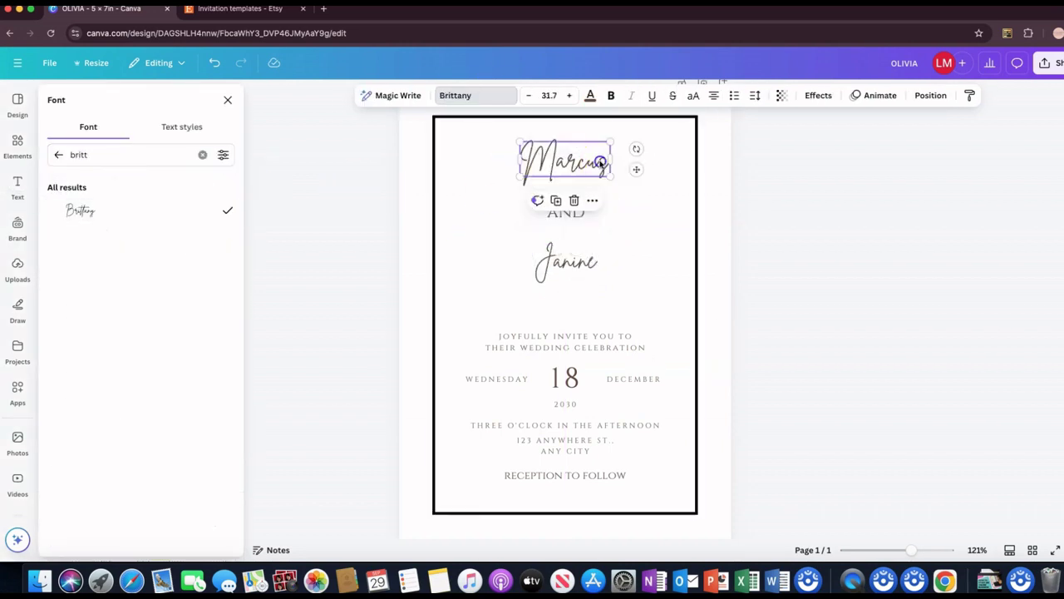
Step: Remove the old "and" text and add a new subheading reading "and" between the two names
left_click(572, 215)
left_click_drag(595, 203, 579, 213)
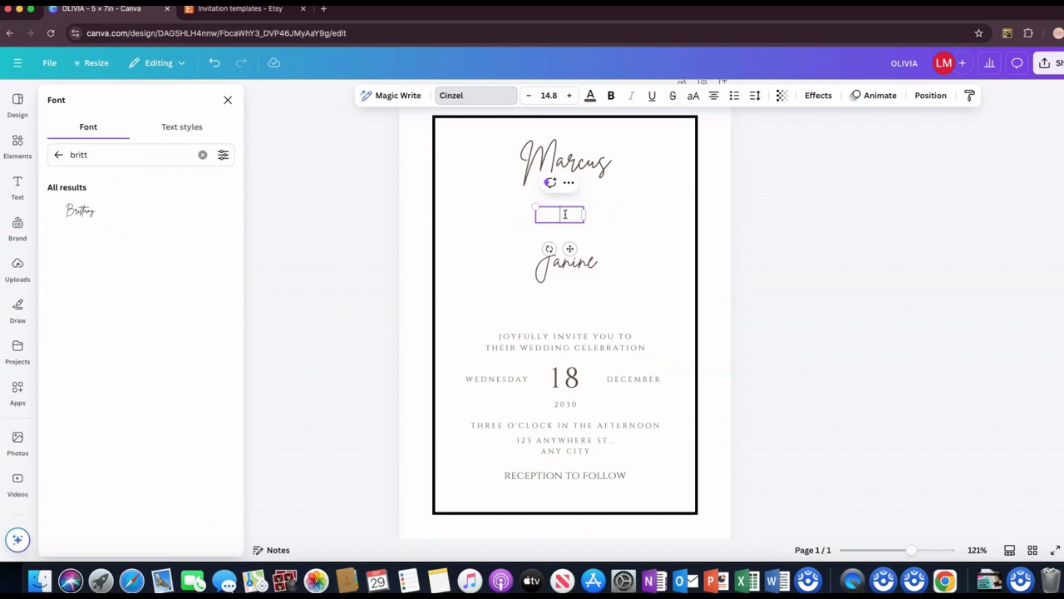
left_click(535, 233)
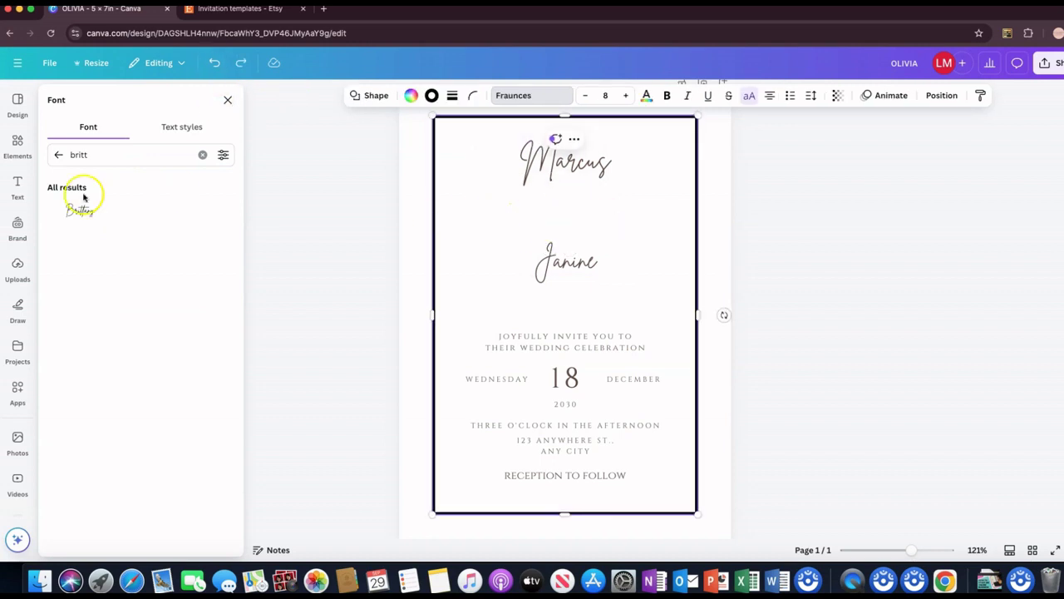
left_click(17, 187)
left_click(153, 305)
left_click_drag(565, 316, 566, 203)
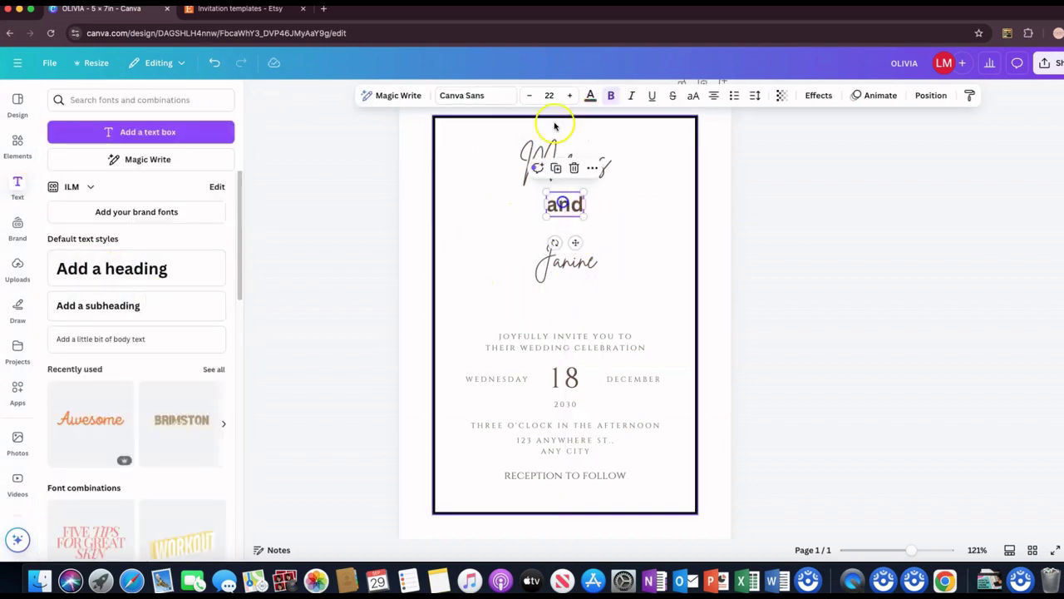
Step: Format the new "and" in bold Cinzel at size 16 and move the lower name up toward it
left_click(532, 95)
key("BackSpace")
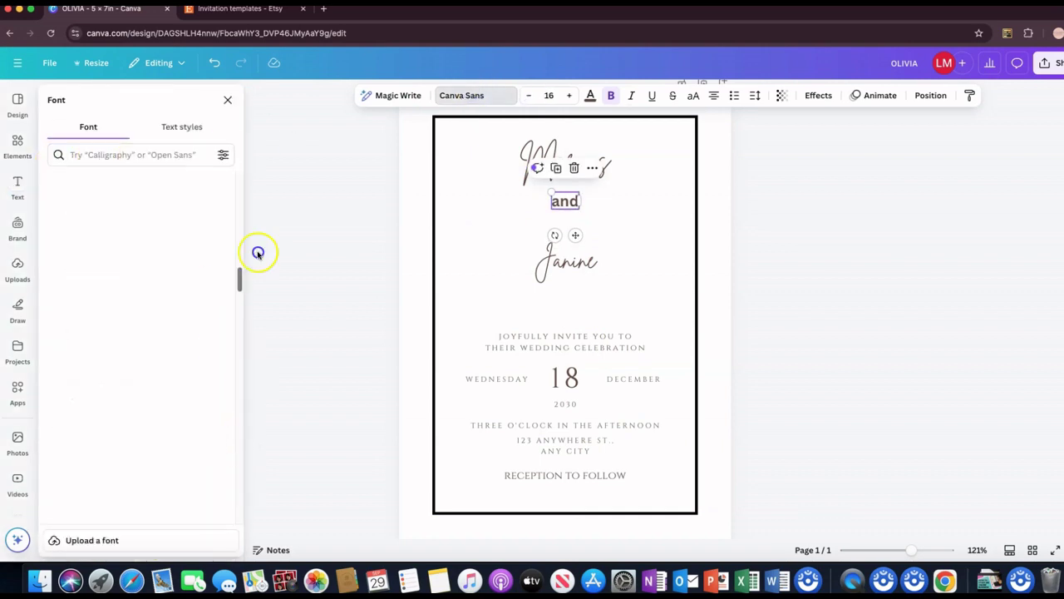
left_click_drag(573, 264, 574, 252)
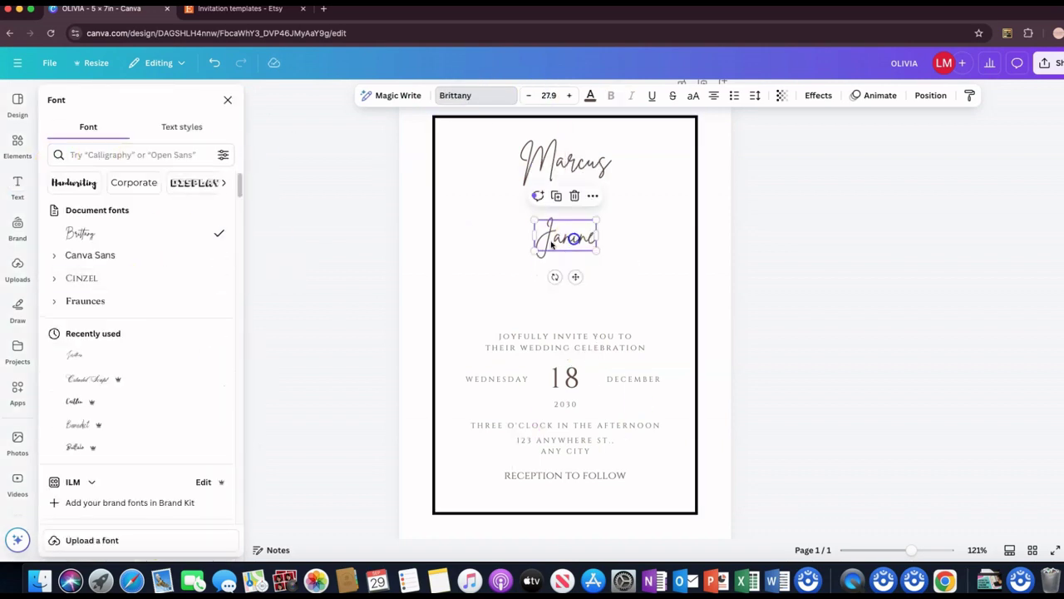
left_click(113, 300)
left_click(566, 237)
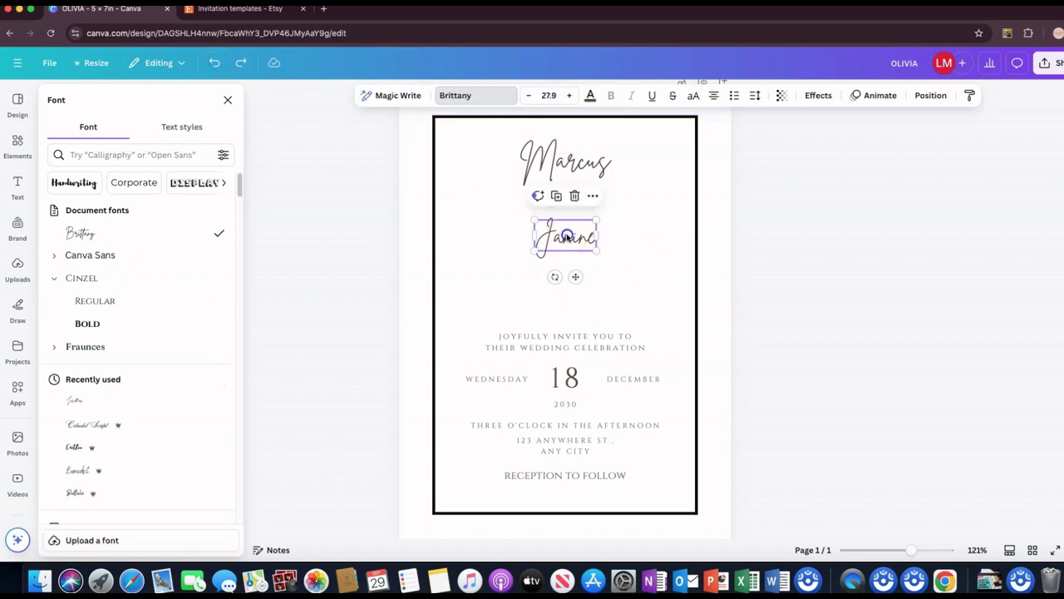
Step: Tighten the vertical spacing between the two names and the word "and", keeping them centered
left_click(933, 96)
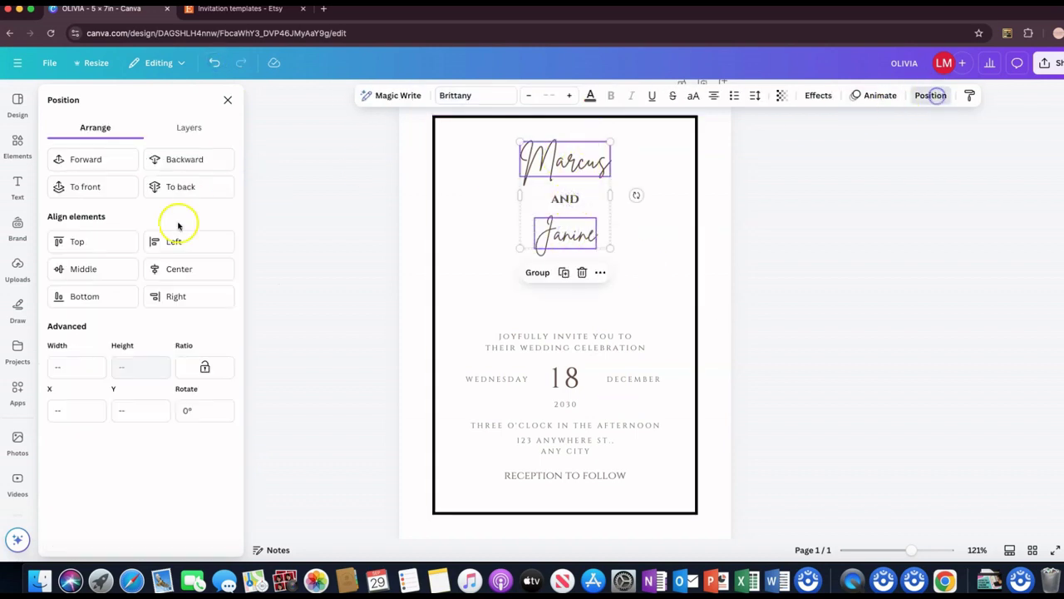
left_click(751, 294)
left_click_drag(575, 198, 563, 219)
Step: Lock the black rectangular frame in its original position
left_click(656, 482)
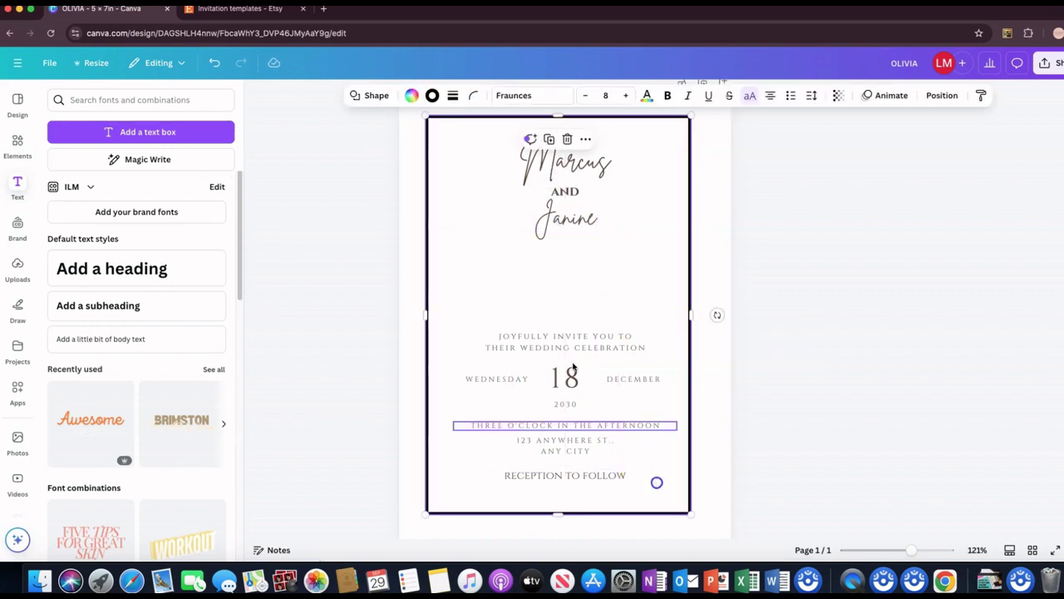
right_click(665, 514)
left_click(784, 487)
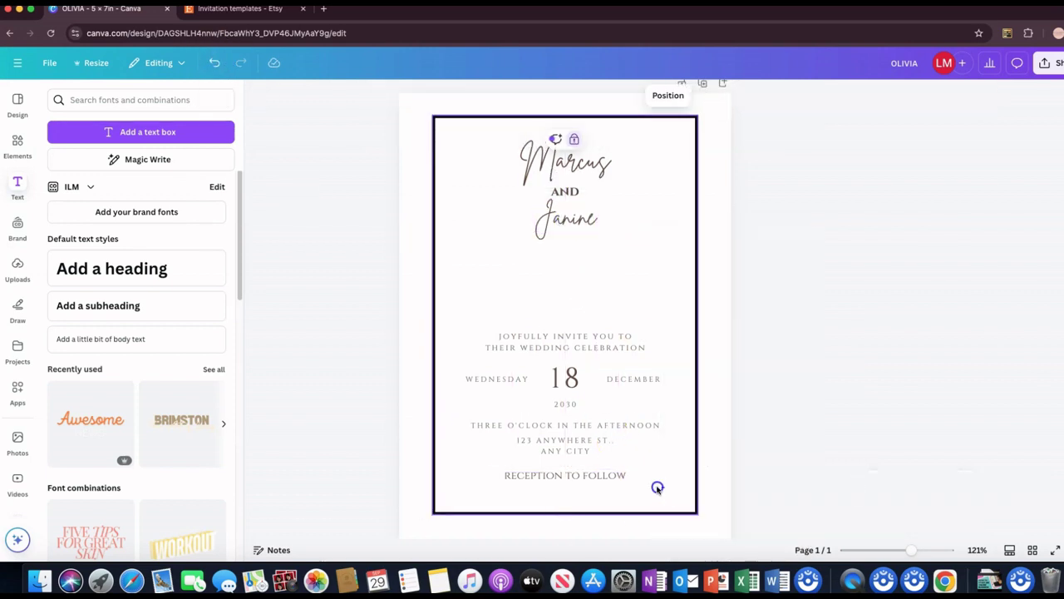
Step: Move the wording block up closer to the names and place "Reception to follow" near the frame's lower edge
left_click_drag(657, 485, 473, 311)
left_click_drag(590, 464, 561, 498)
left_click(770, 95)
left_click(553, 468)
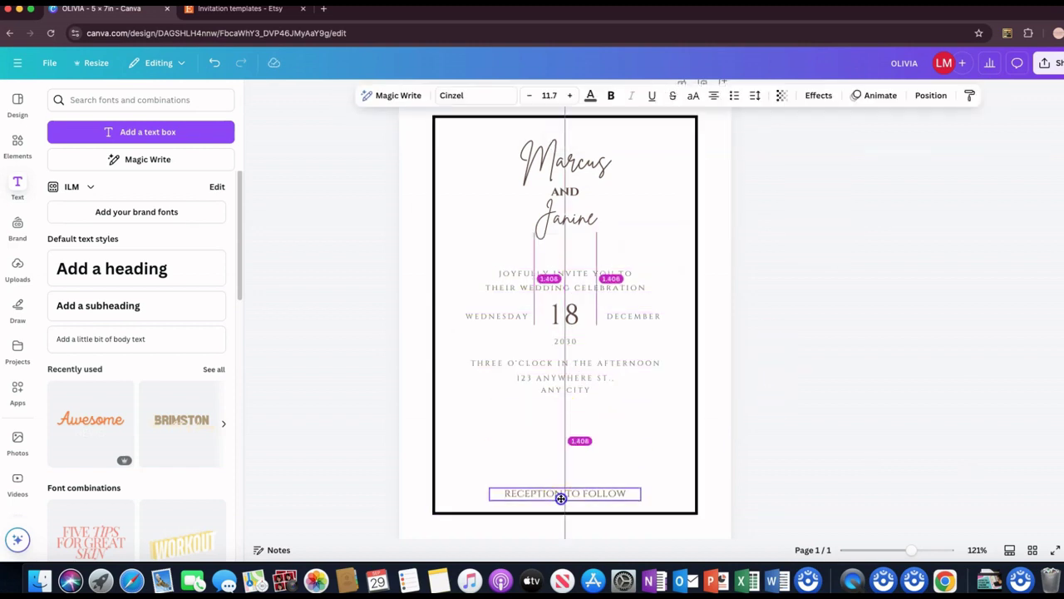
Step: Spread the address, time and date lines further down and raise the "joyfully invite you" text toward the names
left_click_drag(568, 389, 561, 444)
left_click(570, 386)
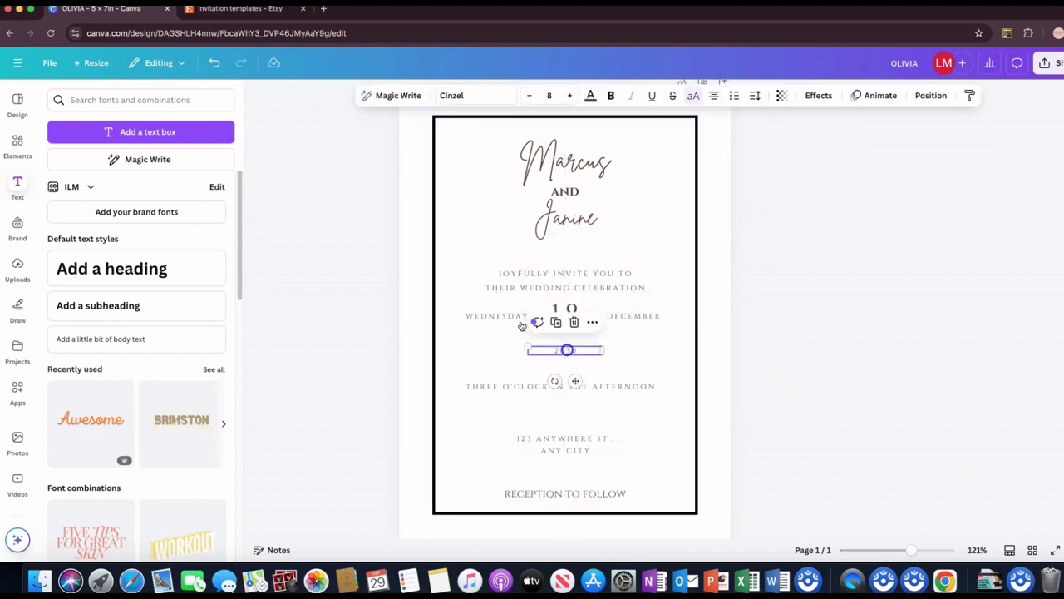
left_click(471, 308)
left_click(582, 316)
left_click_drag(581, 316, 576, 325)
left_click(634, 371)
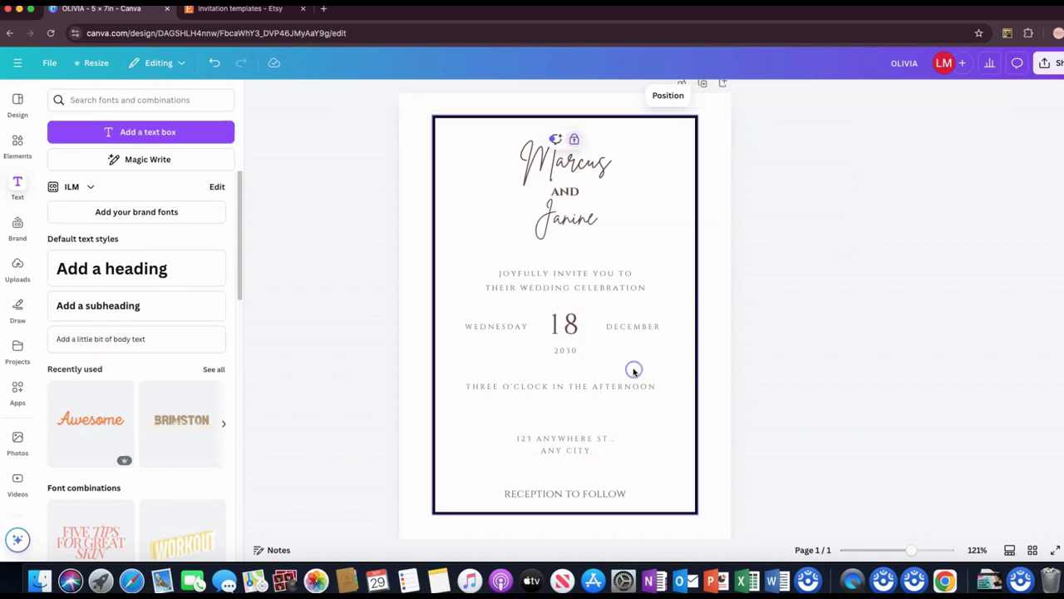
left_click(587, 280)
left_click_drag(587, 280, 587, 268)
Step: Change the color of all the invitation text to black
left_click(590, 95)
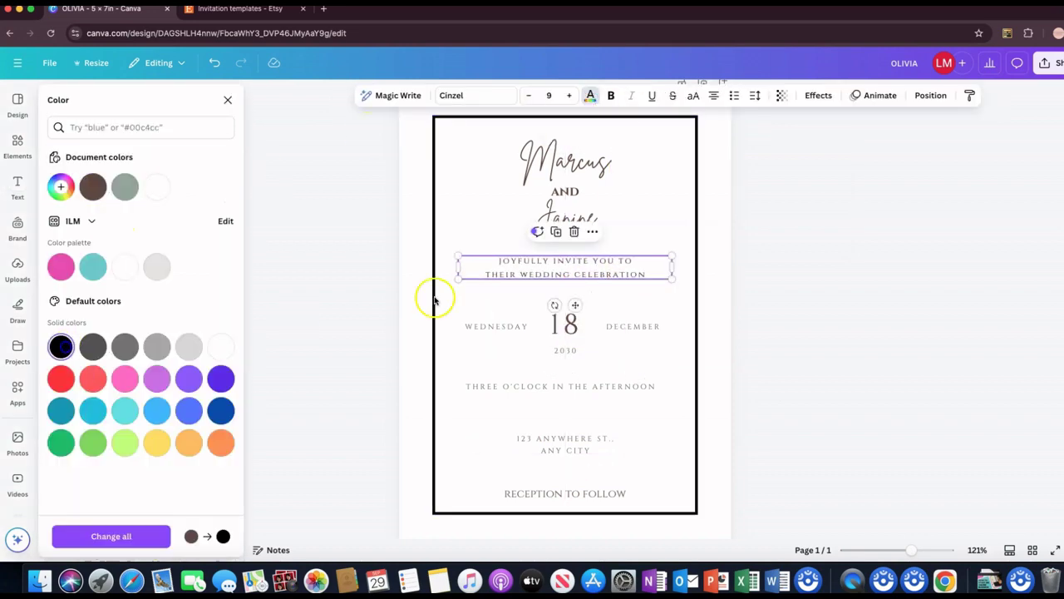
left_click_drag(434, 299, 672, 499)
left_click(606, 95)
left_click(91, 183)
left_click_drag(482, 135, 695, 274)
left_click(752, 297)
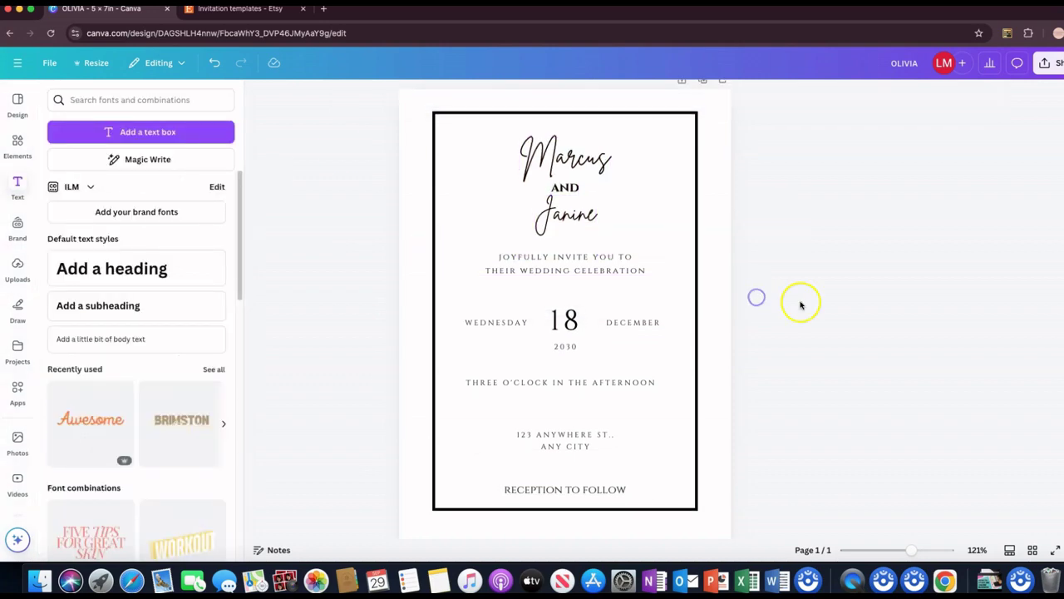
Step: Search the elements for "pink watercolor flowers", filter to free items and show all the matching graphics
left_click(18, 143)
left_click(137, 99)
type("pin")
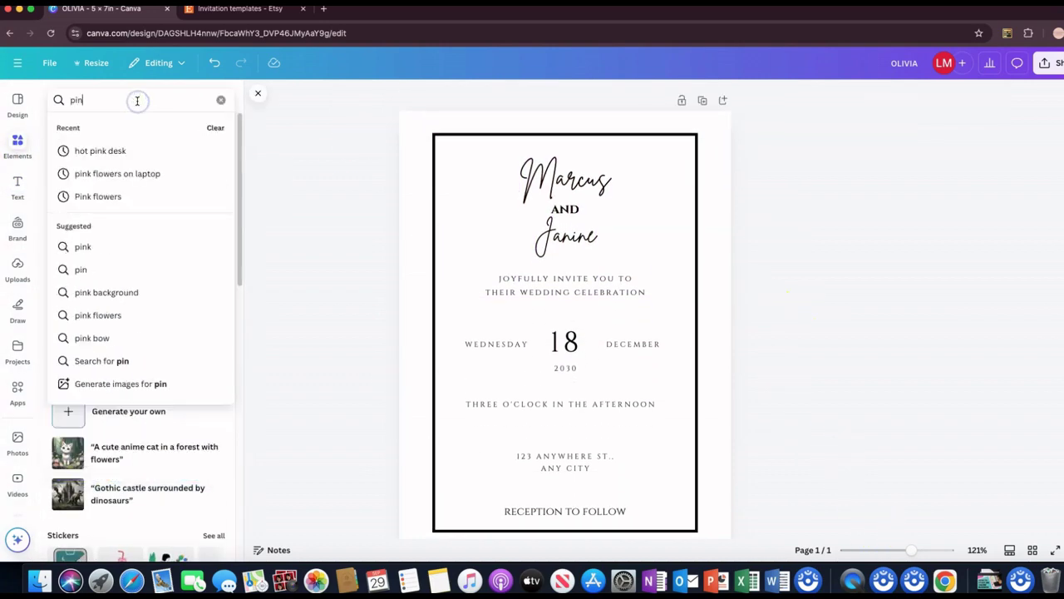
type("k watercolor flowers")
key("Return")
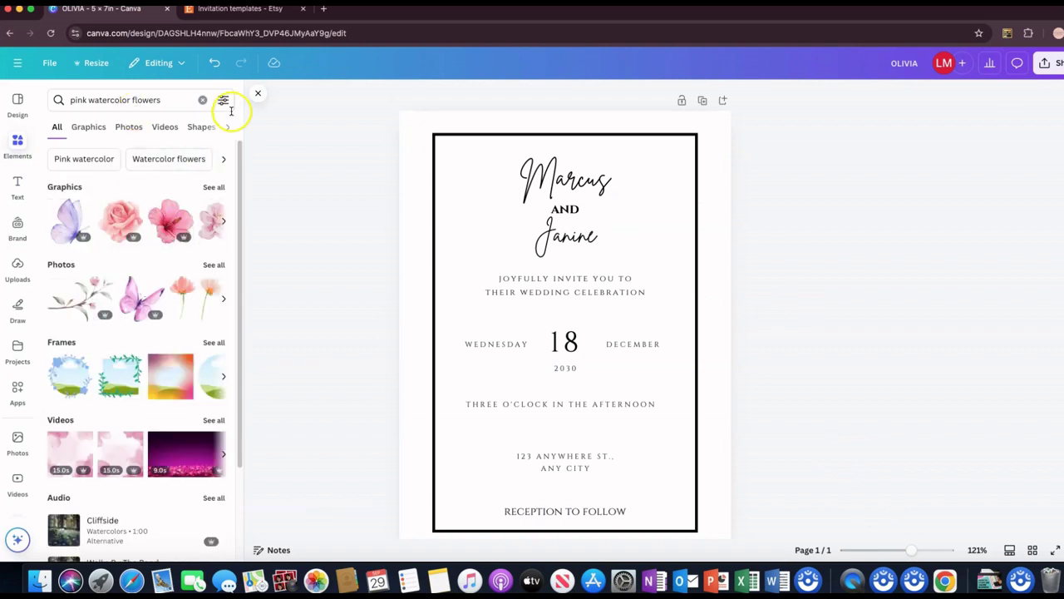
left_click(223, 99)
left_click(64, 359)
left_click(213, 186)
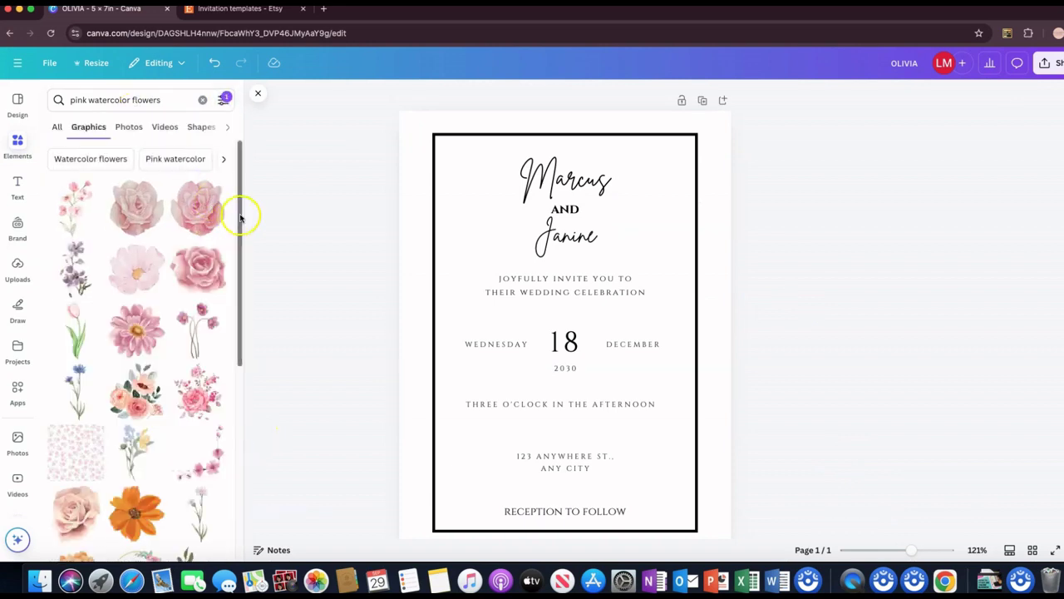
Step: Add the pink blossom branch at about 1.06 × 1.76 in and repeat it three times down the left edge
left_click(75, 206)
left_click_drag(686, 143, 525, 404)
left_click_drag(482, 366, 477, 154)
left_click(435, 263)
left_click_drag(444, 307, 435, 447)
left_click(422, 340)
Step: Copy the blossom branch to the invitation's right edge and repeat it three times from top to bottom
left_click_drag(432, 391, 693, 184)
left_click(427, 216)
left_click(684, 261)
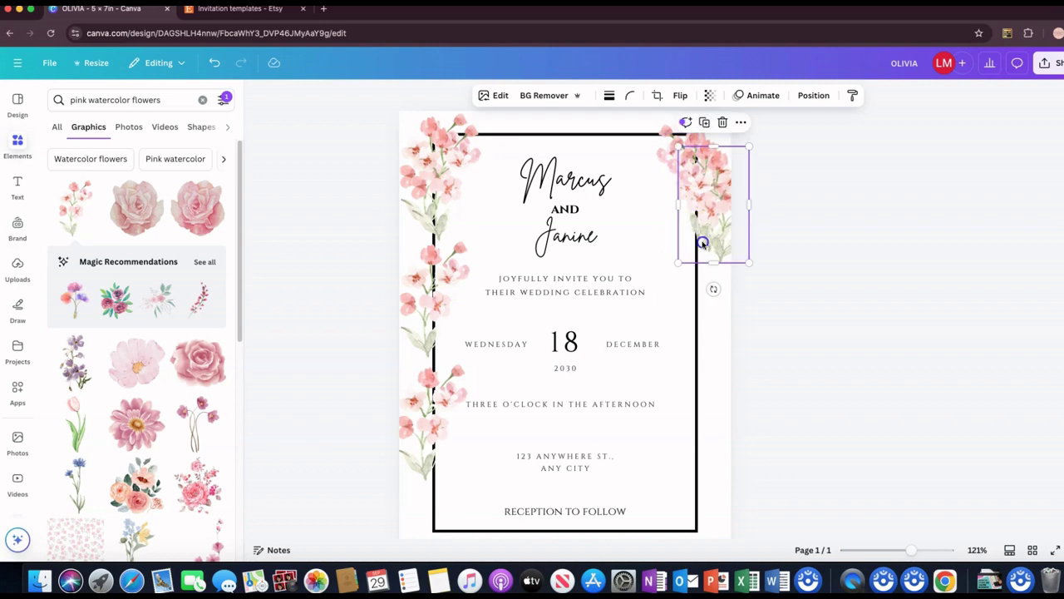
left_click_drag(703, 238, 708, 418)
key("super+d")
Step: Send the three right-hand and three left-hand blossom branches to the back, behind the frame and text
left_click(694, 292, "shift")
left_click(695, 179, "shift")
left_click(741, 95)
left_click(202, 191)
left_click(437, 187)
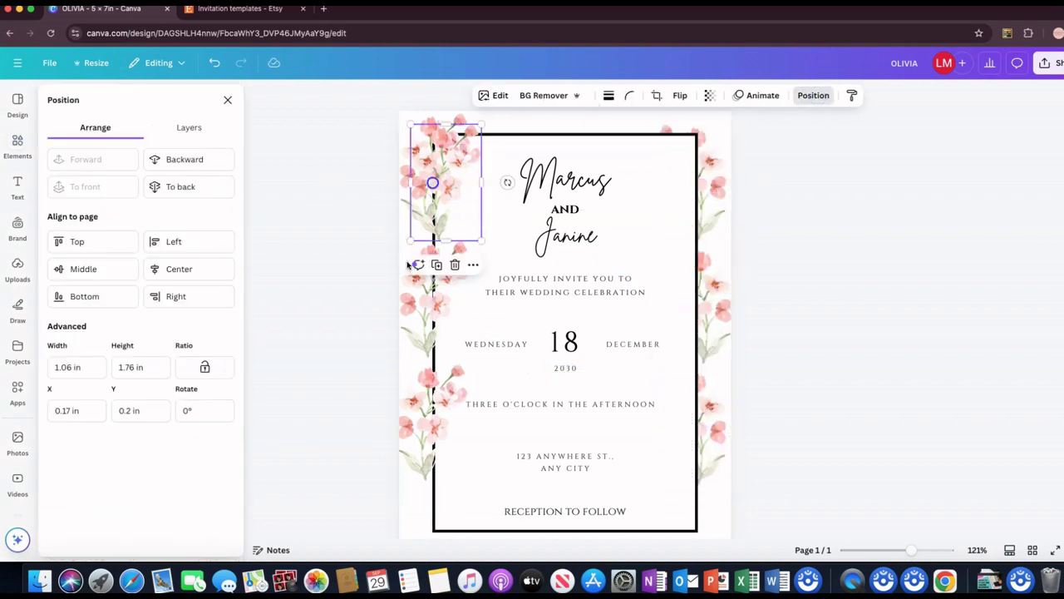
left_click(432, 299, "shift")
left_click(433, 420, "shift")
left_click(202, 190)
Step: Add the pale pink open flower, shrink it, place four copies high and low along both edges, and send them behind the frame
scroll(202, 243, "down", 2)
left_click(137, 269)
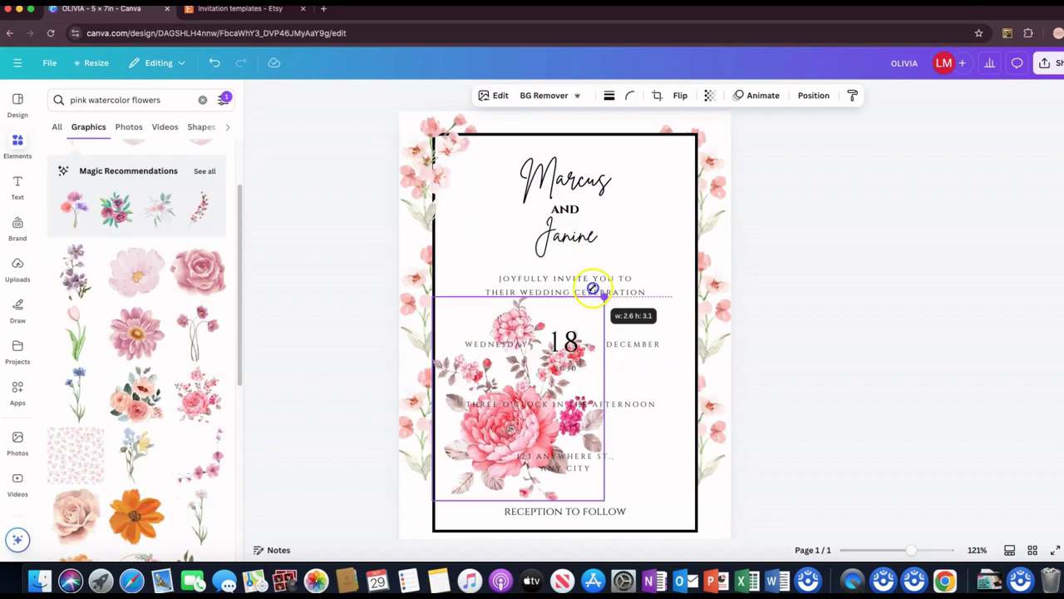
left_click_drag(696, 223, 484, 352)
left_click_drag(471, 399, 721, 214)
key("super+d")
key("super+d")
key("super+d")
left_click(445, 247, "shift")
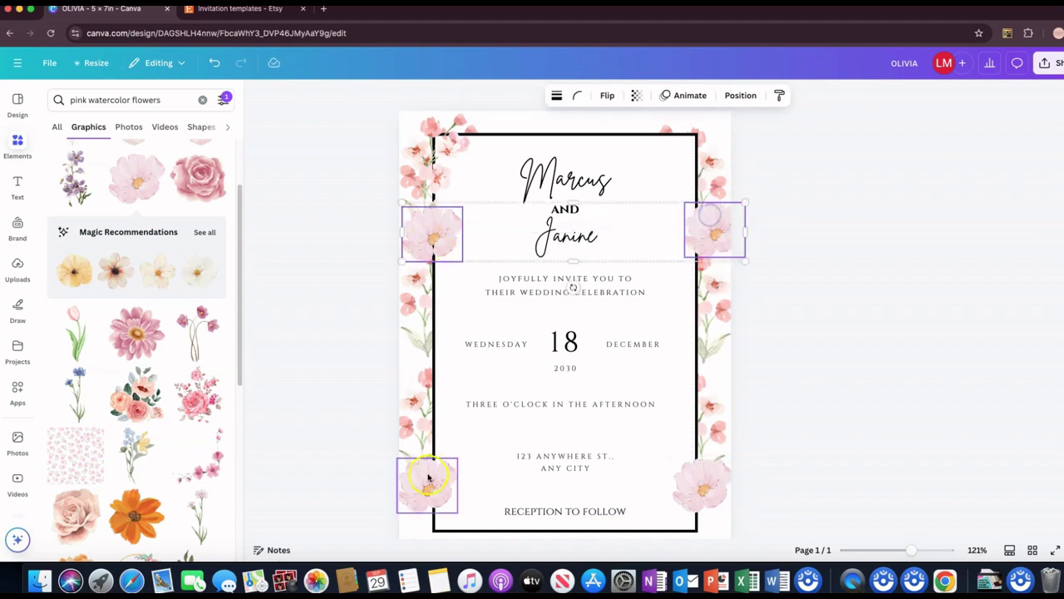
left_click(740, 97)
Step: Add the dusty pink flower cluster with green leaves from the graphics results, shrink it, and turn it into the invitation's upper-right corner
left_click(17, 146)
left_click(213, 158)
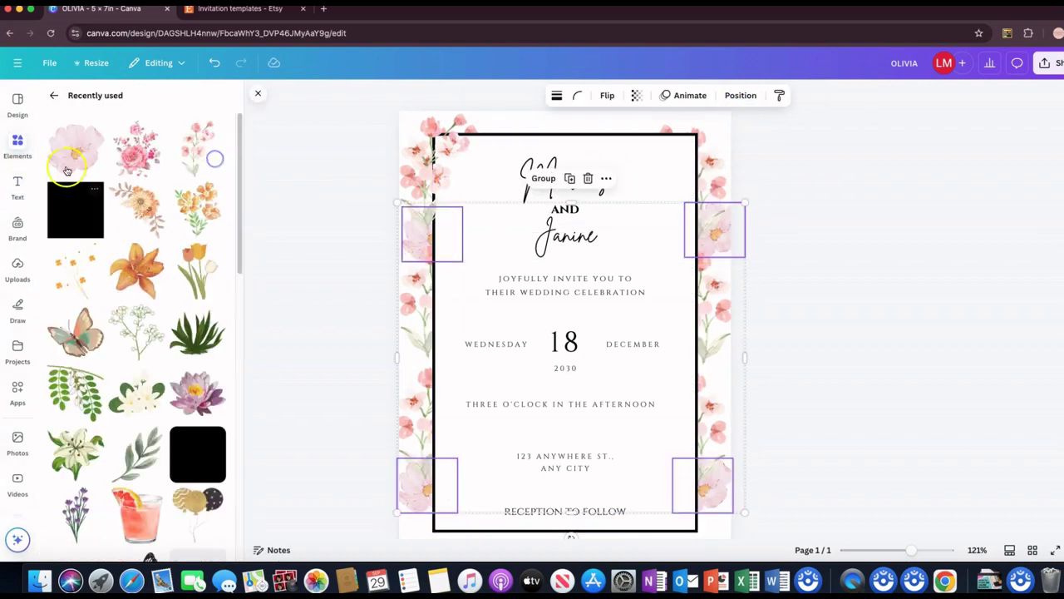
left_click(55, 92)
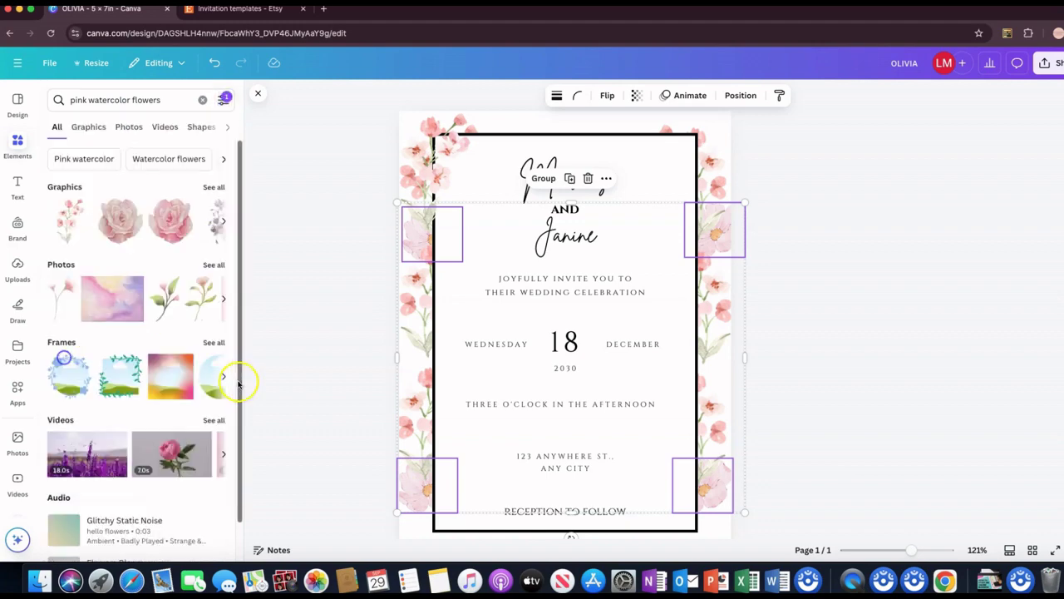
left_click(88, 127)
scroll(144, 273, "down", 5)
left_click(197, 257)
left_click_drag(565, 299, 507, 266)
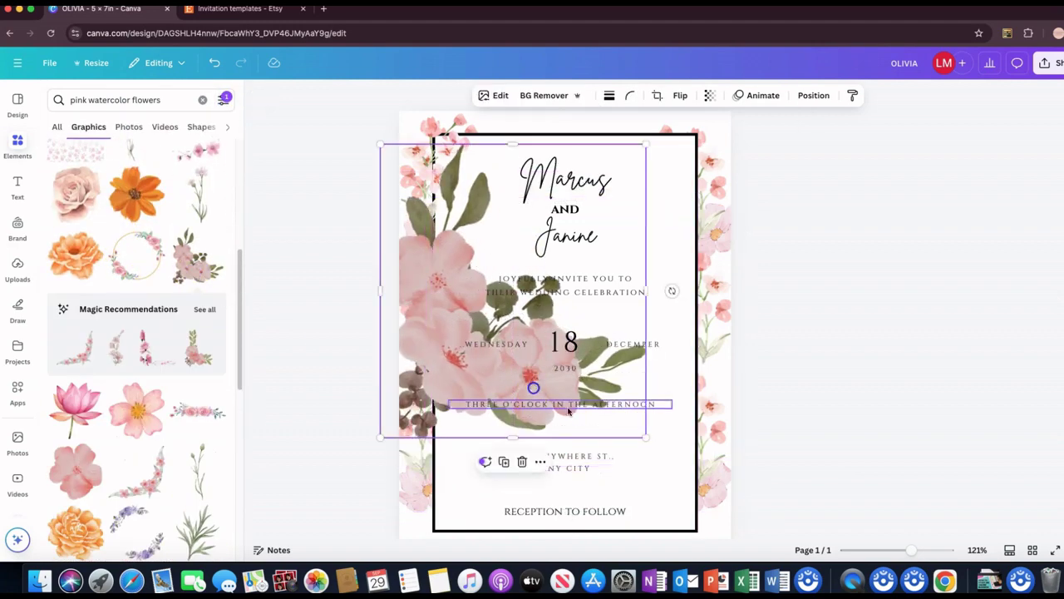
left_click_drag(507, 461, 539, 252)
left_click_drag(630, 217, 698, 219)
left_click(757, 252)
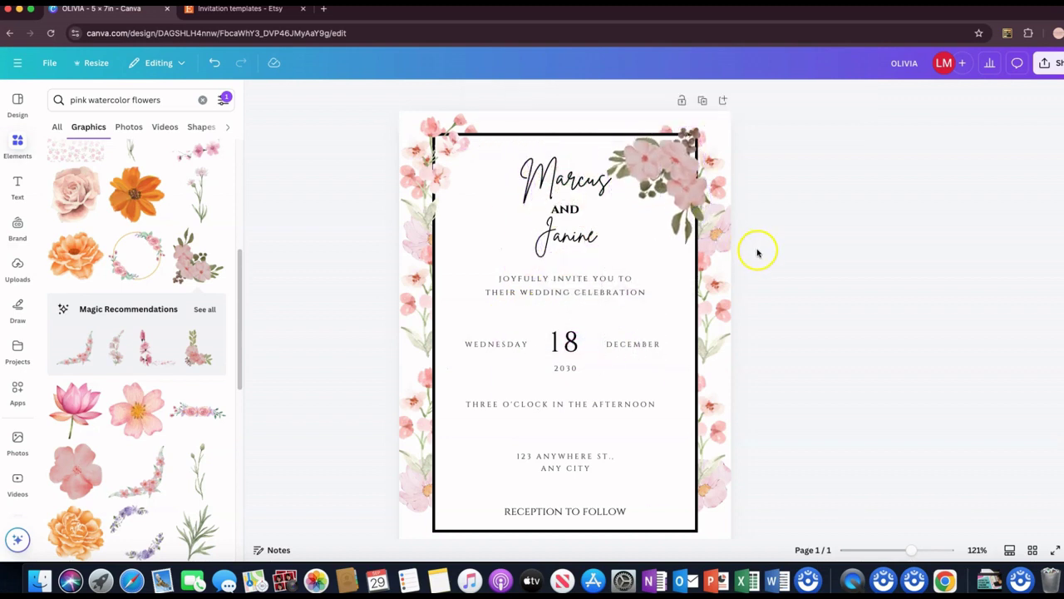
Step: Move the dusty pink cluster out of the corner so that copies sit mid-height on the left and right edges
left_click_drag(663, 164, 344, 332)
left_click(790, 261)
left_click(808, 315)
Step: Add the pink daisy at about 0.98 × 0.94 in and copy it to both bottom corners and the upper part of both edges
scroll(138, 306, "up", 5)
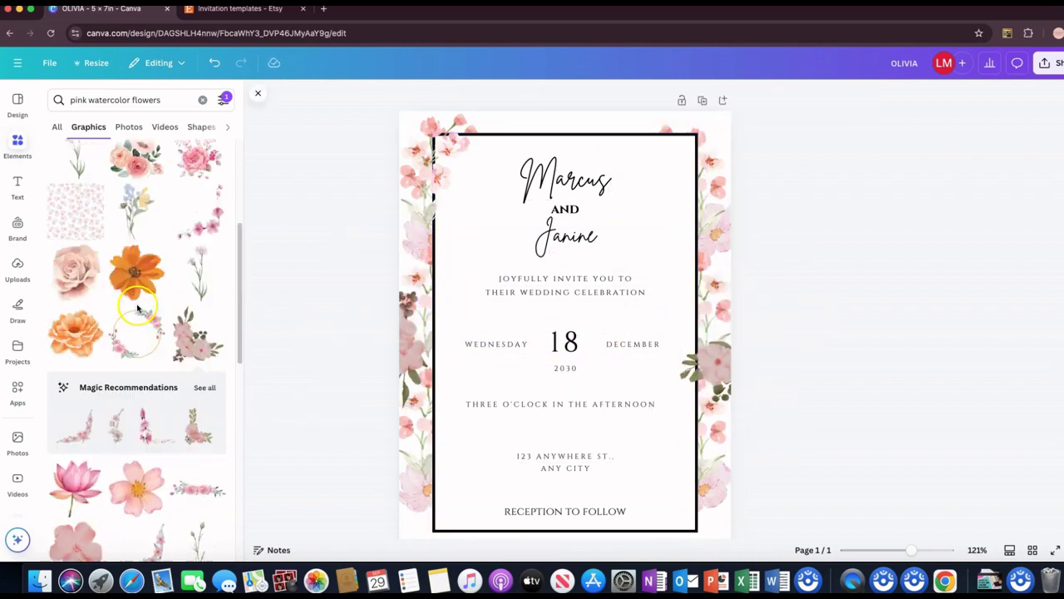
left_click(143, 301)
left_click_drag(699, 217, 496, 385)
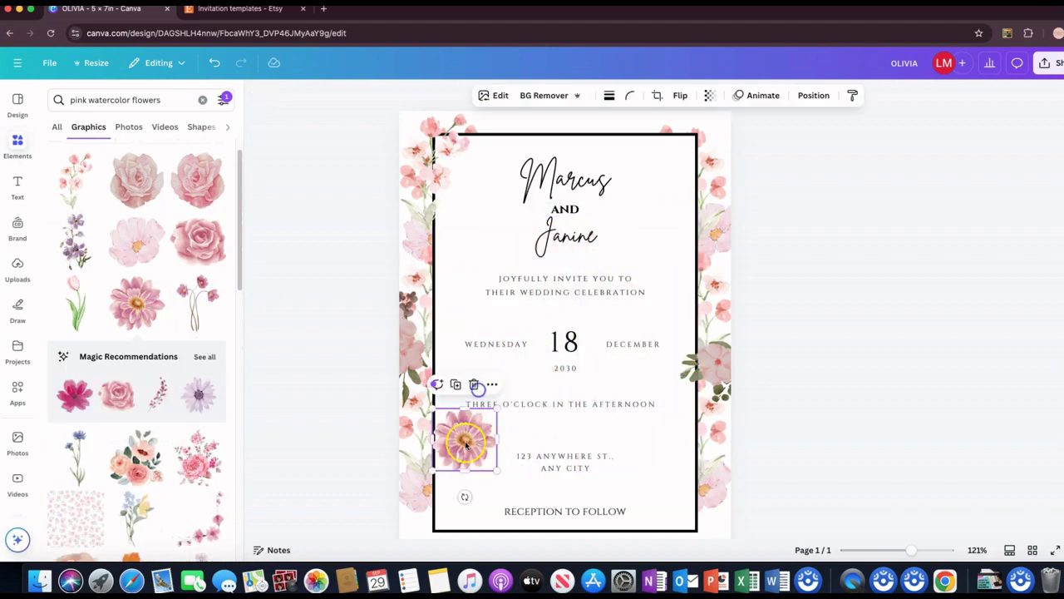
left_click_drag(465, 428, 711, 514)
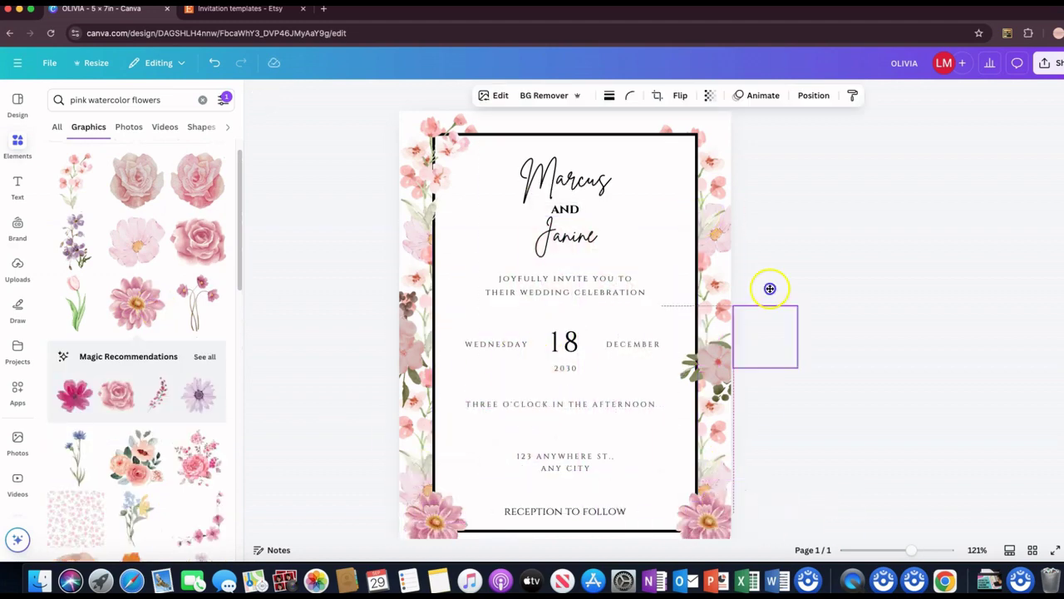
left_click_drag(626, 262, 392, 184)
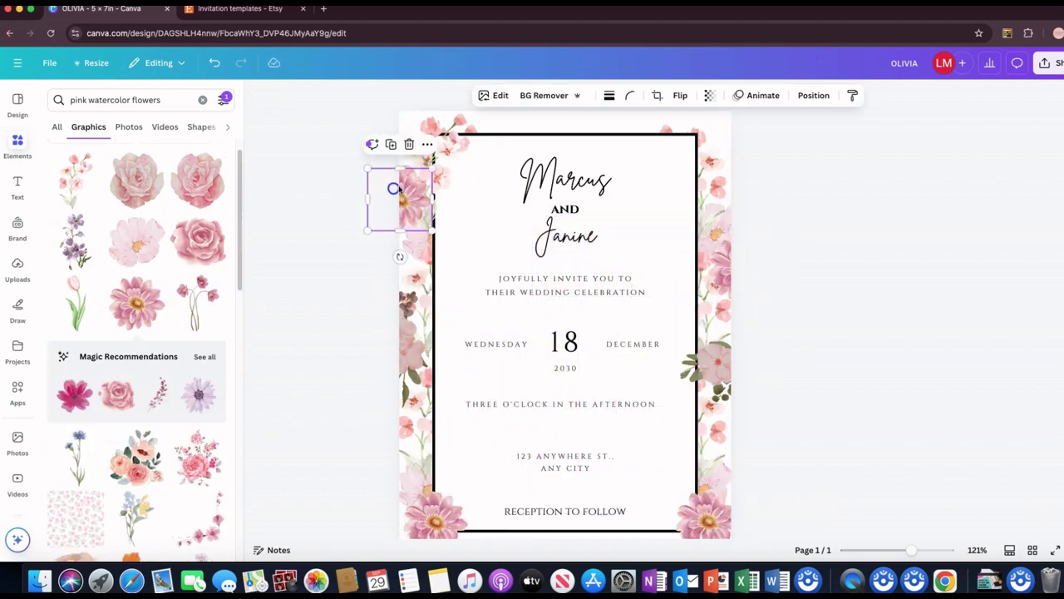
Step: Send the pink daisies backward so they sit behind the black frame
left_click(813, 95)
left_click(184, 159)
key("Tab")
key("Tab")
key("Tab")
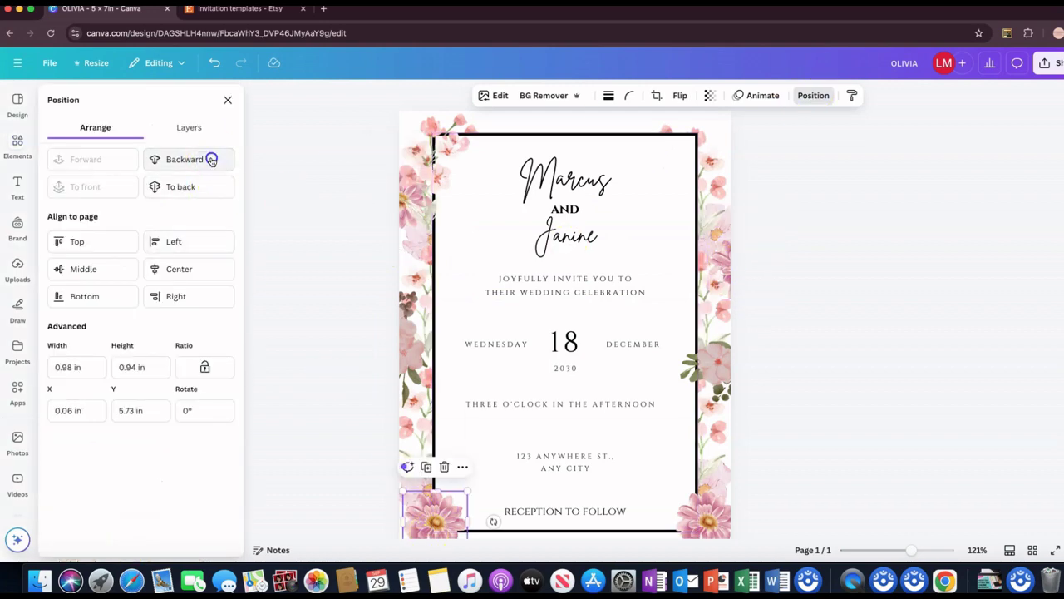
Step: Add the pink tulip, shrink it, and tilt it across the invitation's right edge
left_click(813, 95)
left_click(74, 304)
left_click_drag(570, 333, 654, 332)
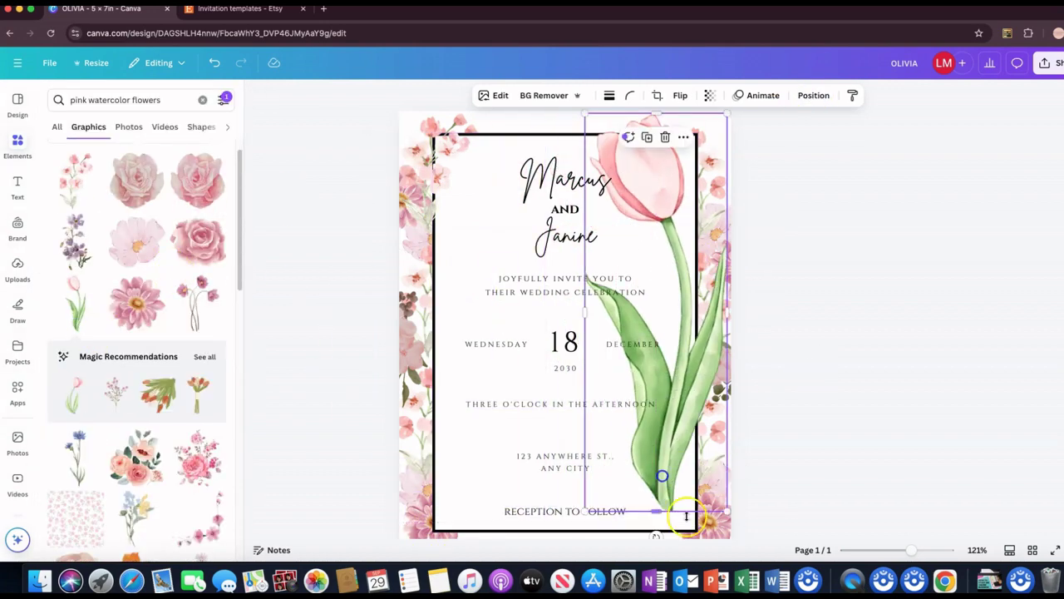
left_click_drag(689, 510, 704, 351)
left_click_drag(642, 233, 729, 305)
left_click_drag(723, 356, 772, 371)
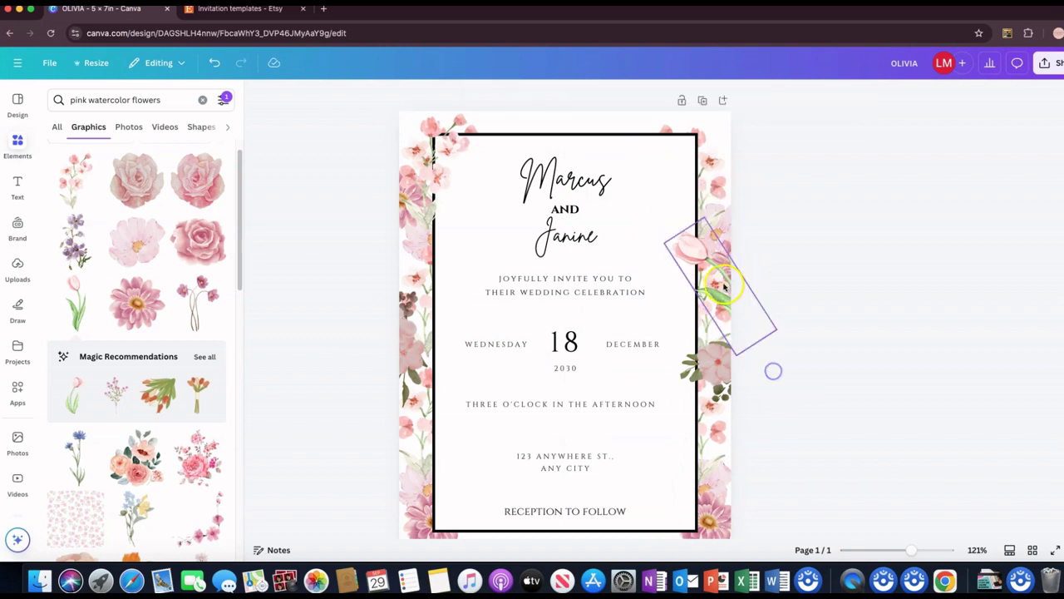
Step: Move the tilted tulip down to the lower right edge, adjust its rotation, and place a copy on the left edge above the middle
left_click_drag(731, 299, 743, 444)
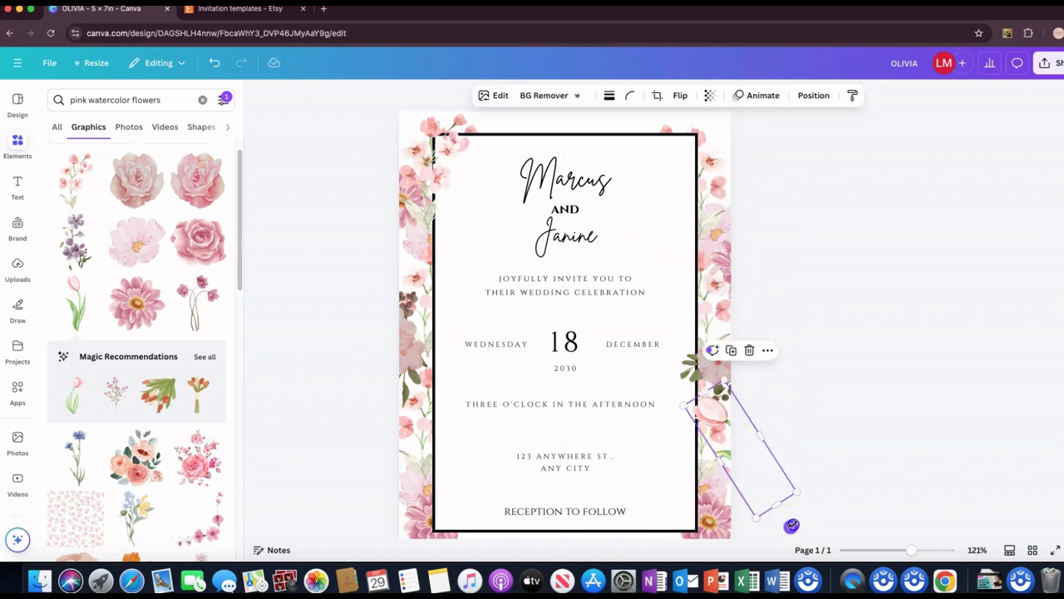
left_click_drag(790, 522, 758, 521)
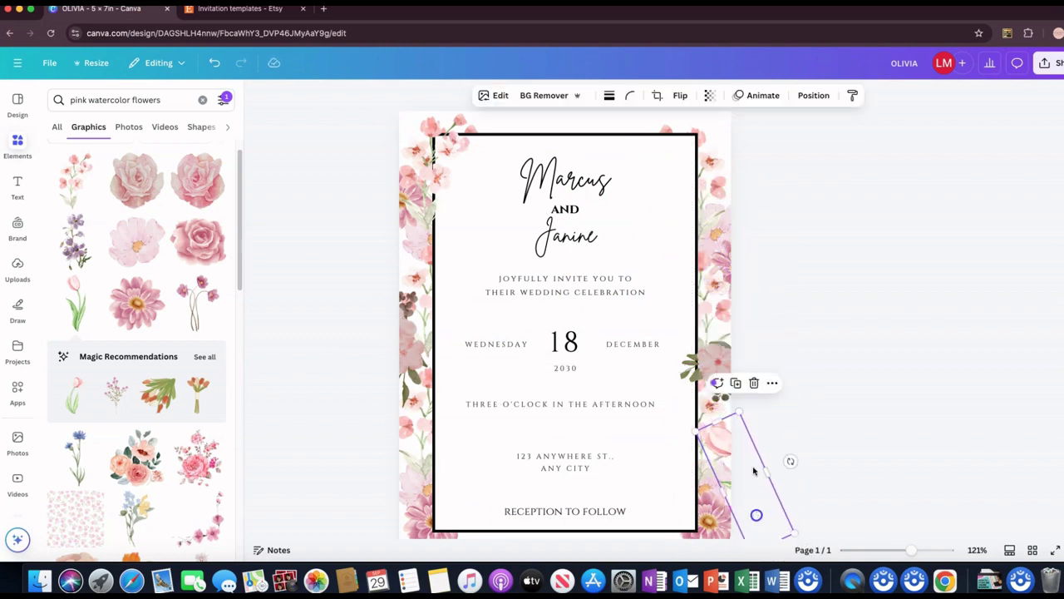
left_click_drag(753, 471, 340, 402)
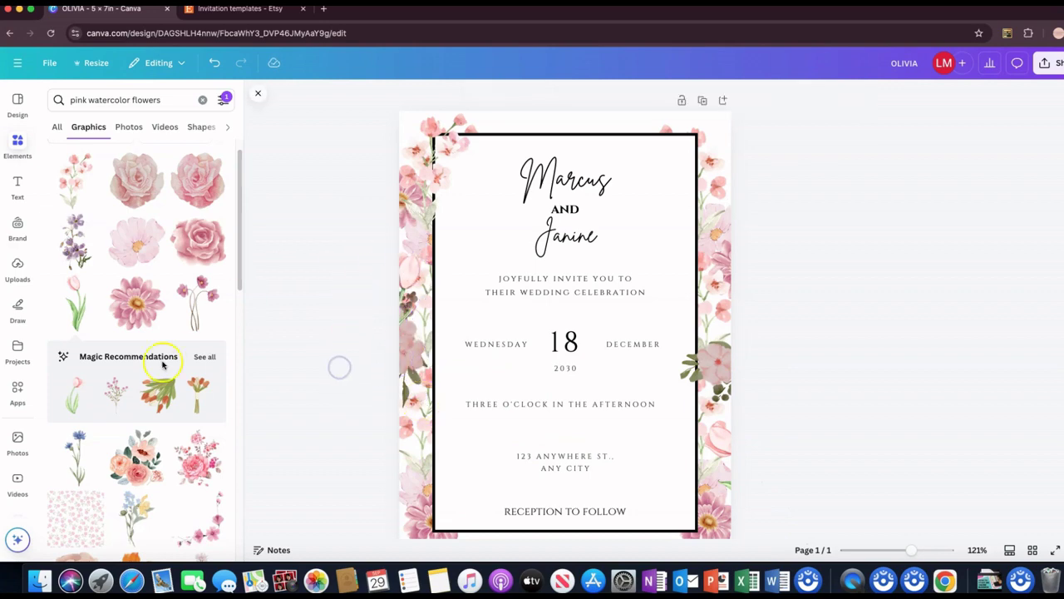
Step: Try the dark pink bud branch in the upper-right corner at about 1.49 × 2.29 in, rotated -46.6° and moved backward
scroll(163, 364, "down", 10)
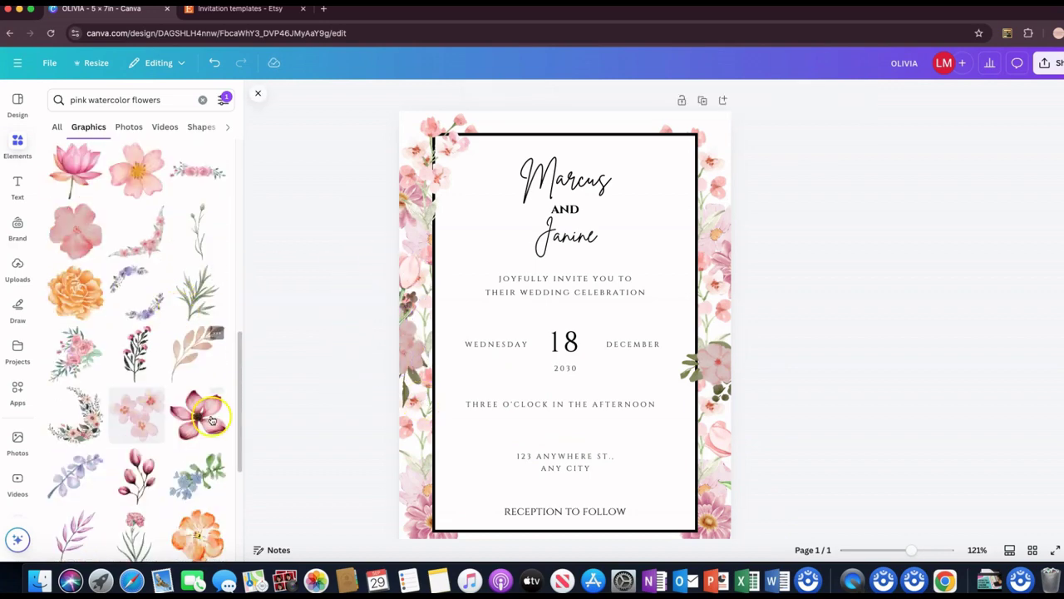
left_click(141, 470)
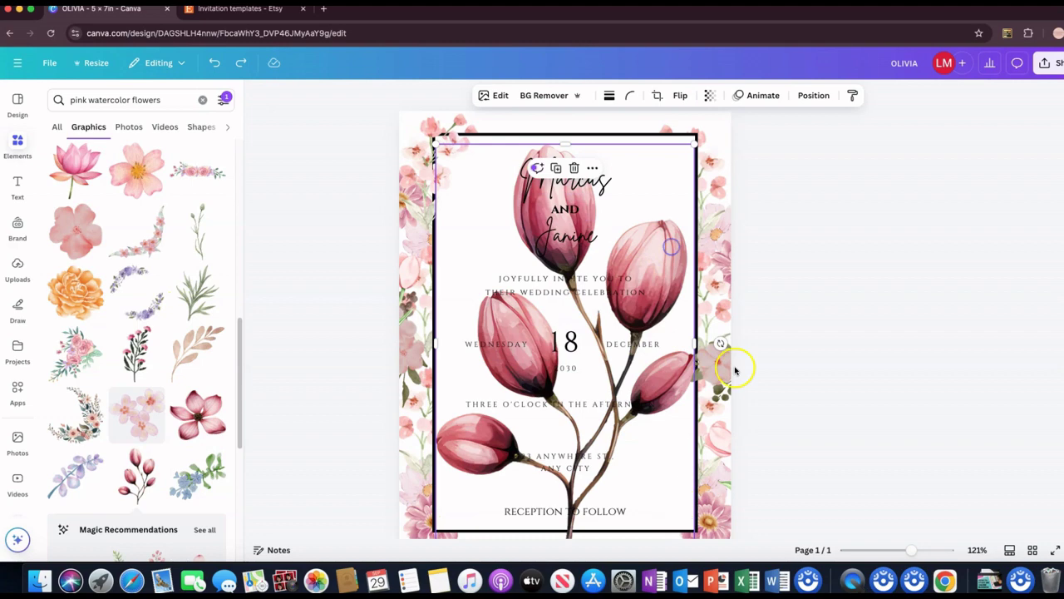
left_click_drag(735, 370, 677, 211)
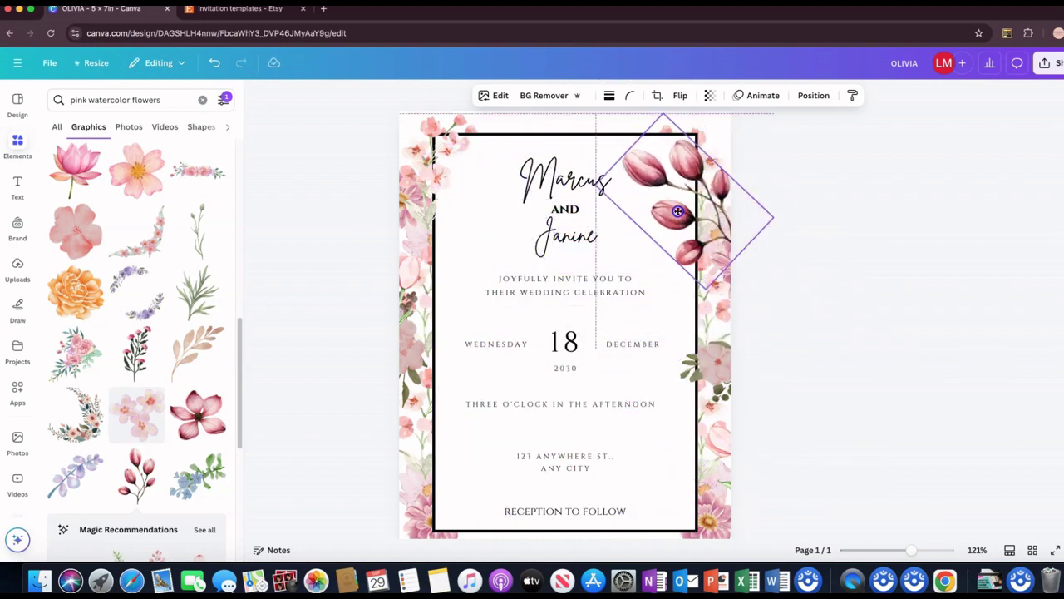
left_click(813, 95)
left_click(184, 159)
left_click_drag(649, 176, 655, 168)
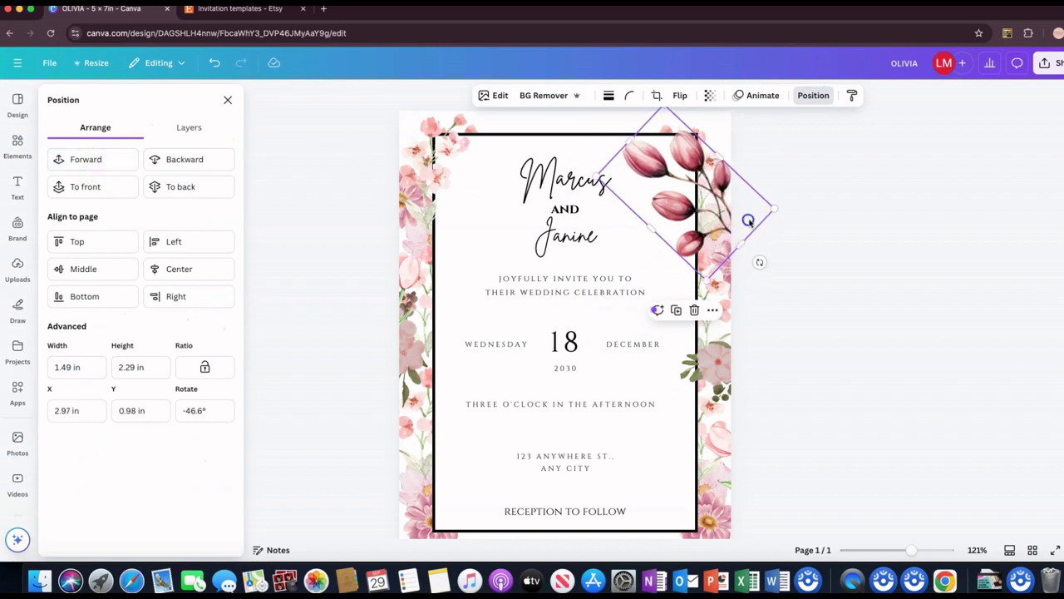
left_click(319, 154)
Step: Search the graphics for "pink watercolor flowers" again without the free filter
left_click(17, 145)
left_click(213, 159)
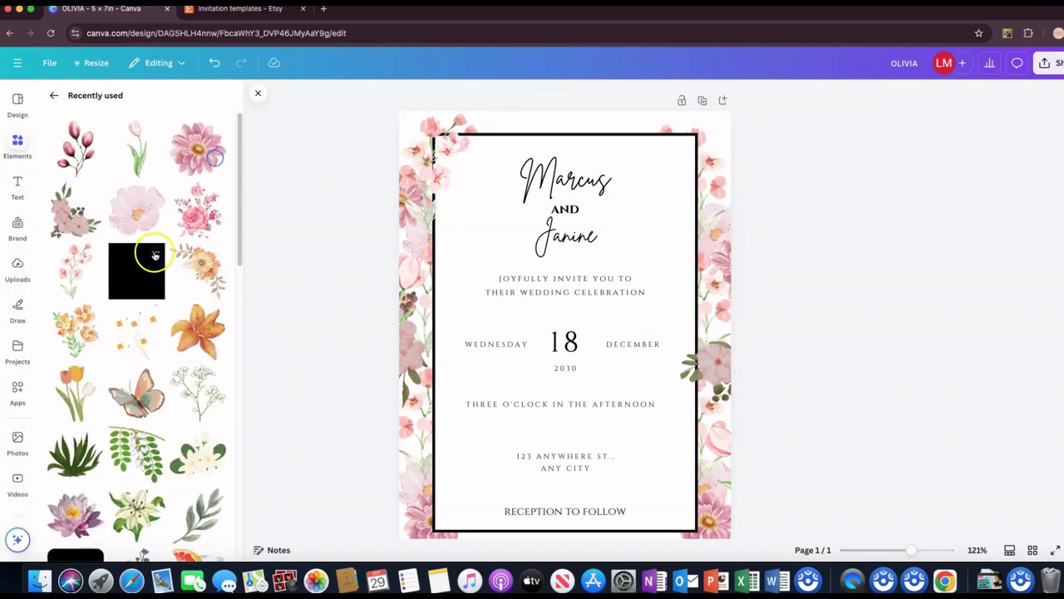
left_click(17, 142)
left_click(101, 99)
left_click(88, 150)
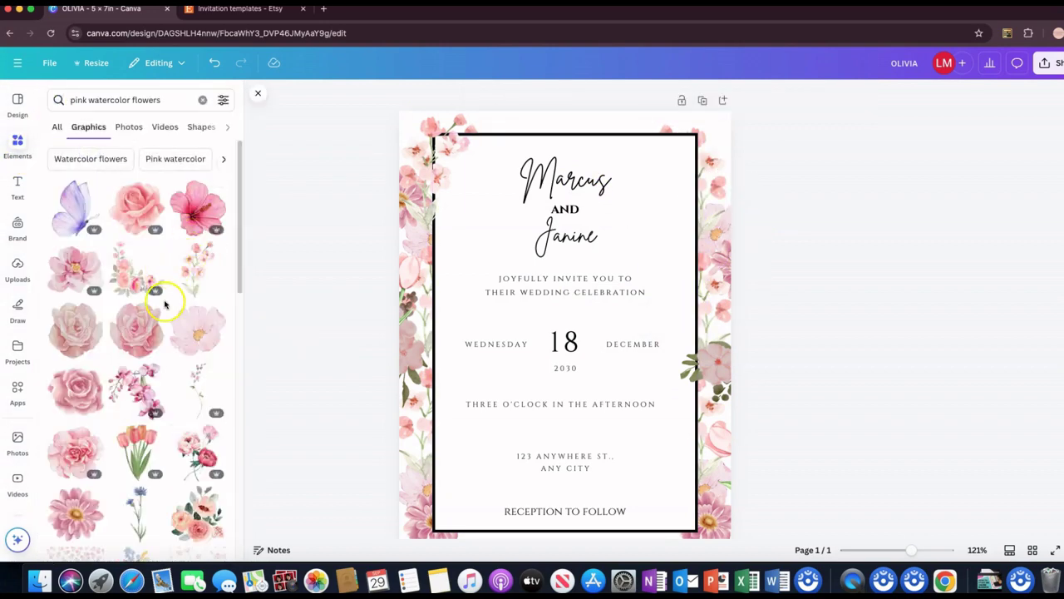
Step: Try adding the dusty pink flower cluster again in the middle of the invitation
scroll(165, 293, "down", 2)
scroll(165, 293, "down", 5)
left_click(199, 322)
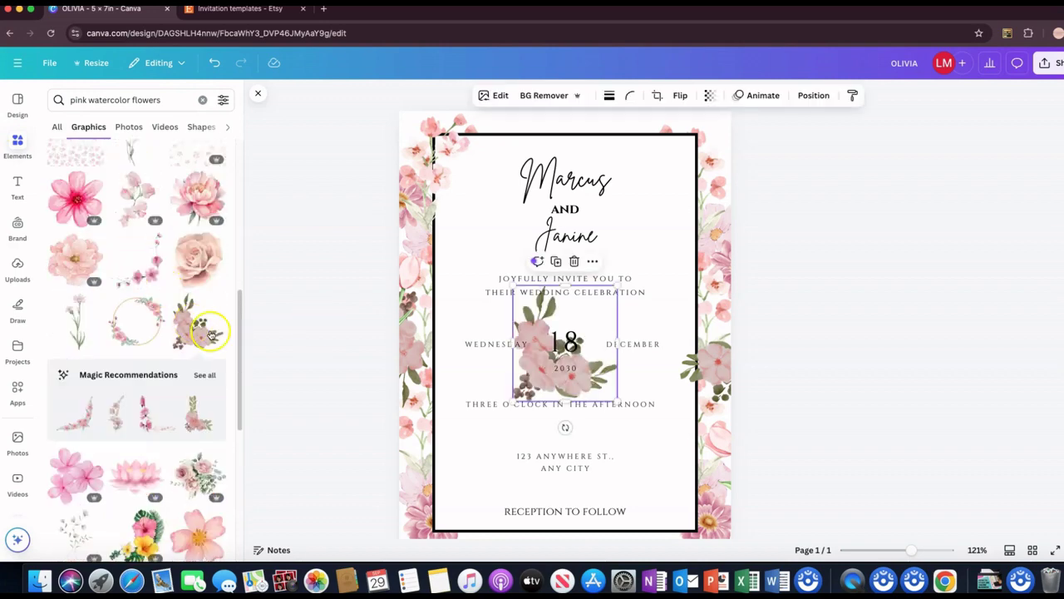
scroll(204, 324, "down", 2)
key("Delete")
Step: Add the premium pink rose bouquet with greenery, shrink it, and place it over the invitation's upper-right corner
left_click(200, 381)
left_click_drag(702, 462, 574, 361)
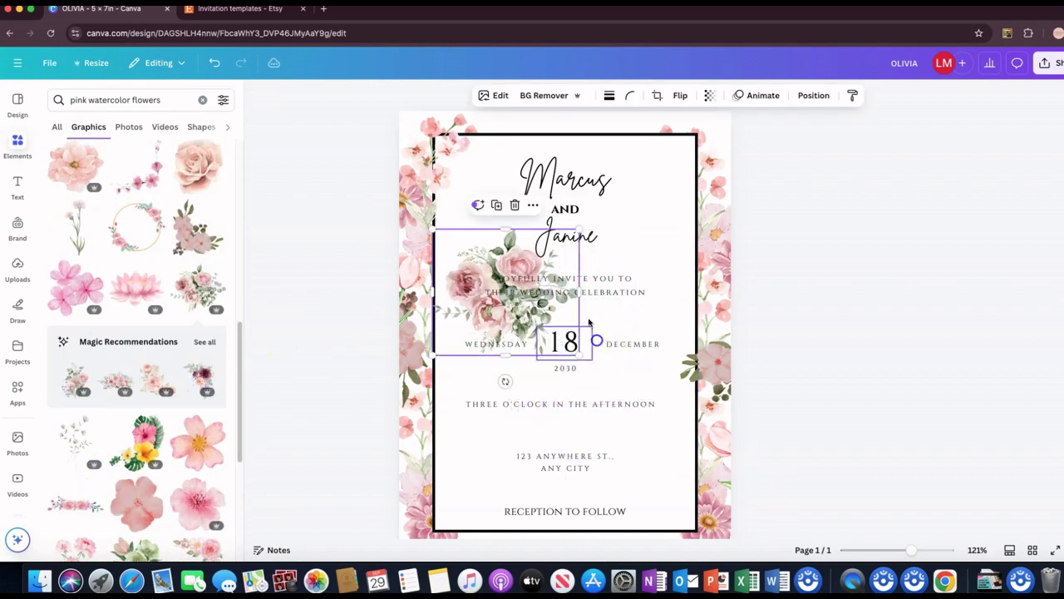
left_click_drag(486, 246, 695, 130)
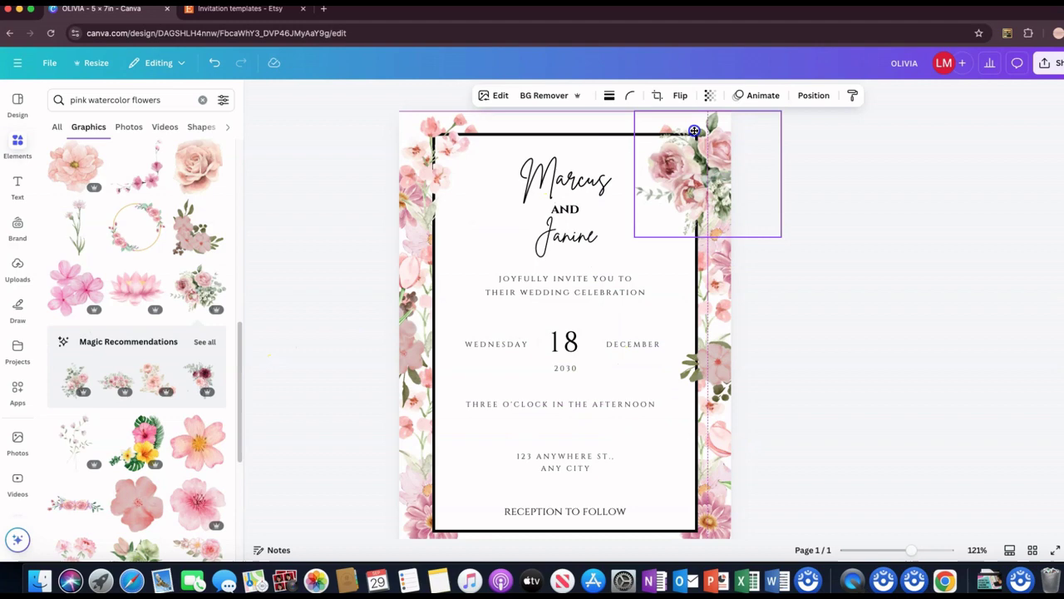
left_click(785, 280)
Step: Search the graphics for "pink butterfly" and filter the results to free items
double_click(147, 100)
type("but")
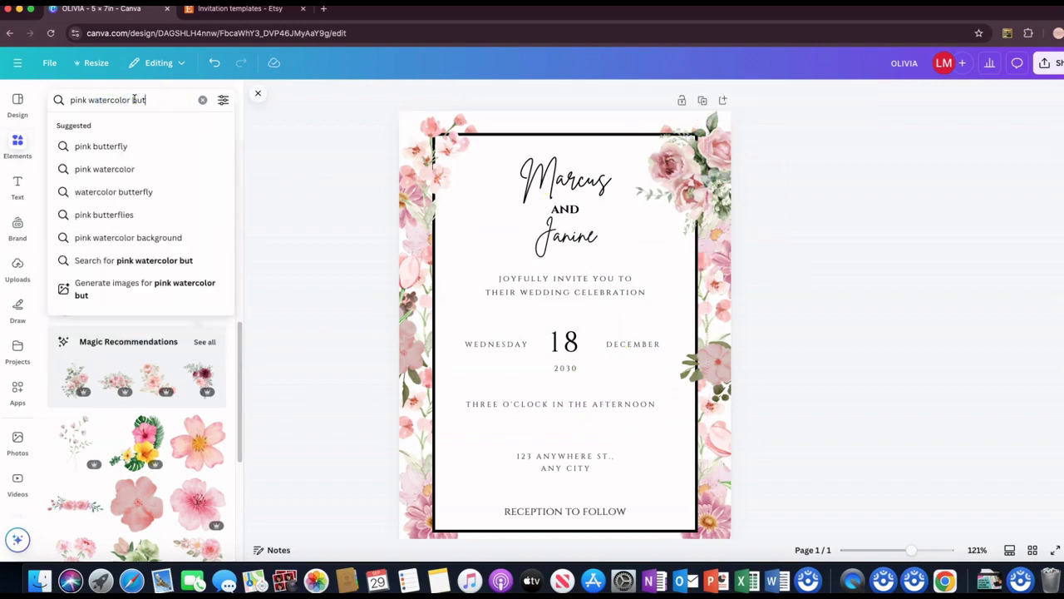
type("terfly")
key("Return")
left_click(223, 99)
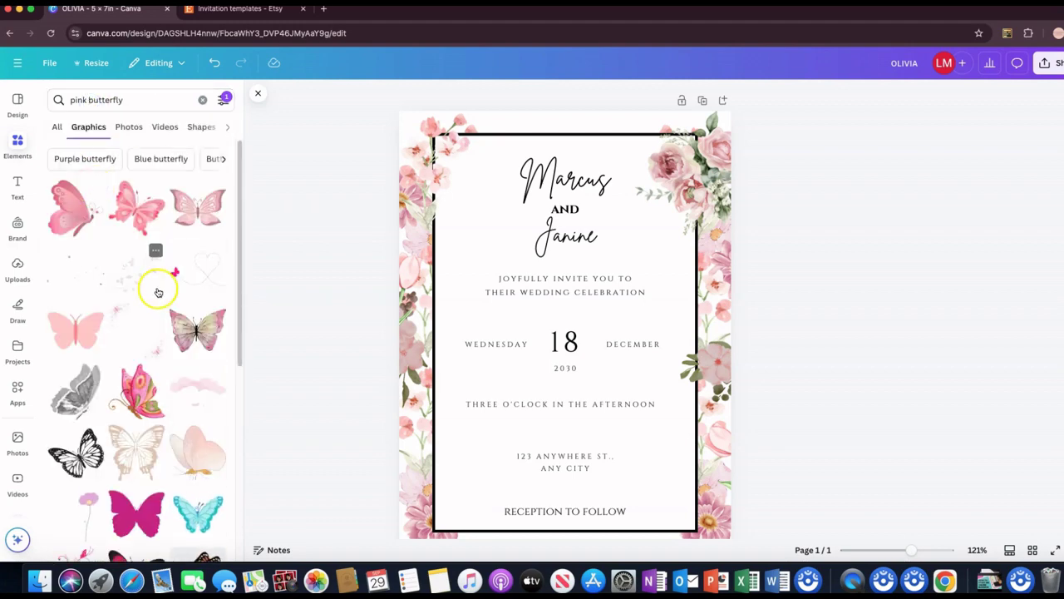
Step: Try a small side-view pink butterfly inside the frame's lower left and an open-winged pastel one beside the names
left_click(151, 291)
left_click_drag(695, 187, 457, 378)
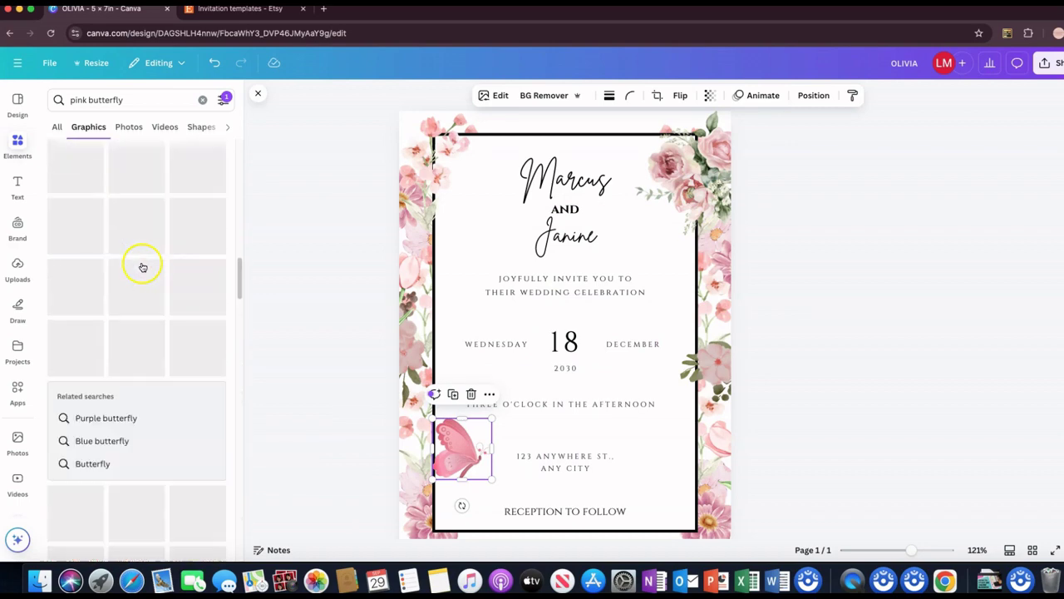
scroll(143, 266, "up", 10)
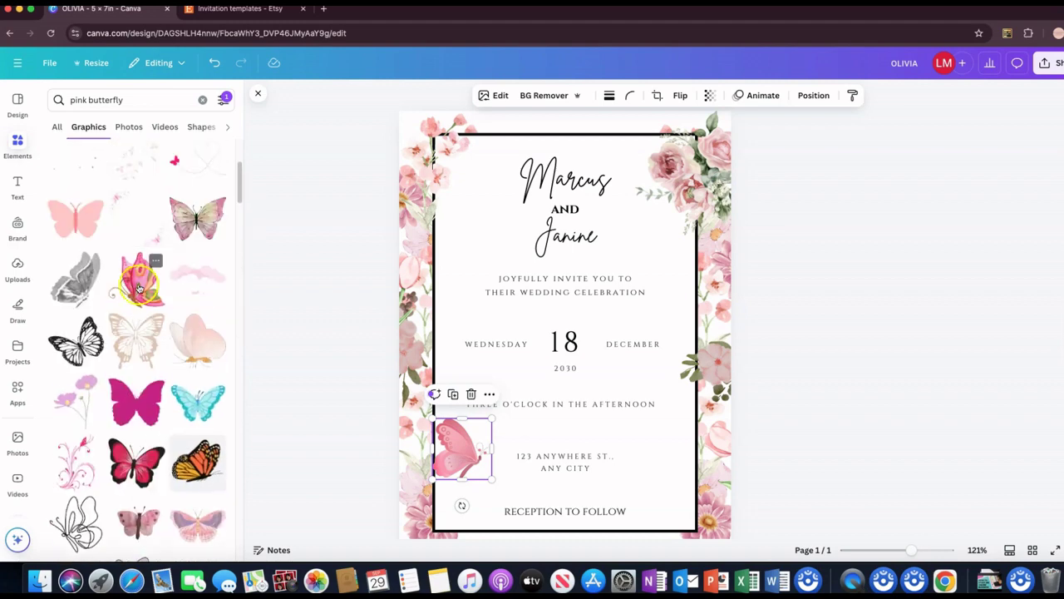
left_click_drag(138, 286, 476, 247)
scroll(172, 305, "up", 3)
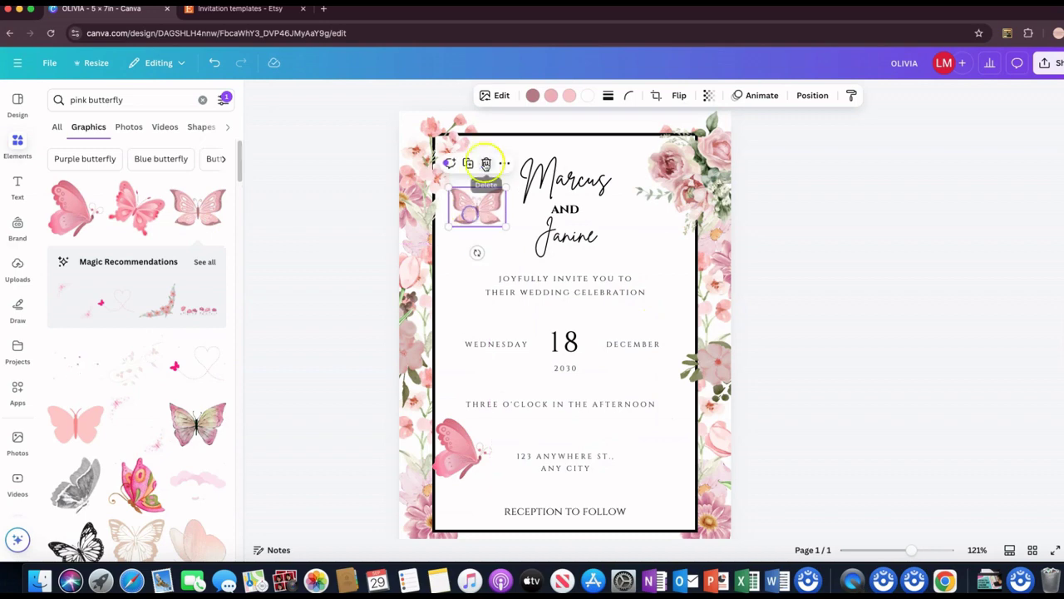
left_click(487, 164)
Step: Check the open-winged butterfly's details and search the graphics for "pink pastel butterfly"
left_click(216, 190)
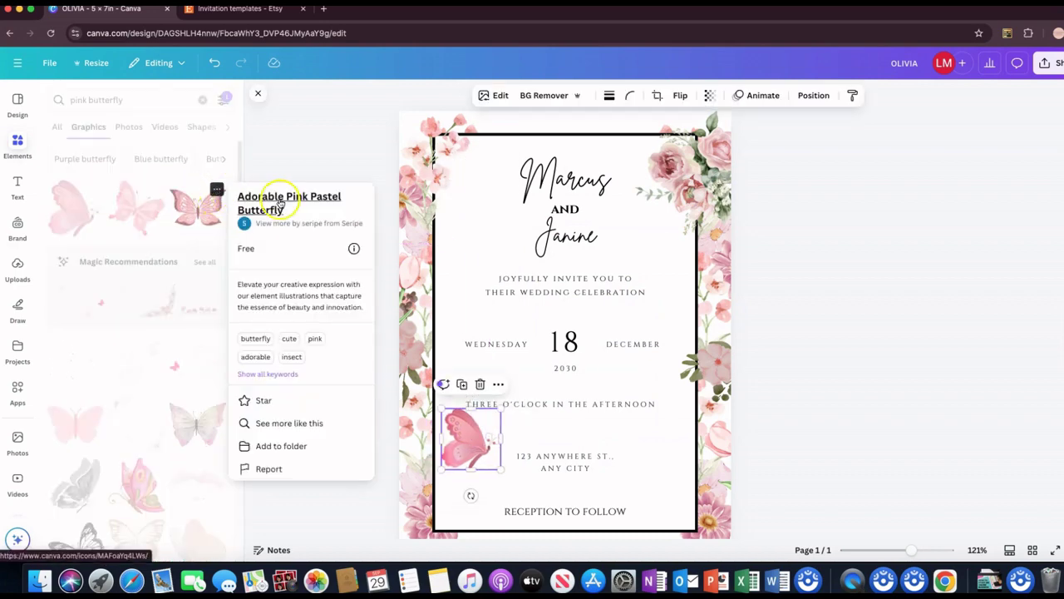
left_click(85, 99)
type("pastel")
key("Return")
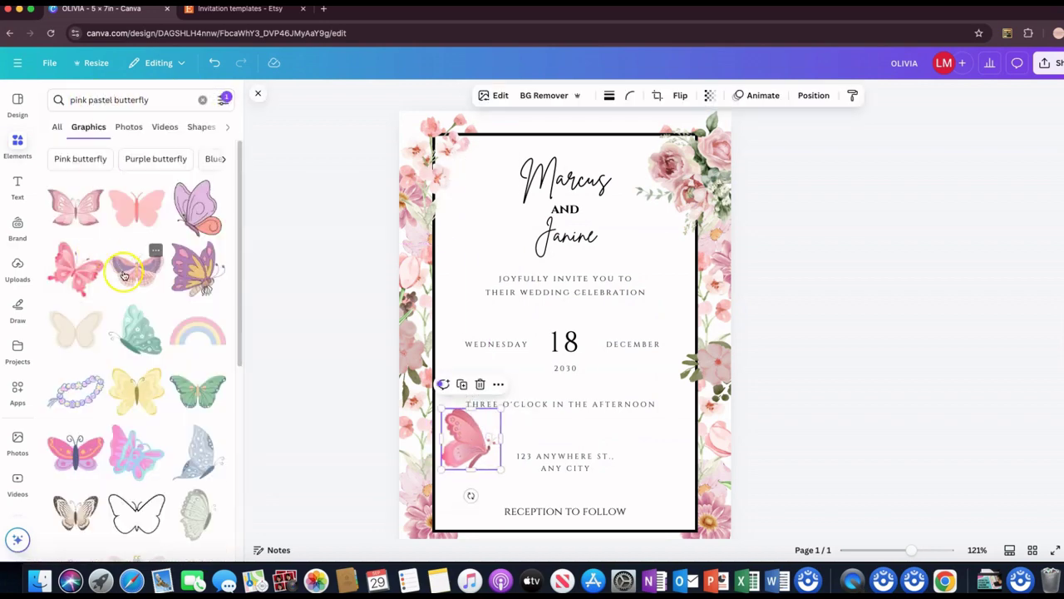
Step: Add the bright pink butterfly, flip it horizontally, shrink it beside the first name, and remove the side-view butterfly
scroll(126, 393, "down", 5)
left_click(76, 460)
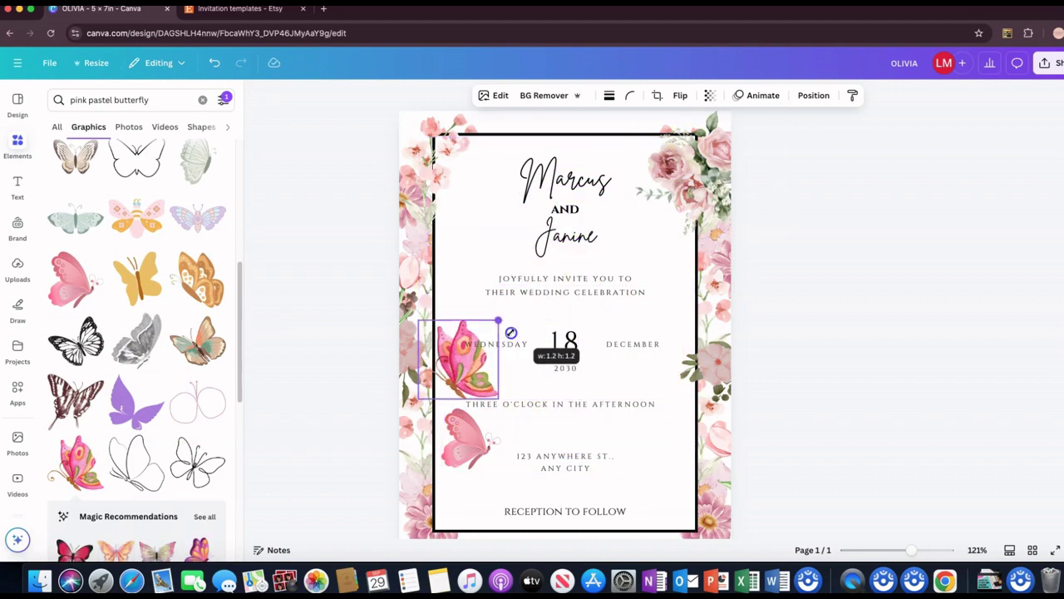
left_click(681, 95)
left_click(673, 126)
left_click_drag(456, 361, 502, 332)
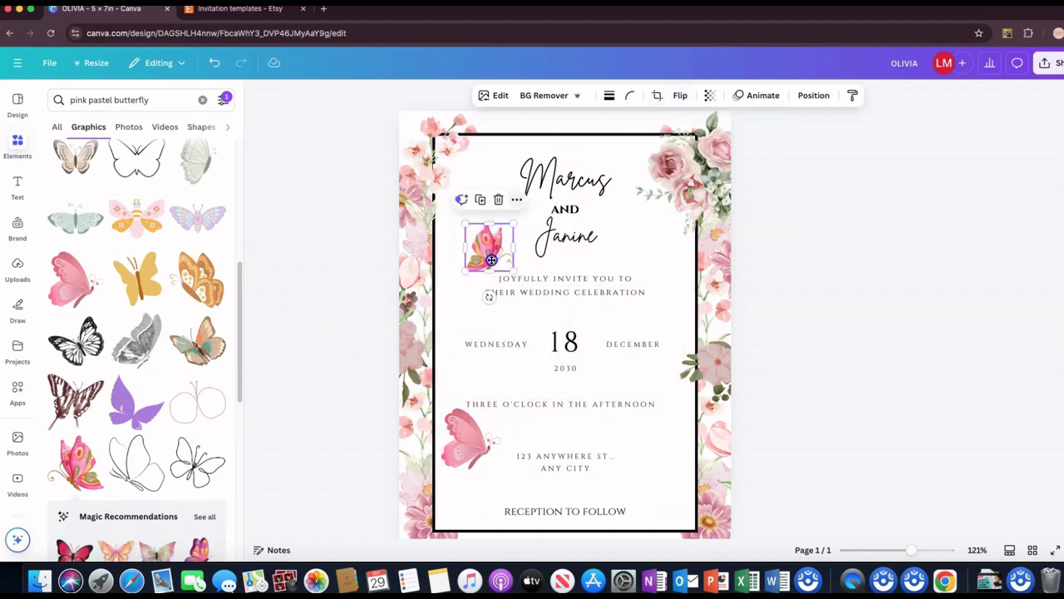
left_click_drag(464, 427, 484, 198)
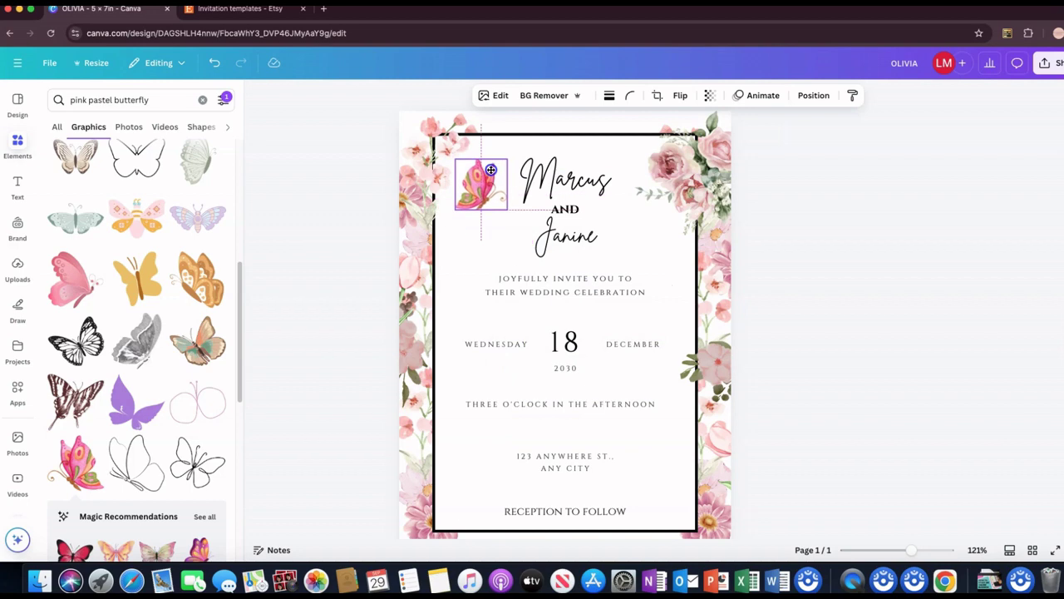
Step: Remove the pink butterfly beside the first name and search the elements for "pink watercolor butterfly"
left_click(759, 235)
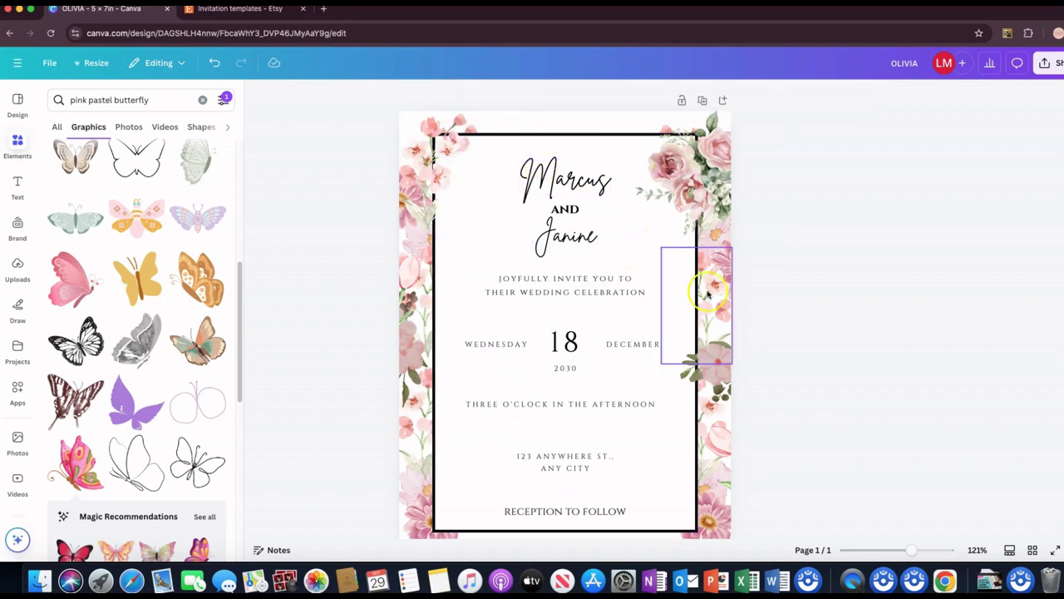
left_click(202, 99)
left_click(95, 170)
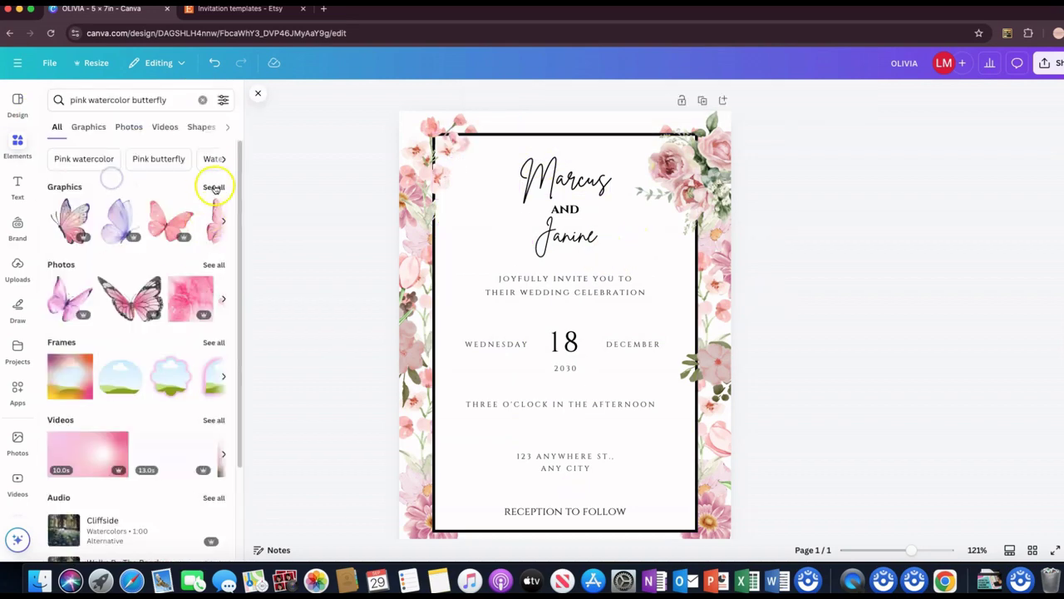
Step: Search the elements for "pink and green flower watercolor" and list all matching graphics
left_click(171, 99)
left_click_drag(167, 99, 88, 100)
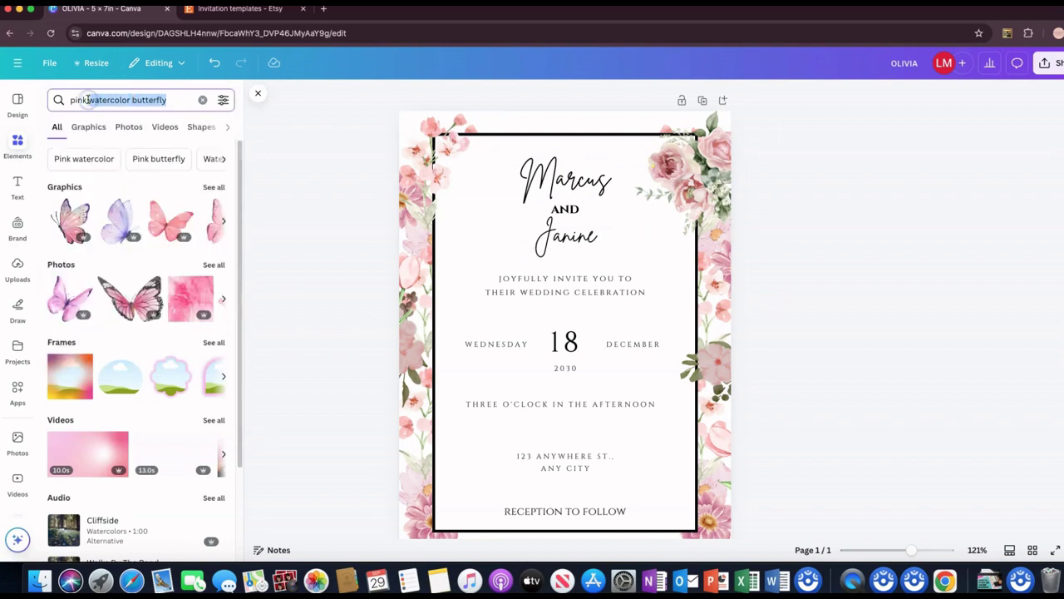
type("and g")
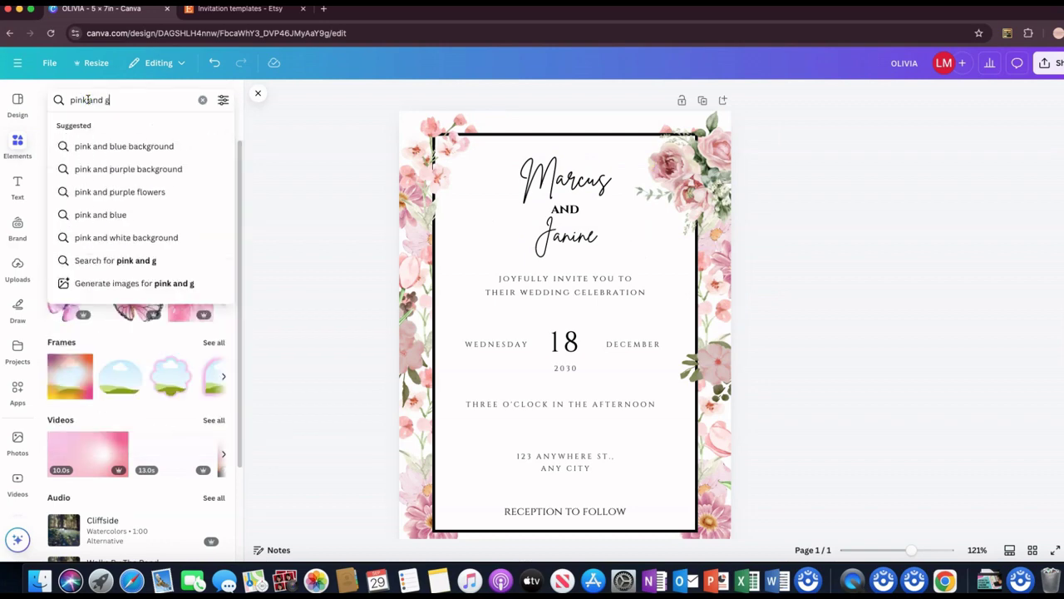
type("reen flower watercolor")
key("Return")
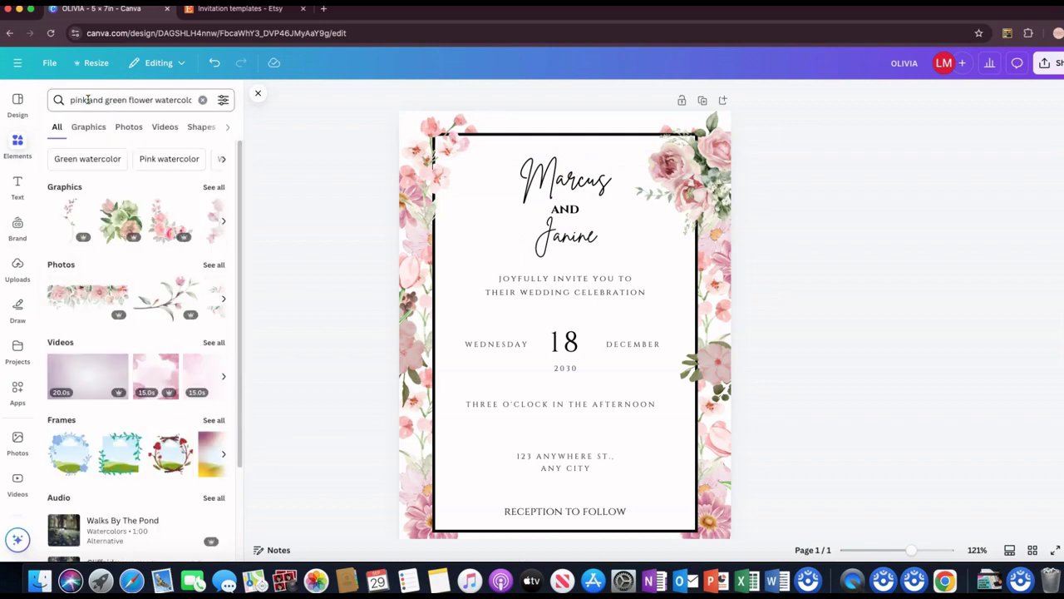
left_click(214, 187)
Step: Try a tall branch with pink buds over the invitation's upper left area
left_click(137, 266)
left_click_drag(562, 256, 507, 238)
left_click_drag(610, 514, 540, 383)
scroll(137, 333, "down", 3)
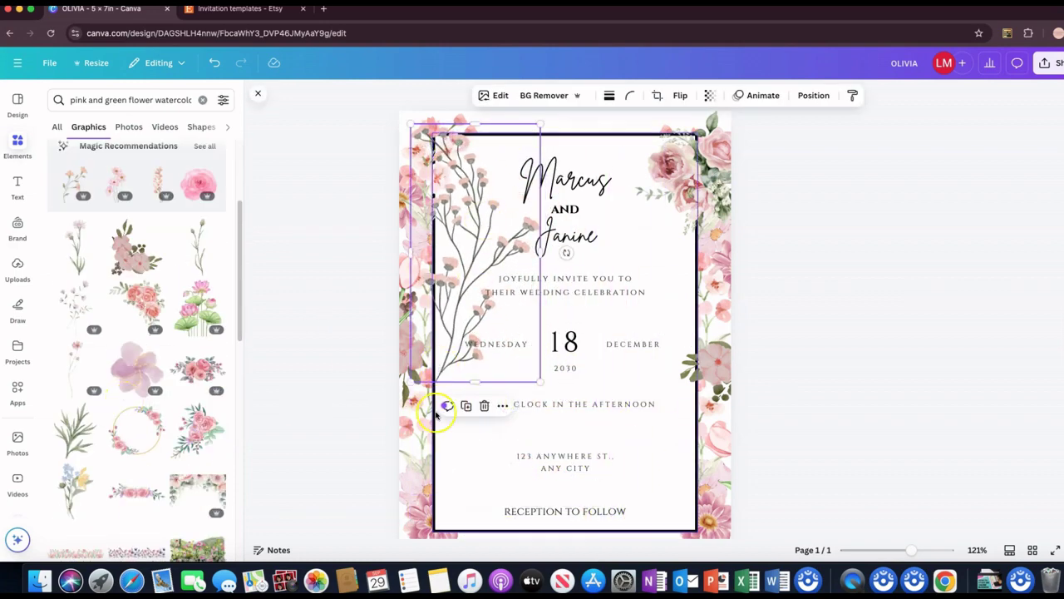
left_click(95, 296)
scroll(95, 297, "down", 2)
key("Delete")
scroll(137, 374, "down", 5)
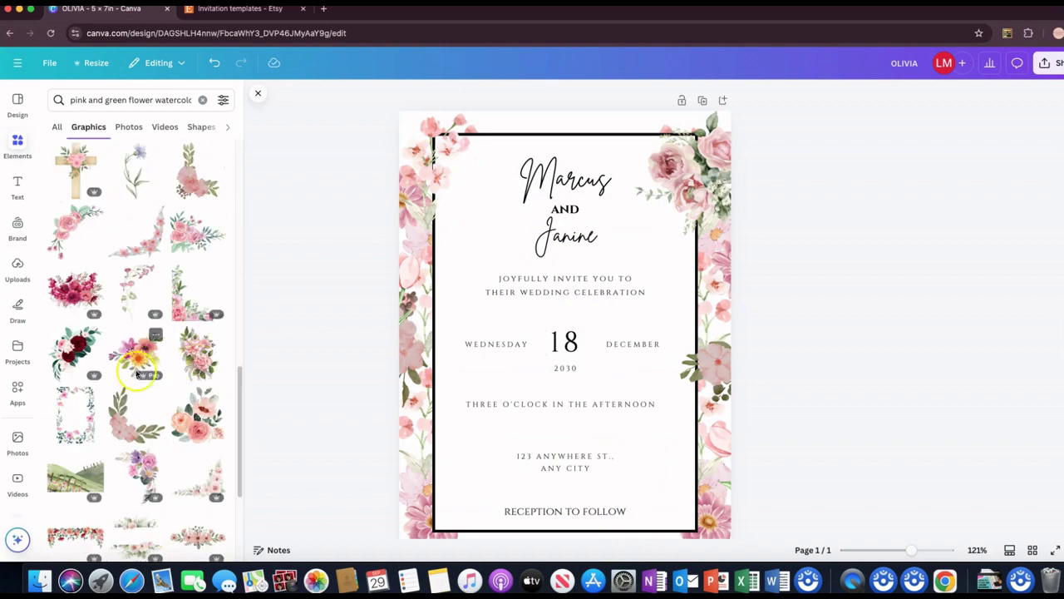
Step: Try other floral graphics from the "pink and green flower watercolor" results on the invitation
scroll(113, 367, "down", 3)
left_click(129, 353)
scroll(109, 297, "down", 3)
key("Delete")
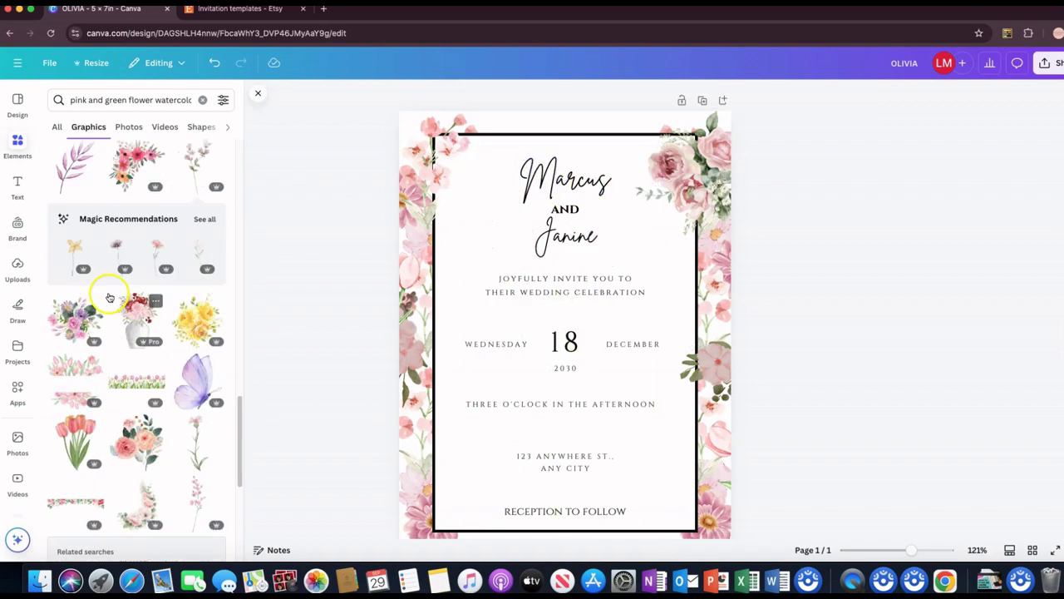
left_click(195, 500)
scroll(135, 333, "up", 3)
key("Delete")
Step: Search the graphics for "pink babys breath"
left_click(187, 100)
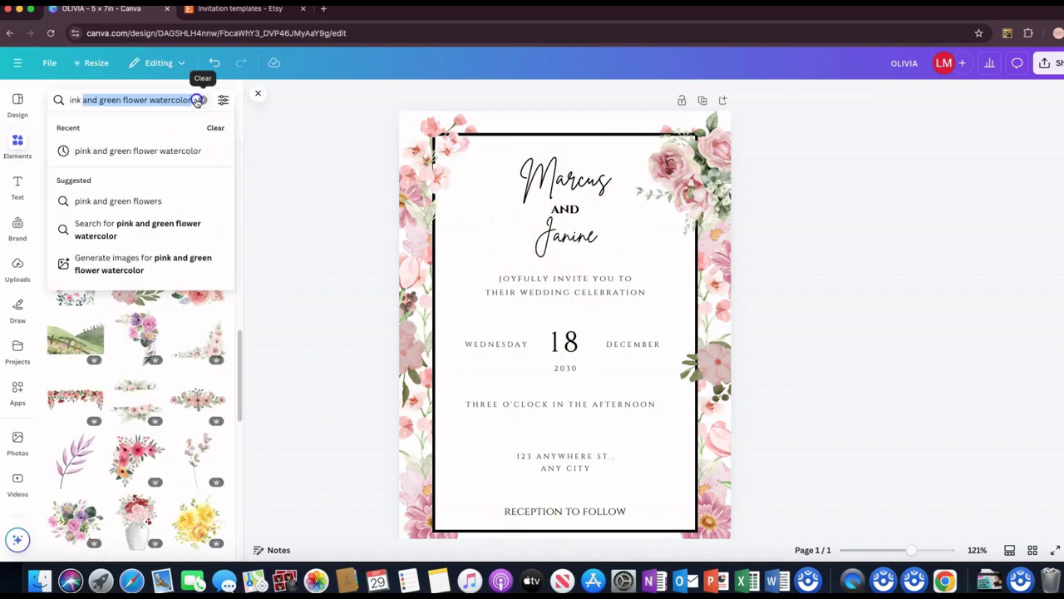
type("pink babys breath")
key("Return")
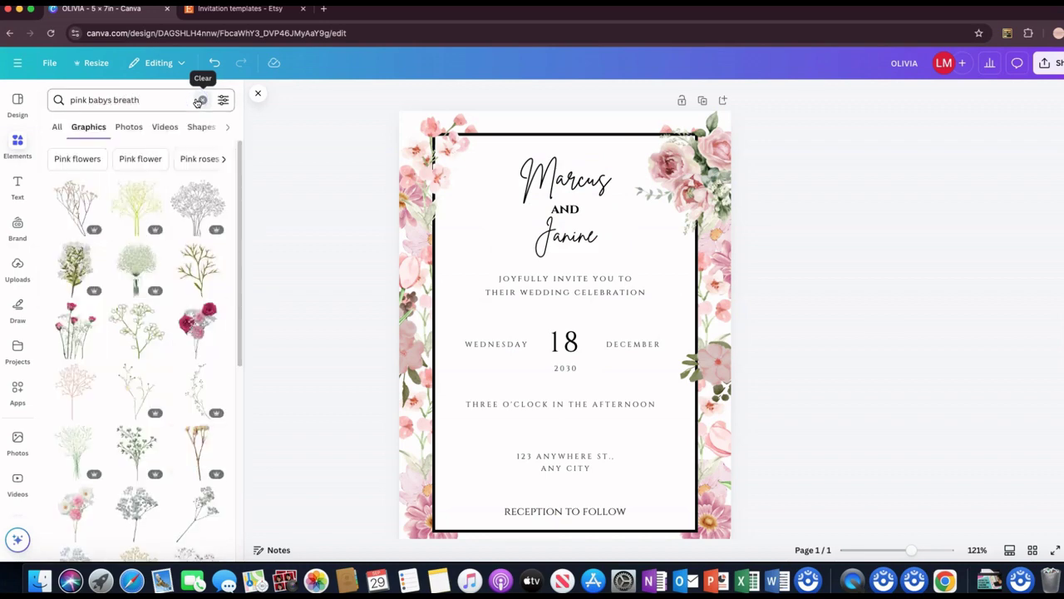
Step: Try baby's breath graphics on the page, including the full white-flowered bush
scroll(150, 353, "down", 3)
left_click(142, 357)
scroll(142, 356, "down", 3)
left_click(574, 169)
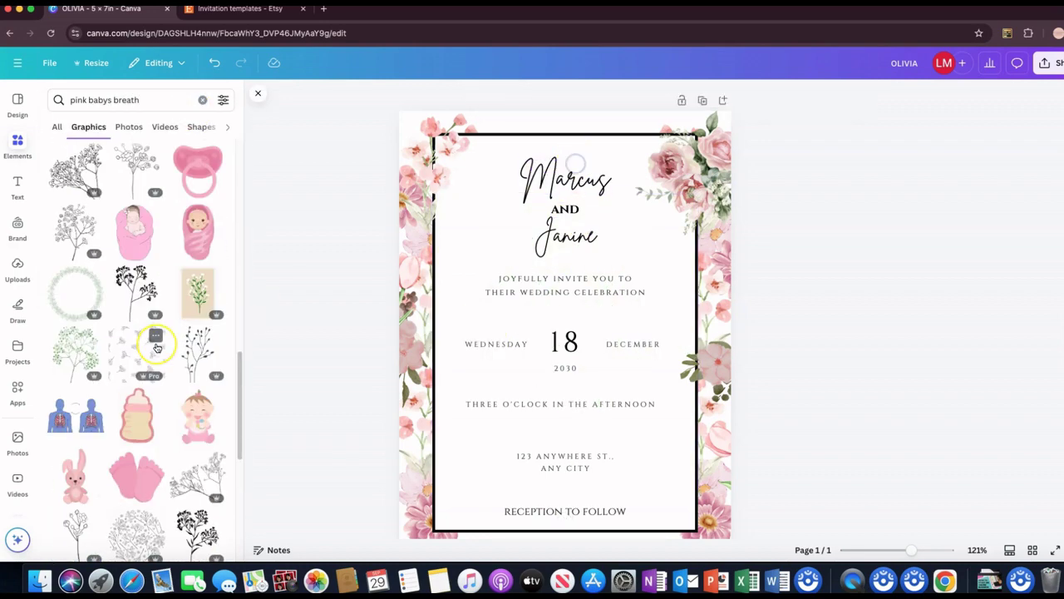
scroll(158, 347, "up", 10)
left_click(157, 348)
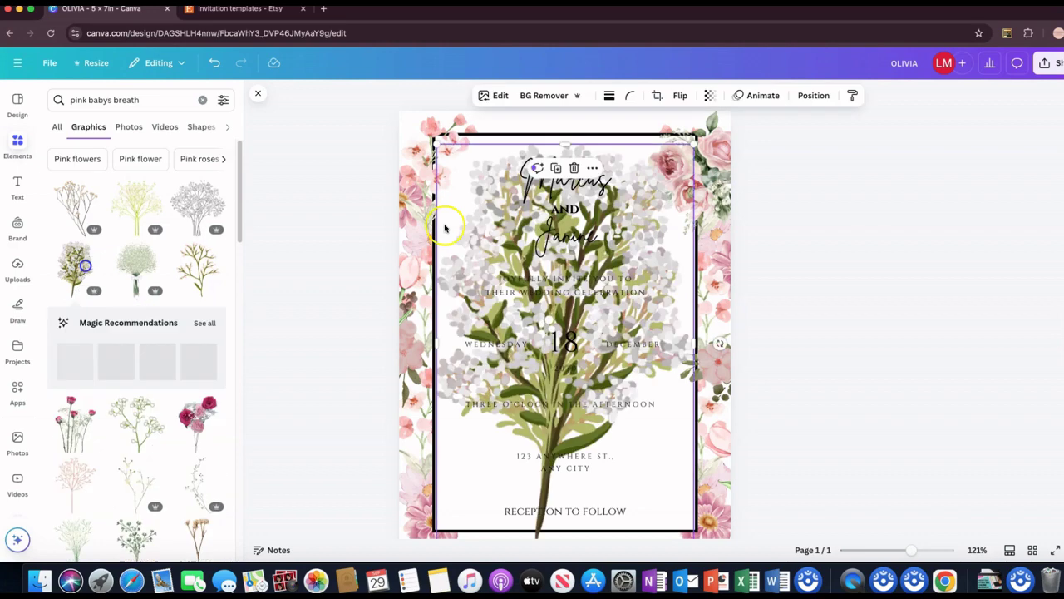
key("ctrl+z")
Step: Place copies of the outlined baby's breath sprig along the top border behind the frame, sized 1.9 in and rotated to -23.2°
left_click_drag(154, 356, 446, 84)
left_click(813, 94)
left_click_drag(453, 200, 675, 204)
left_click_drag(730, 164, 715, 153)
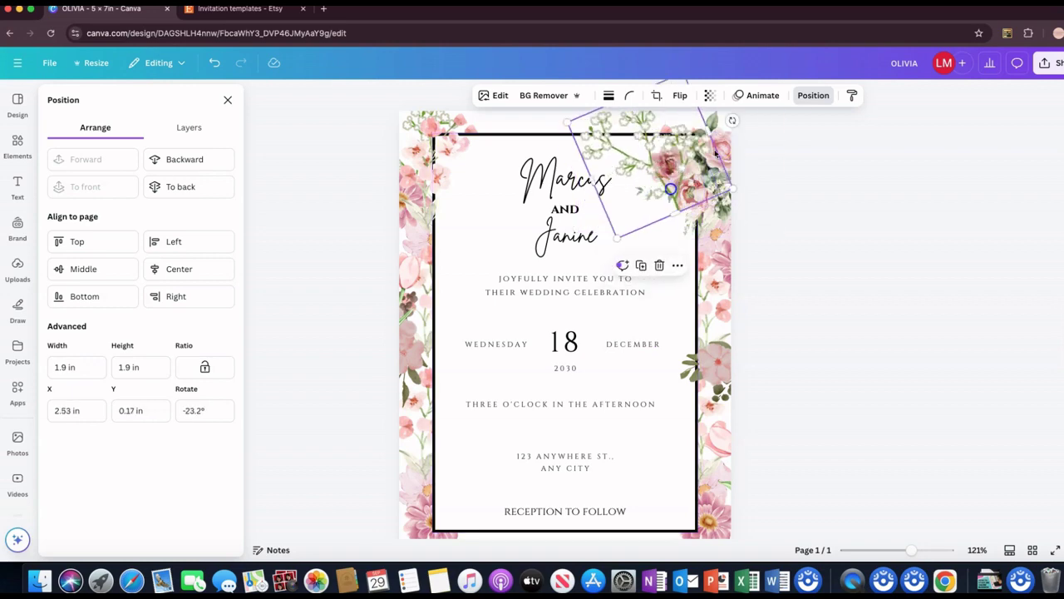
left_click_drag(638, 185, 491, 200)
Step: Search the elements for "pink pastel flowers" and filter the results to free graphics
left_click(22, 158)
left_click(202, 100)
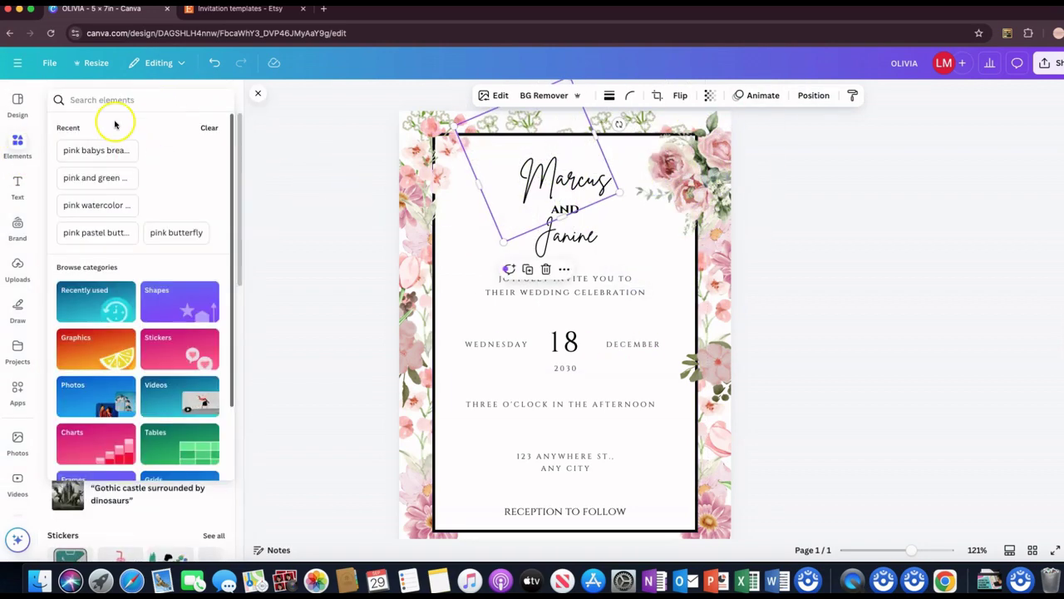
type("pink pastel flowers")
key("Return")
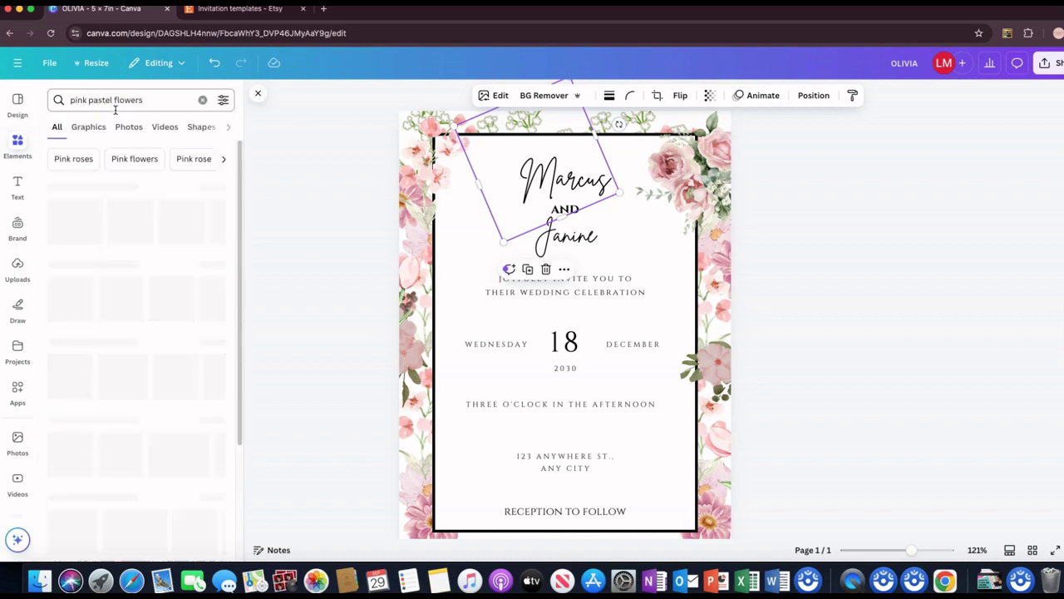
left_click(223, 100)
left_click(64, 359)
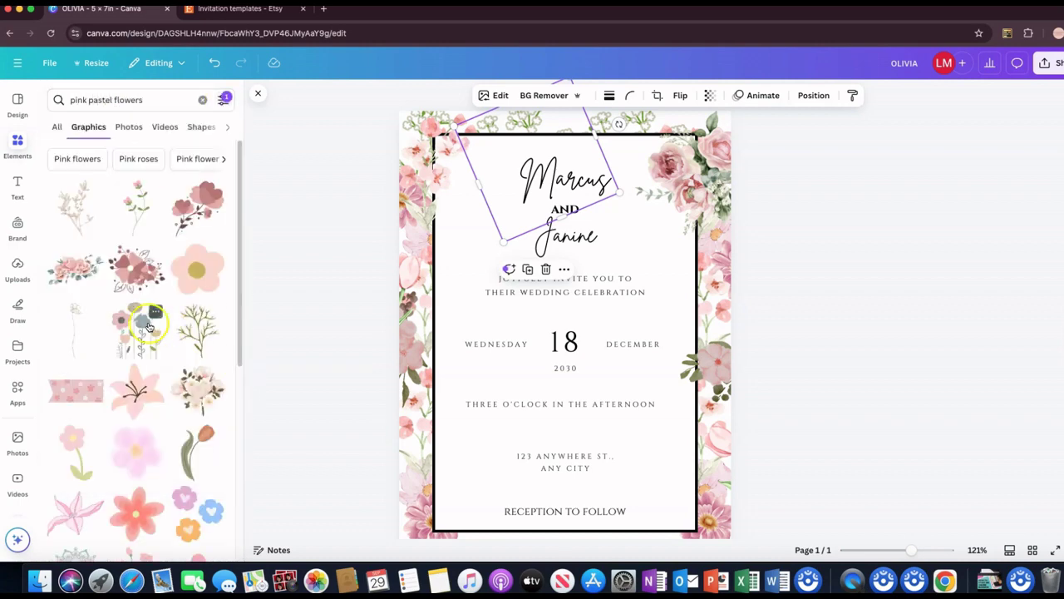
Step: Add the branching green stem with pink buds at 2 × 2.6 in and move it into the page's lower left corner
left_click(205, 336)
left_click_drag(599, 404, 441, 495)
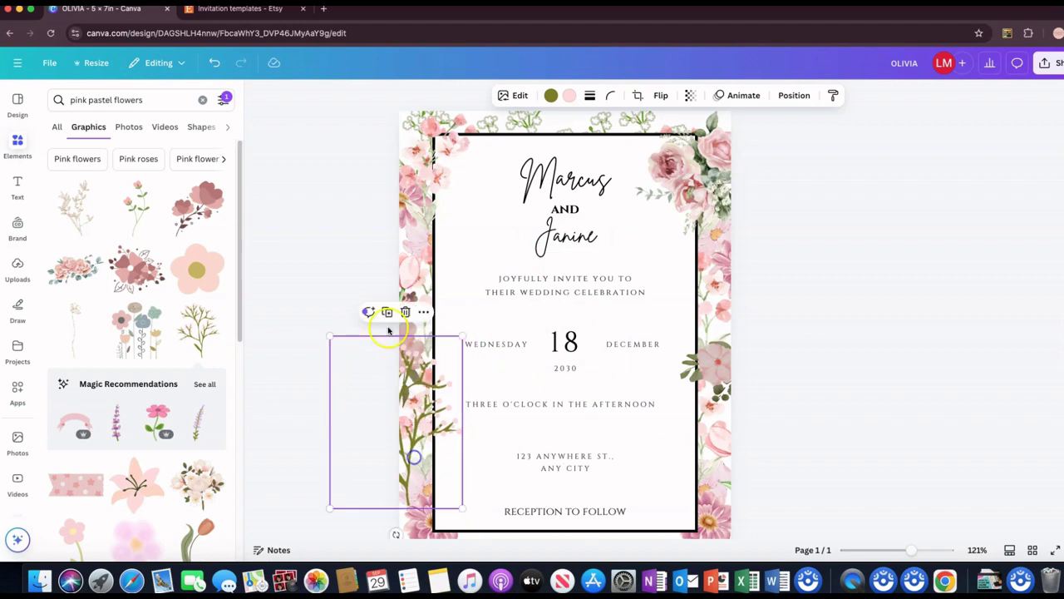
left_click_drag(408, 438, 711, 315)
left_click(794, 95)
key("super+z")
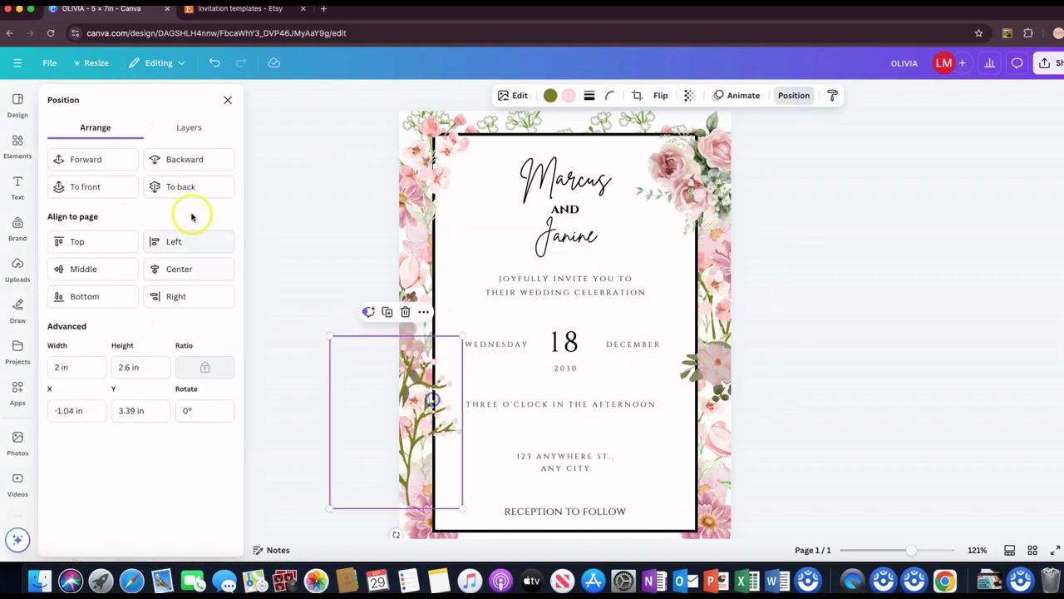
left_click_drag(355, 391, 380, 523)
left_click(335, 402)
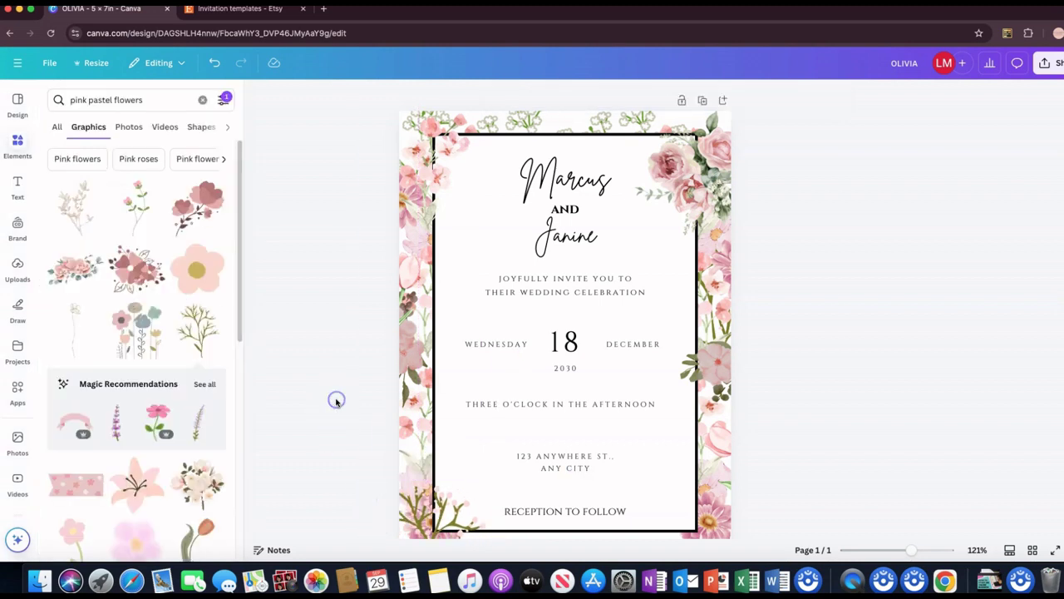
Step: Fine-tune the budded stem's position in the lower left corner and rotate the blossom sprig above it to about 17°
left_click_drag(453, 519, 480, 528)
left_click(378, 399)
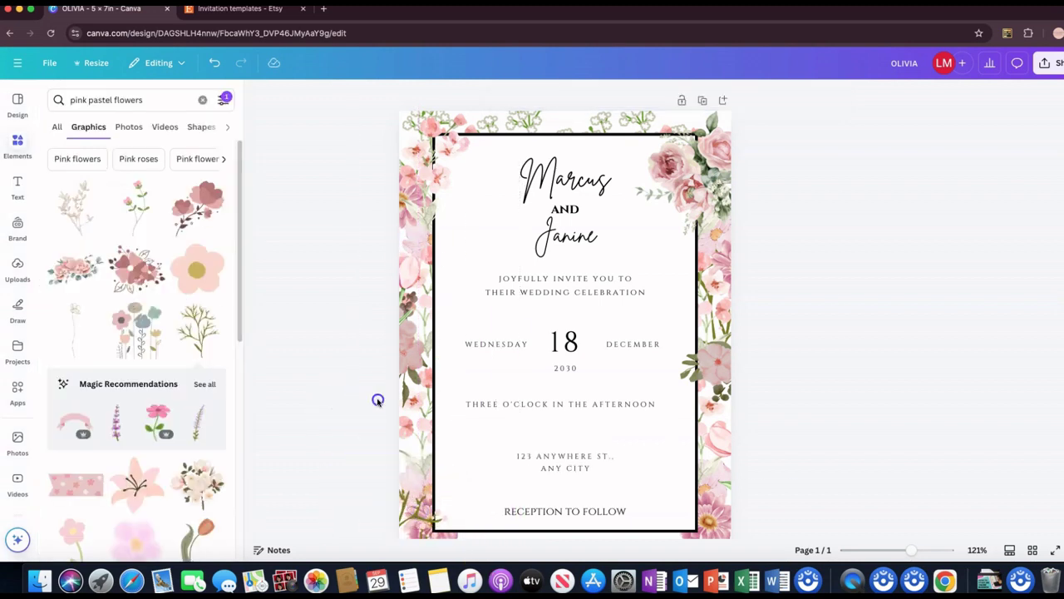
left_click_drag(418, 513, 422, 518)
left_click_drag(425, 517, 424, 516)
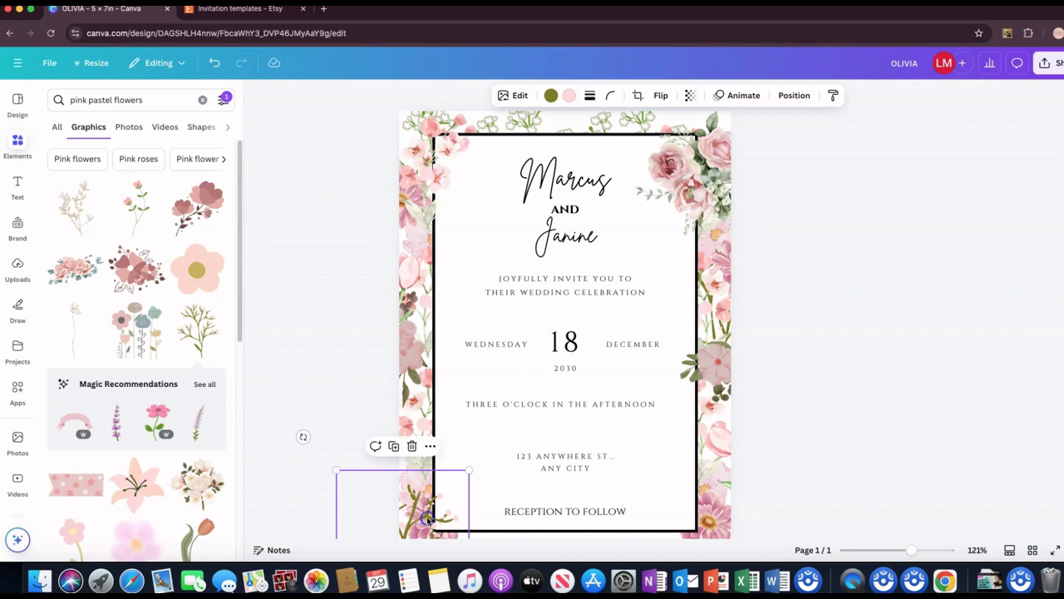
left_click_drag(411, 466, 399, 499)
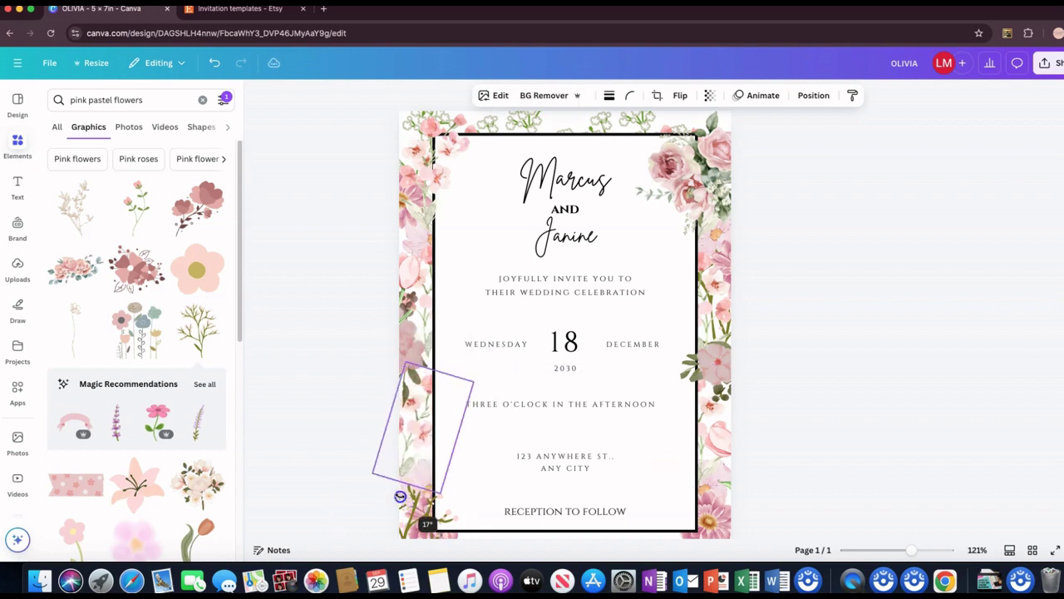
left_click(301, 366)
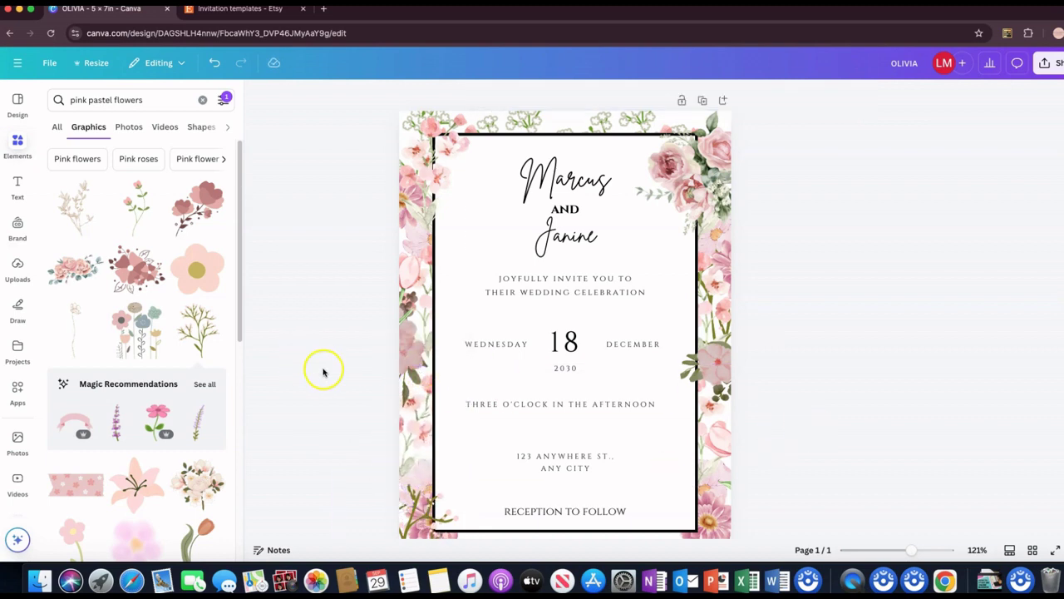
Step: Fill the bottom border with a blossom sprig rotated to 63.8° and a duplicate of the rose bouquet, both sent to the back
left_click_drag(324, 372, 605, 473)
left_click(812, 95)
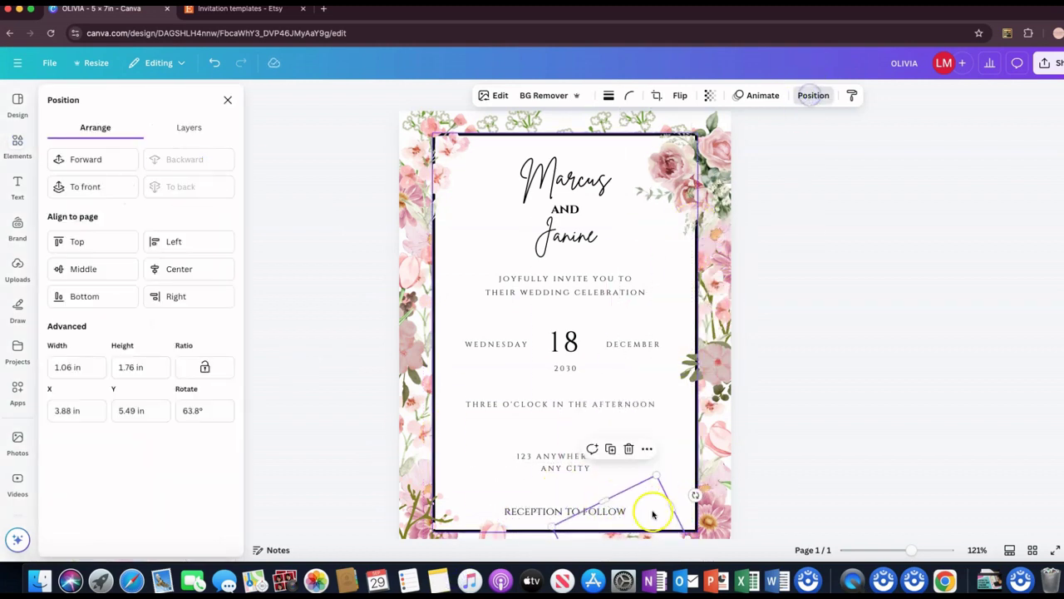
left_click(661, 223)
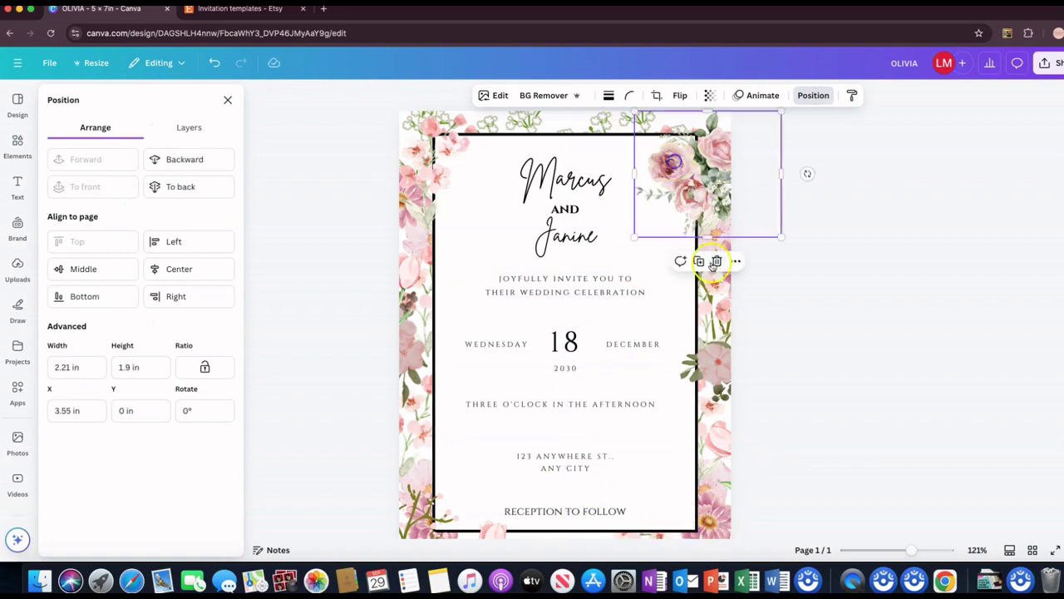
left_click(699, 261)
left_click(191, 186)
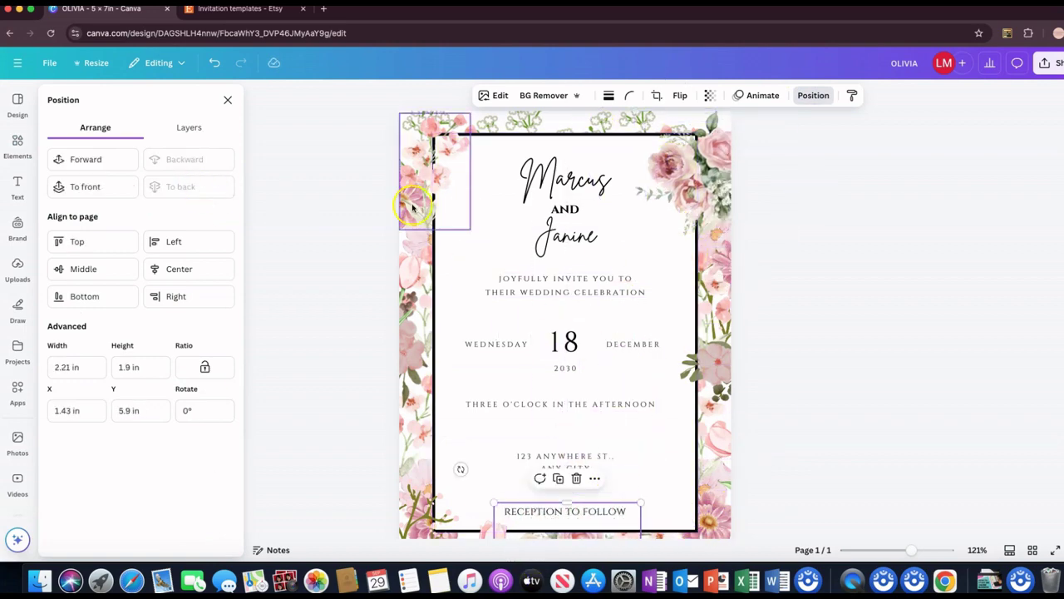
Step: Fill the left part of the bottom border with more flower copies, including a tulip rotated to 36.7°
left_click_drag(413, 208, 480, 532)
left_click(221, 188)
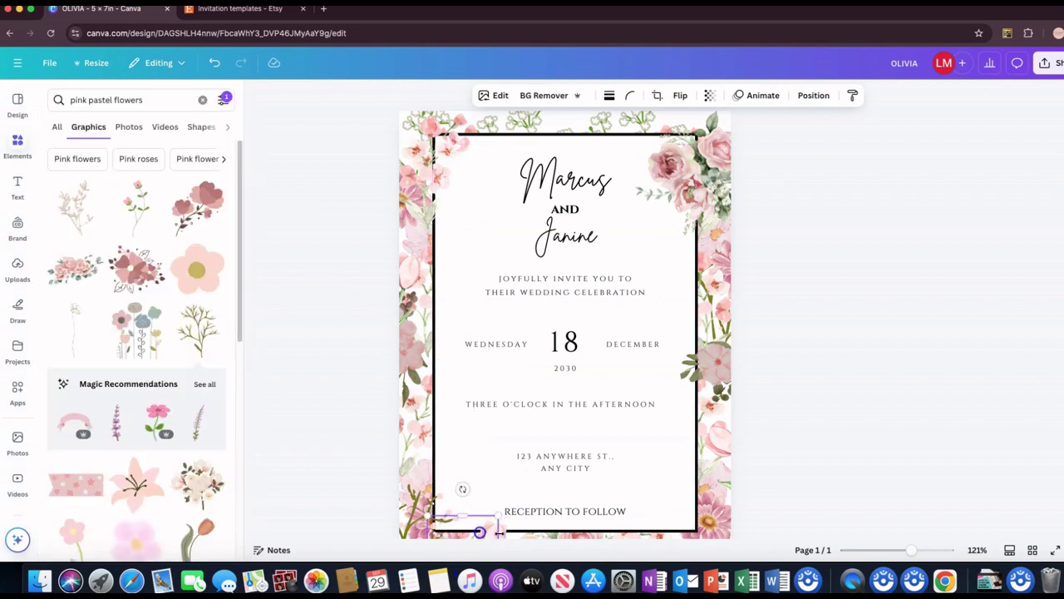
left_click(814, 95)
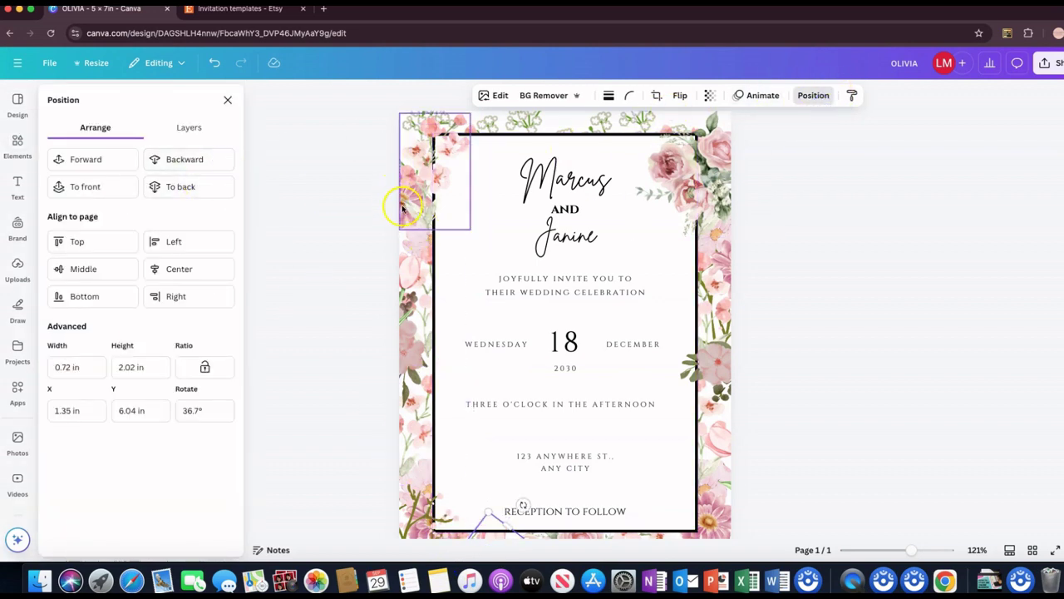
Step: Place a tulip copy rotated to 74.8° along the top border and adjust its layer order among the sprigs and frame
left_click_drag(481, 525, 545, 134)
left_click(680, 94)
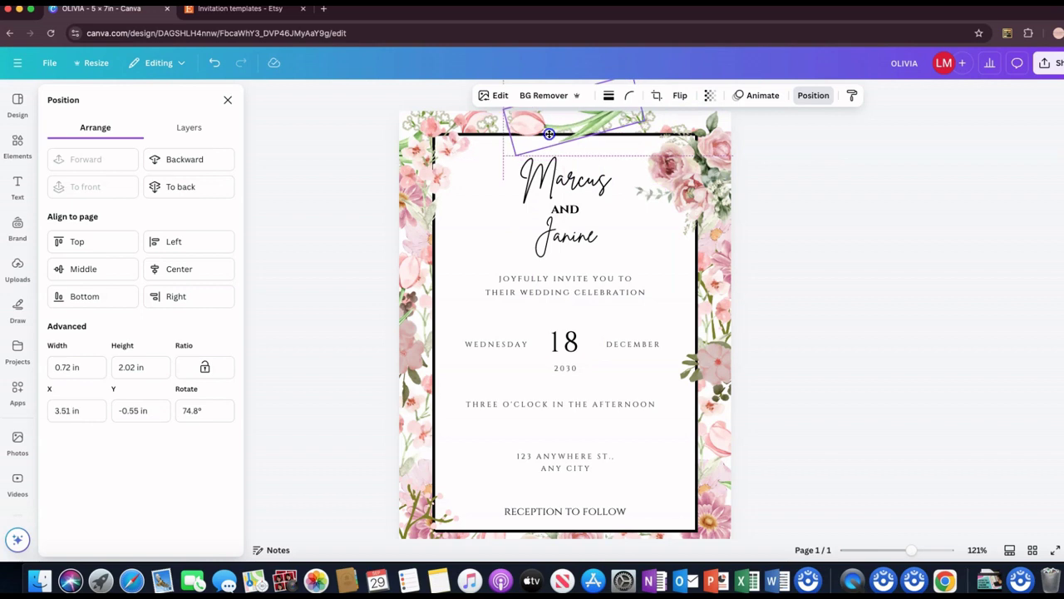
left_click(199, 160)
left_click(87, 160)
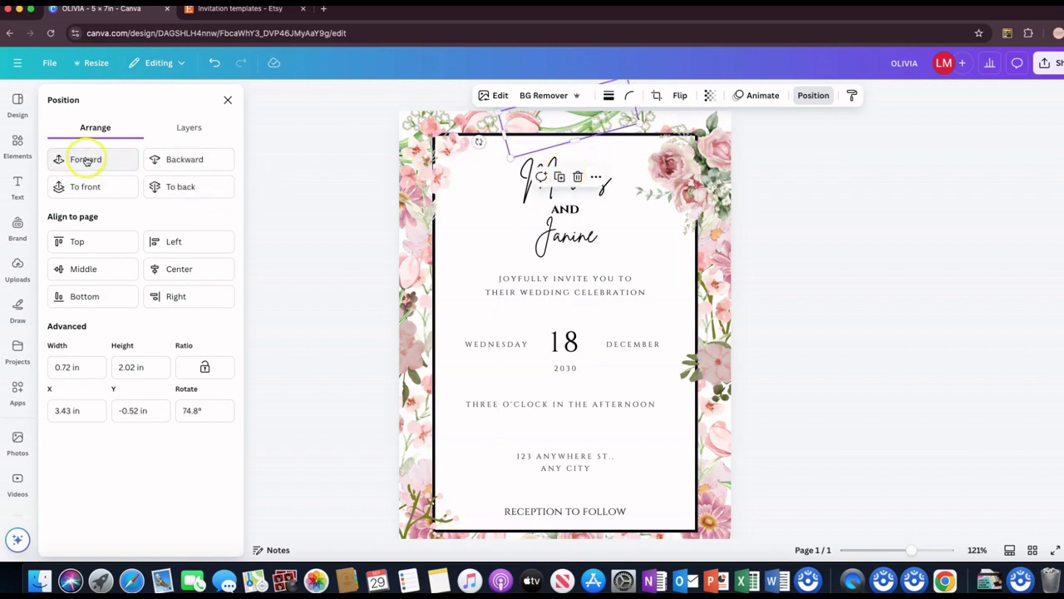
left_click(116, 180)
Step: Place an enlarged tulip copy in the upper right corner so its green leaves sit behind the rose bouquet
left_click_drag(574, 135, 729, 219)
left_click(213, 161)
left_click(801, 273)
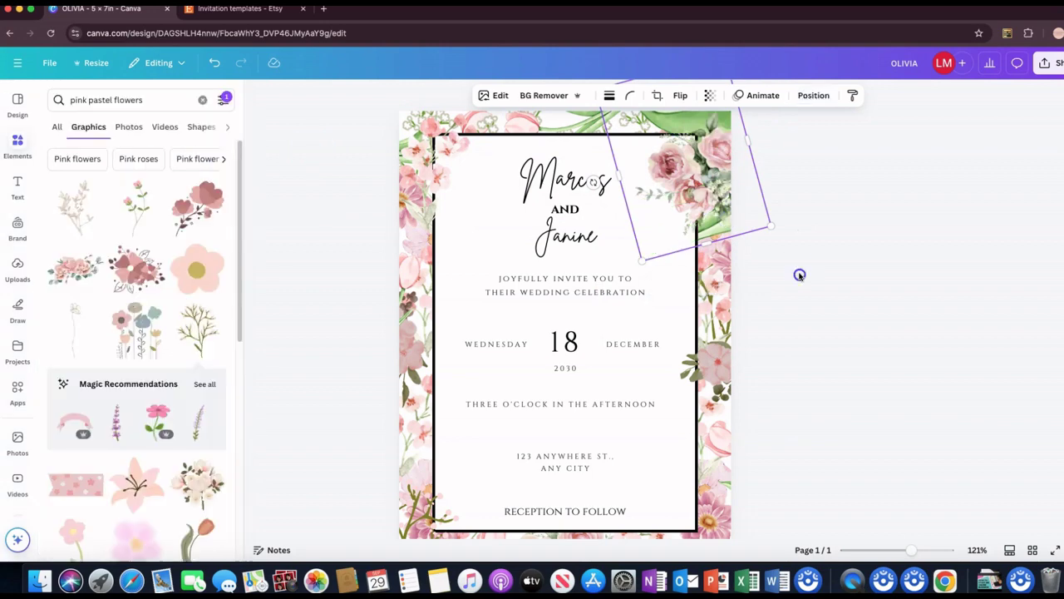
left_click(700, 129)
key("ctrl+d")
left_click(214, 63)
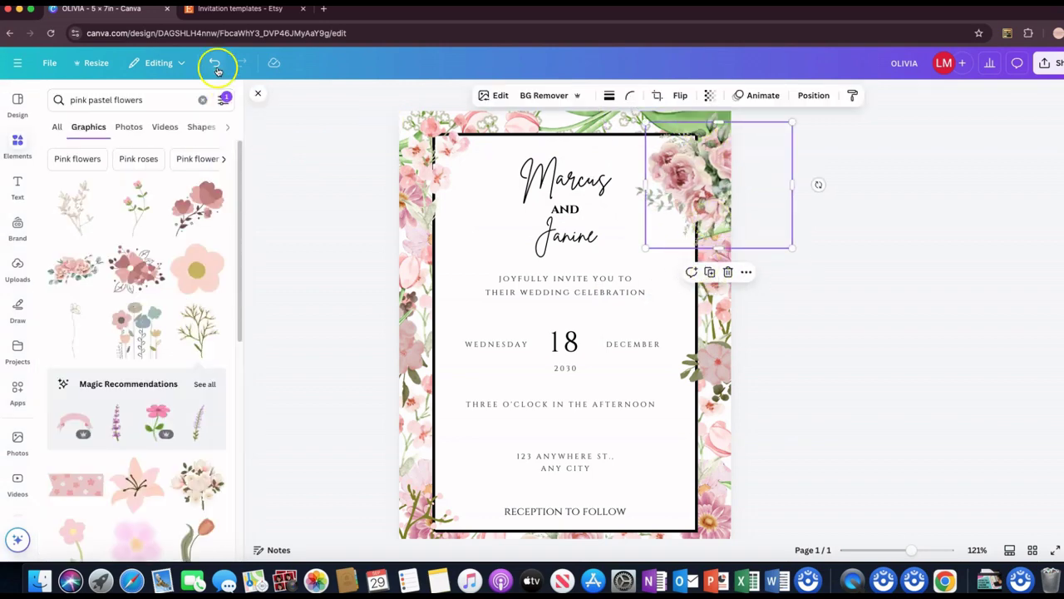
Step: Duplicate the large green tulip leaves, flip the copy horizontally, and place it in the upper left corner behind the blossoms
left_click(683, 128)
left_click(680, 94)
left_click(689, 124)
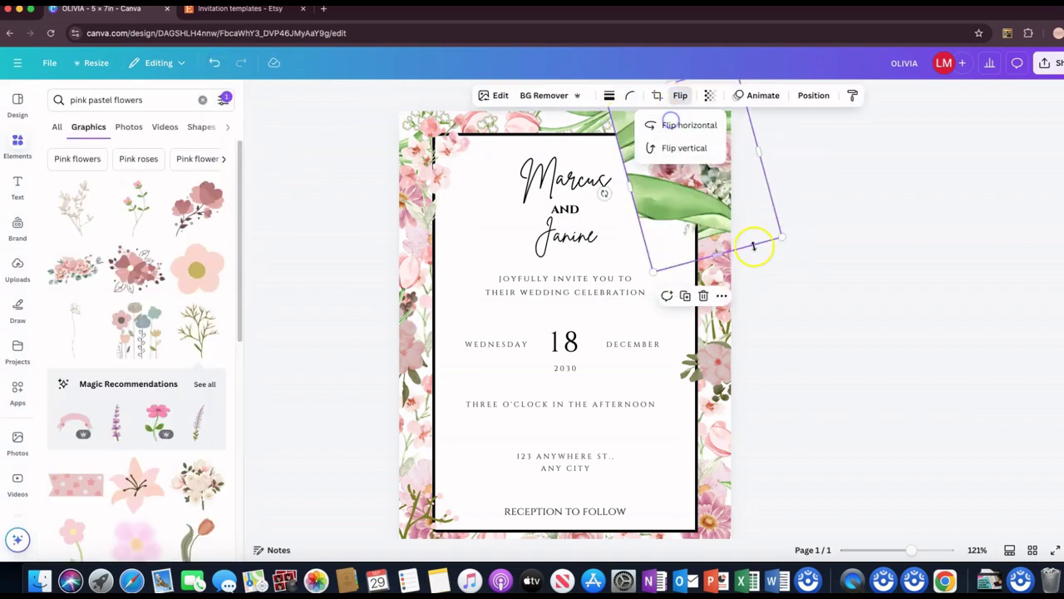
left_click_drag(753, 244, 374, 136)
left_click(329, 176)
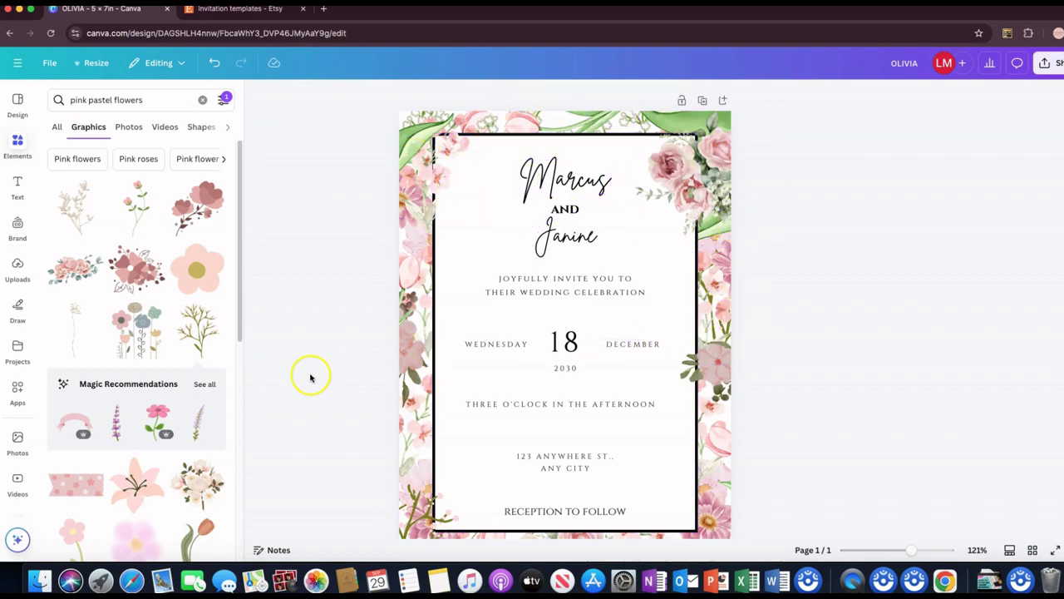
Step: Clear the pink pastel flowers search and look over the finished floral invitation page
left_click(202, 100)
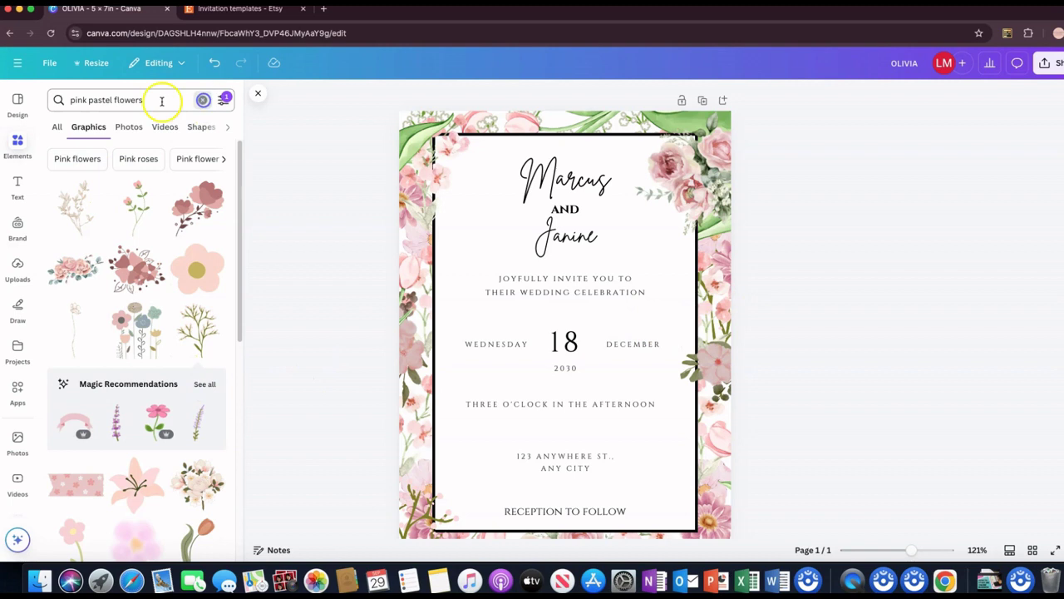
left_click(124, 99)
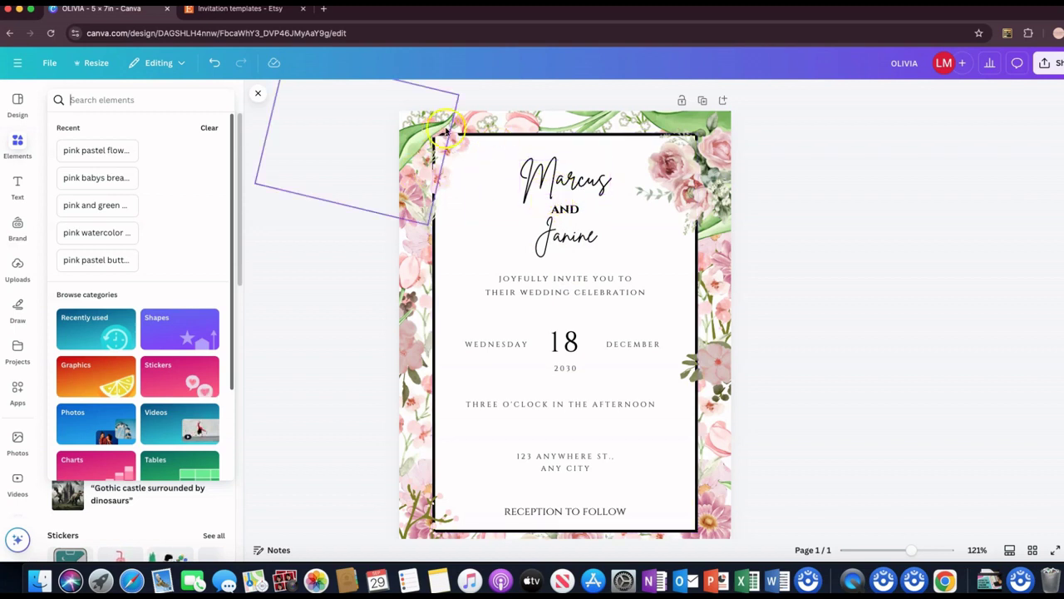
left_click(266, 140)
left_click(589, 405)
left_click(580, 513)
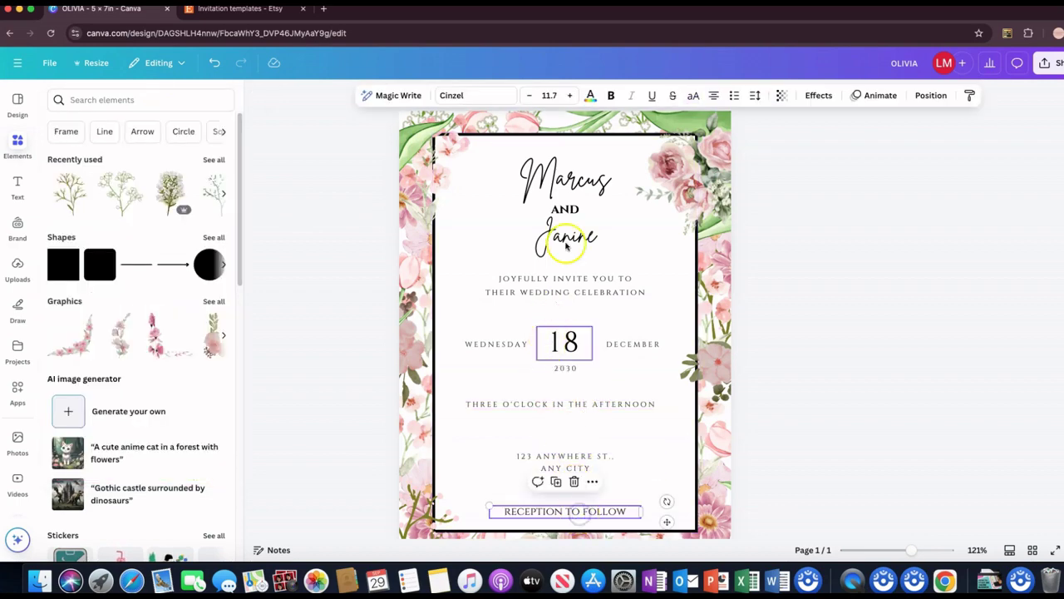
left_click(826, 278)
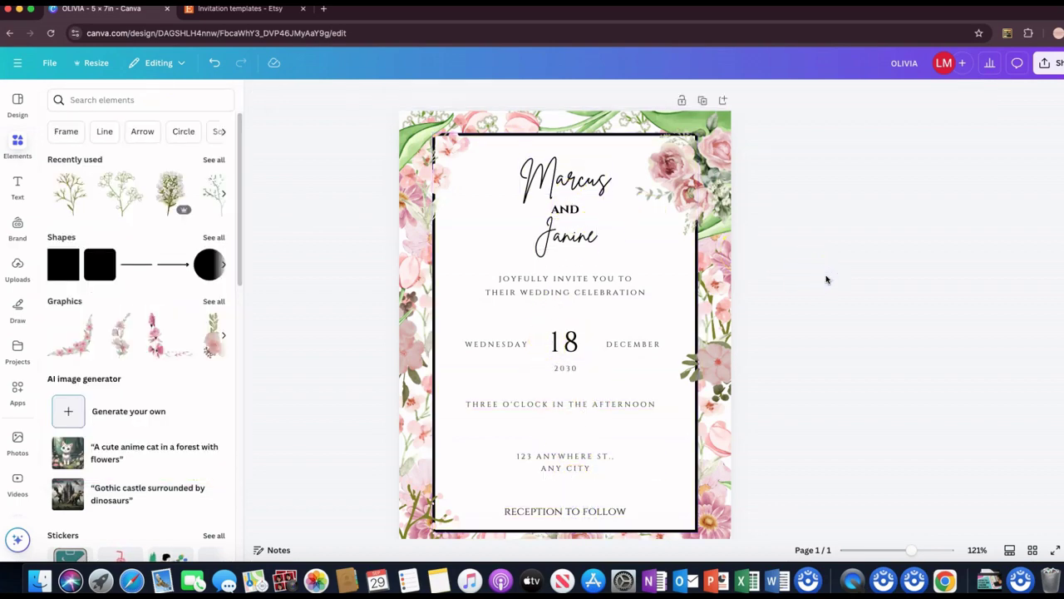
scroll(782, 292, "down", 2)
scroll(782, 292, "up", 2)
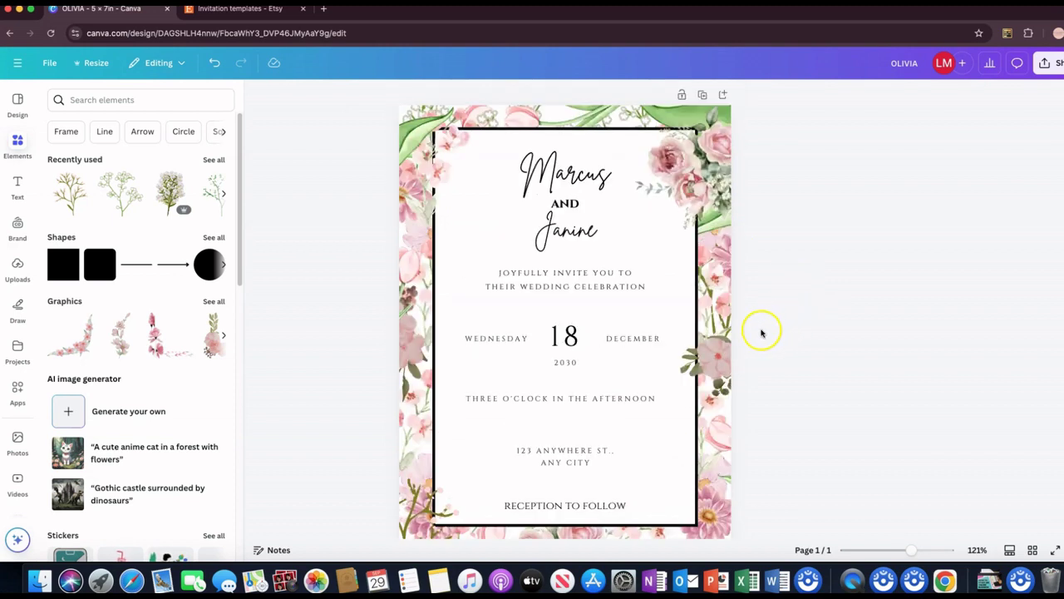
scroll(769, 327, "up", 1)
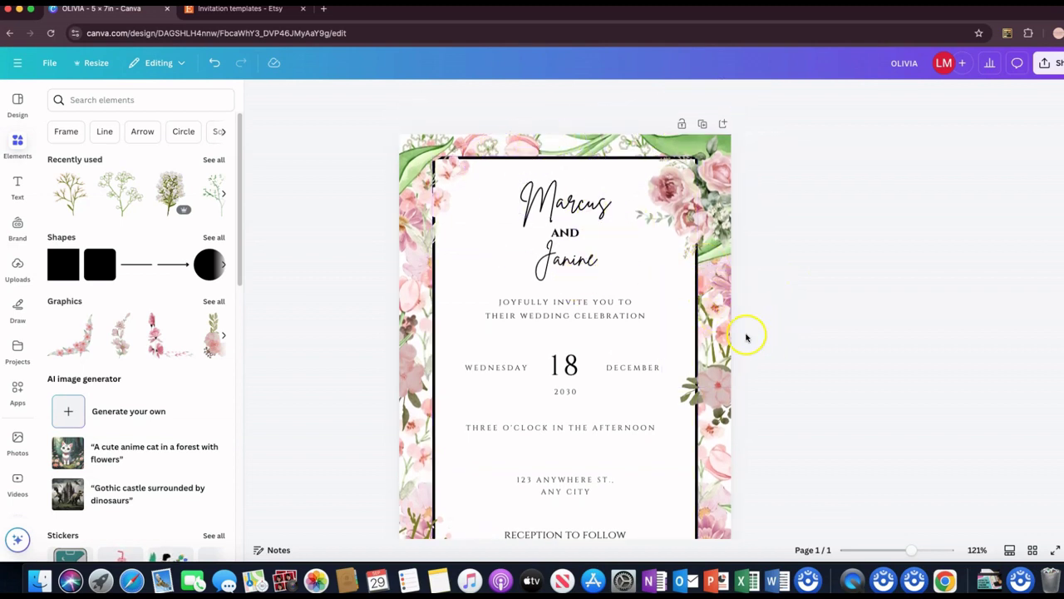
Step: Duplicate the invitation page and delete the flowers along the copy's right, top and left borders
left_click(704, 125)
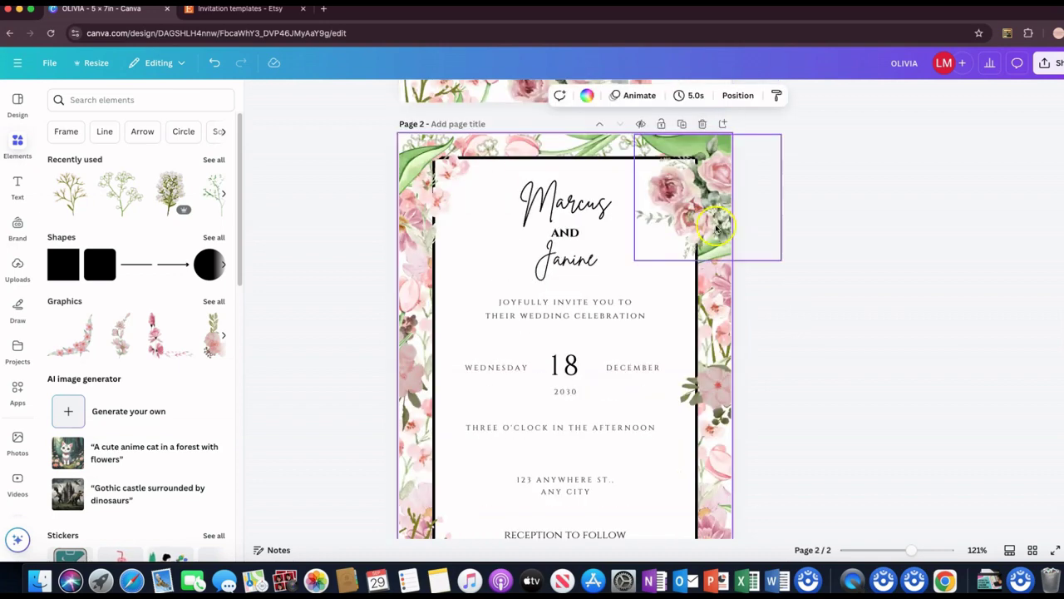
left_click_drag(771, 505, 721, 178)
key("Delete")
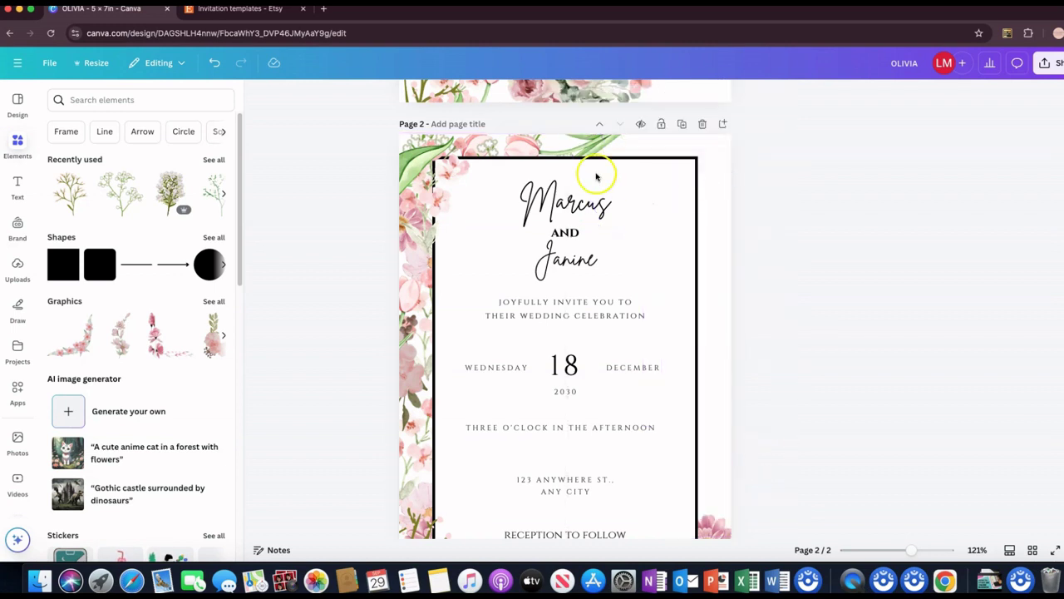
left_click_drag(763, 147, 435, 125)
key("Delete")
left_click_drag(343, 178, 444, 459)
key("Delete")
Step: Delete the remaining flowers along the bottom border of page 2, including the pale pink blossom in the lower left corner
scroll(728, 446, "down", 3)
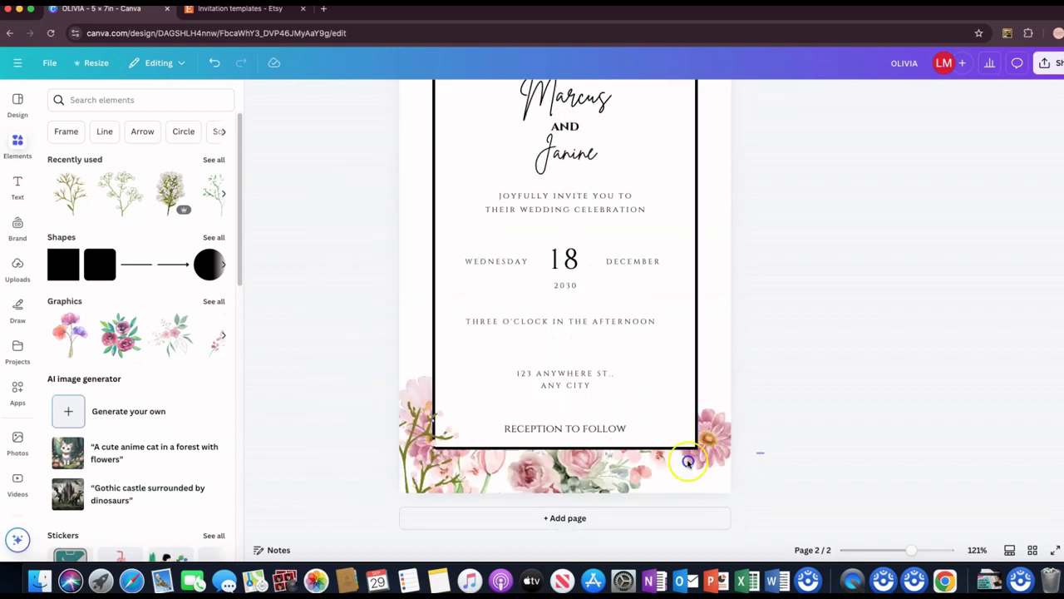
left_click_drag(760, 452, 403, 473)
key("Delete")
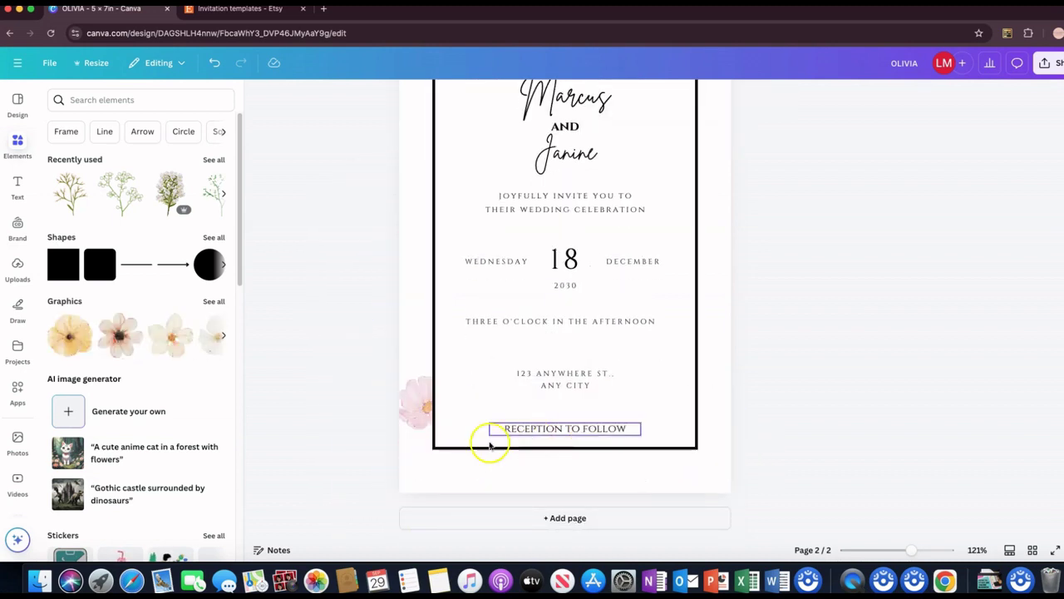
left_click(408, 417)
key("Delete")
scroll(721, 430, "up", 1)
scroll(731, 424, "up", 5)
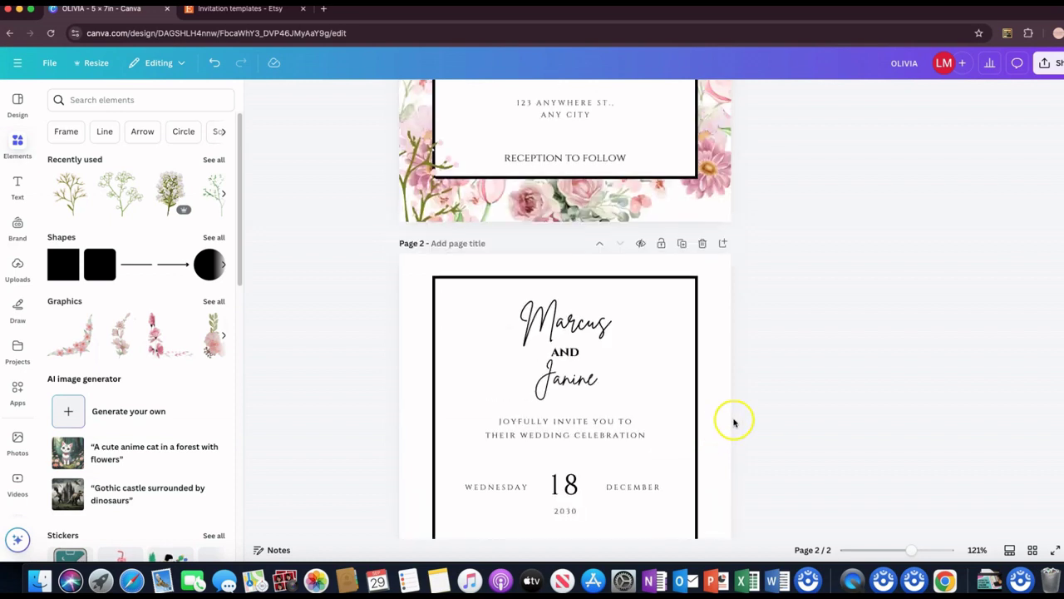
scroll(740, 407, "down", 3)
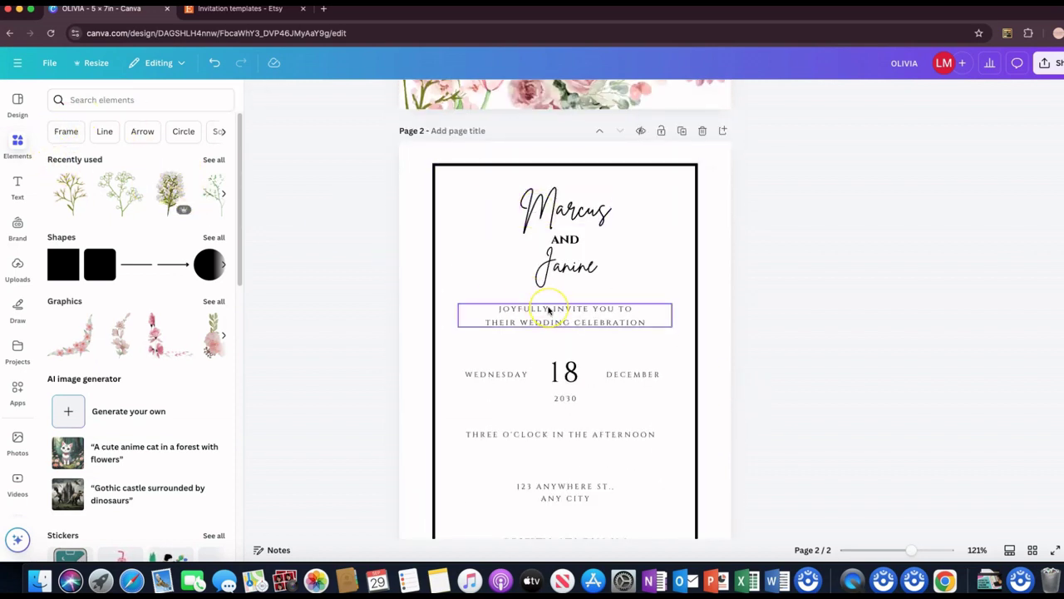
left_click(423, 313)
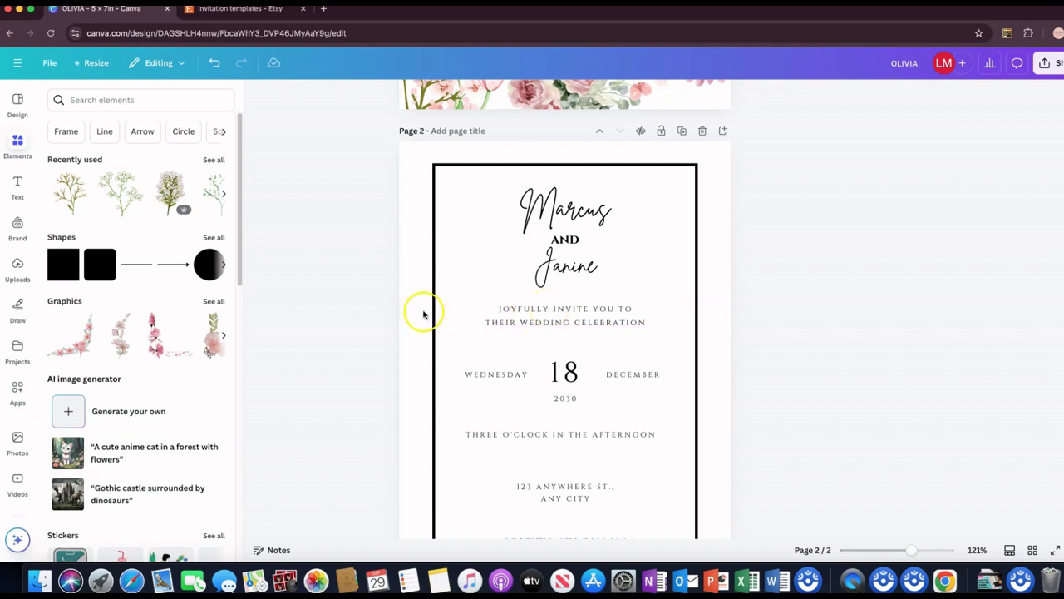
left_click(159, 101)
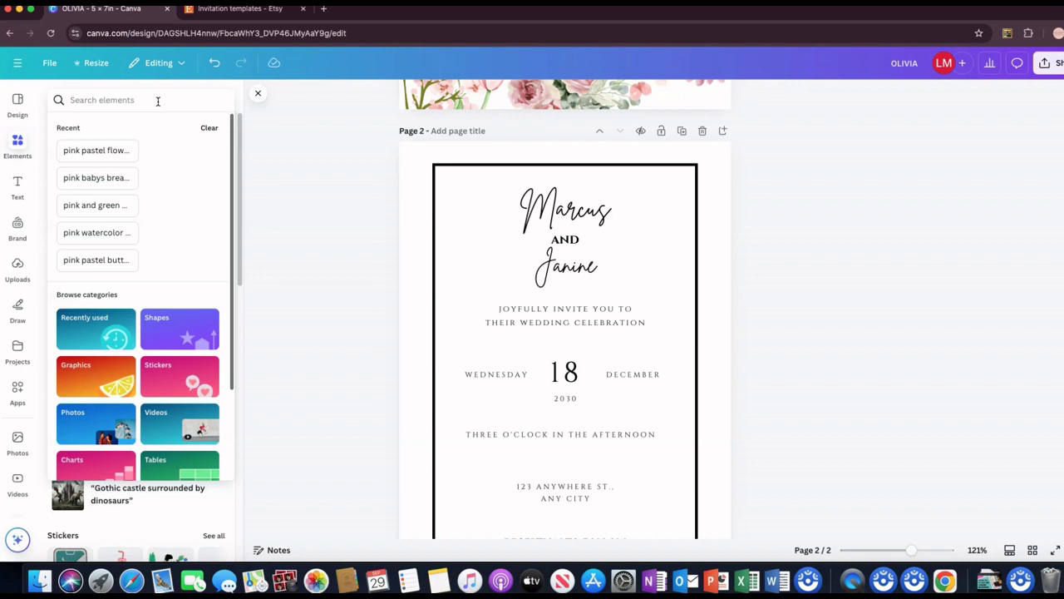
type("thanksgivi")
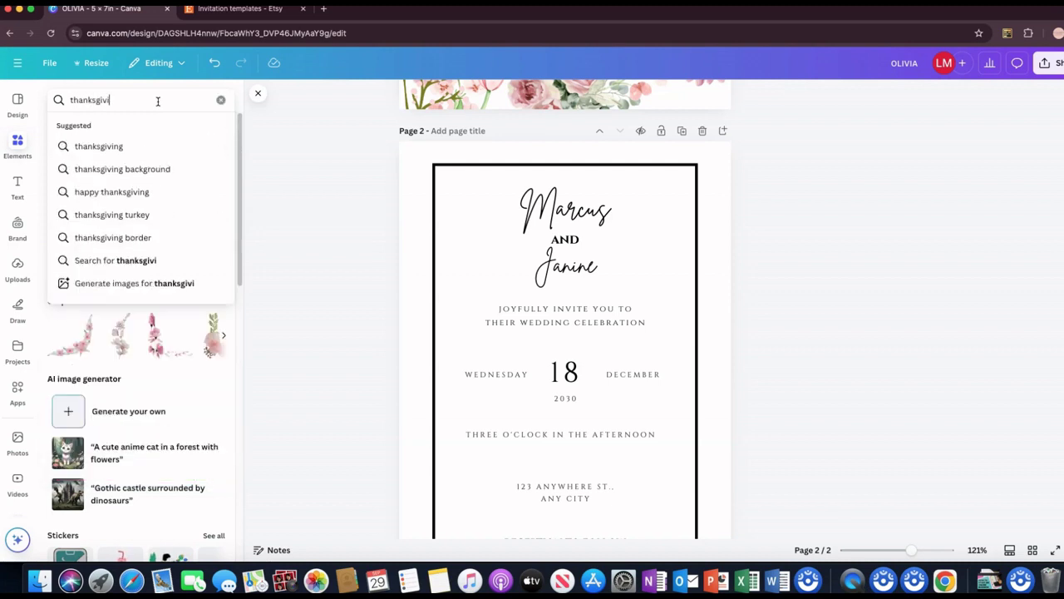
key("BackSpace")
key("BackSpace")
key("BackSpace")
key("BackSpace")
key("BackSpace")
key("BackSpace")
key("BackSpace")
key("BackSpace")
key("BackSpace")
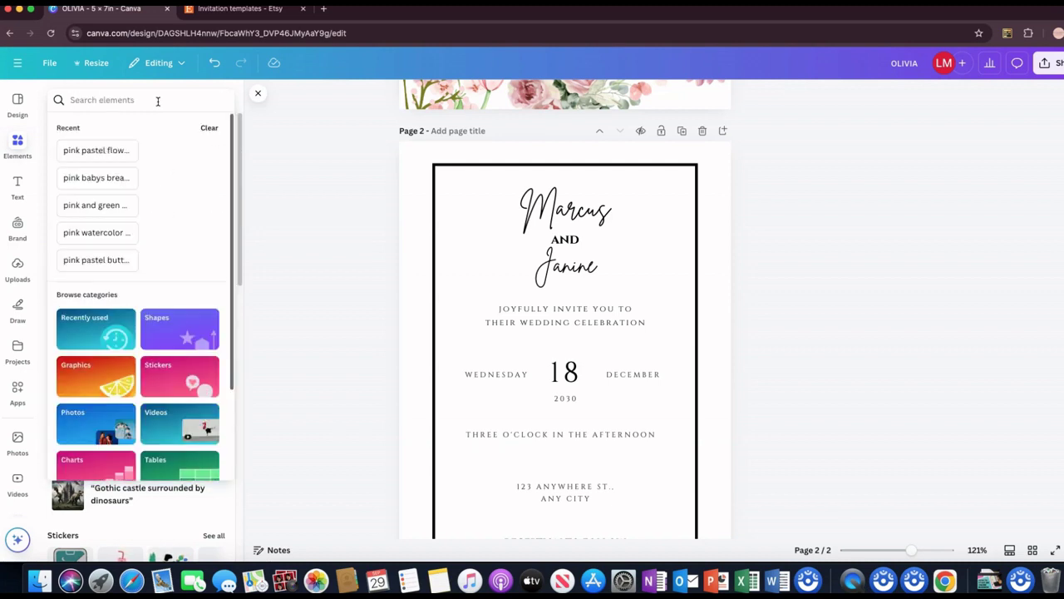
Step: Search the elements for "fall colored flowers"
type("fall")
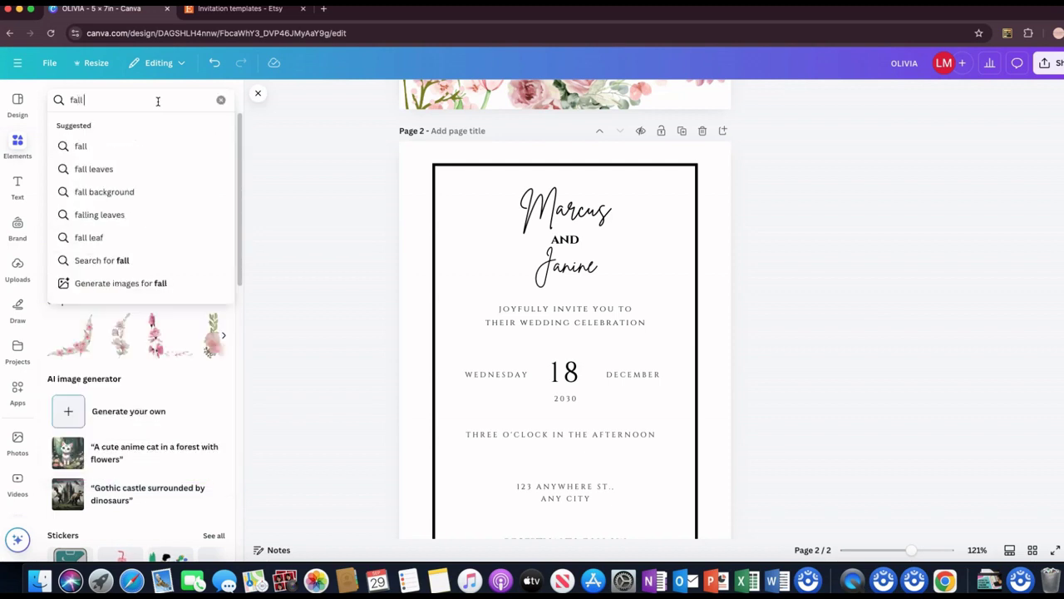
type(" colored flowers")
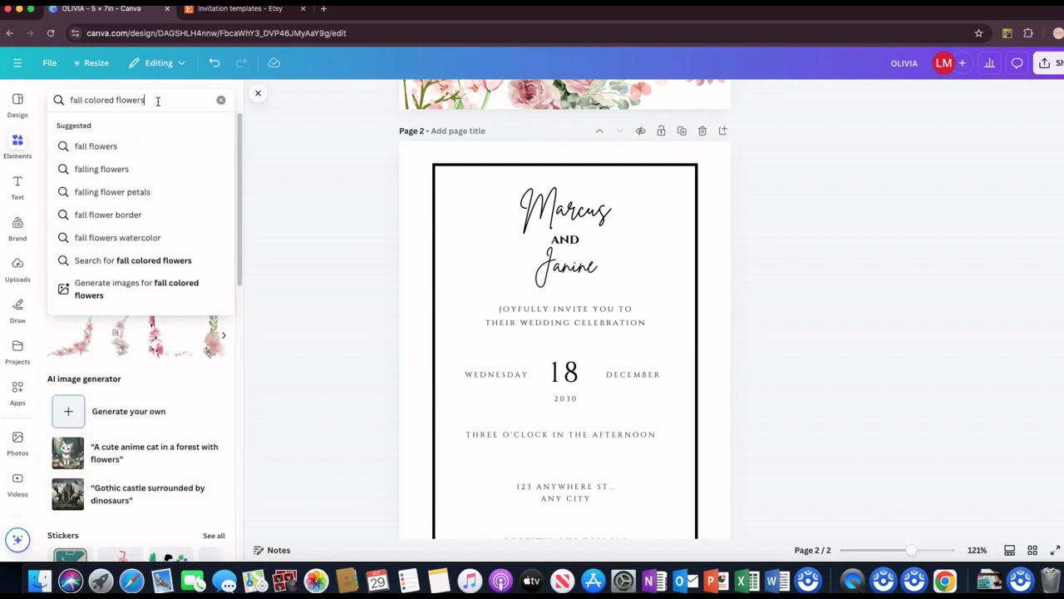
key("Return")
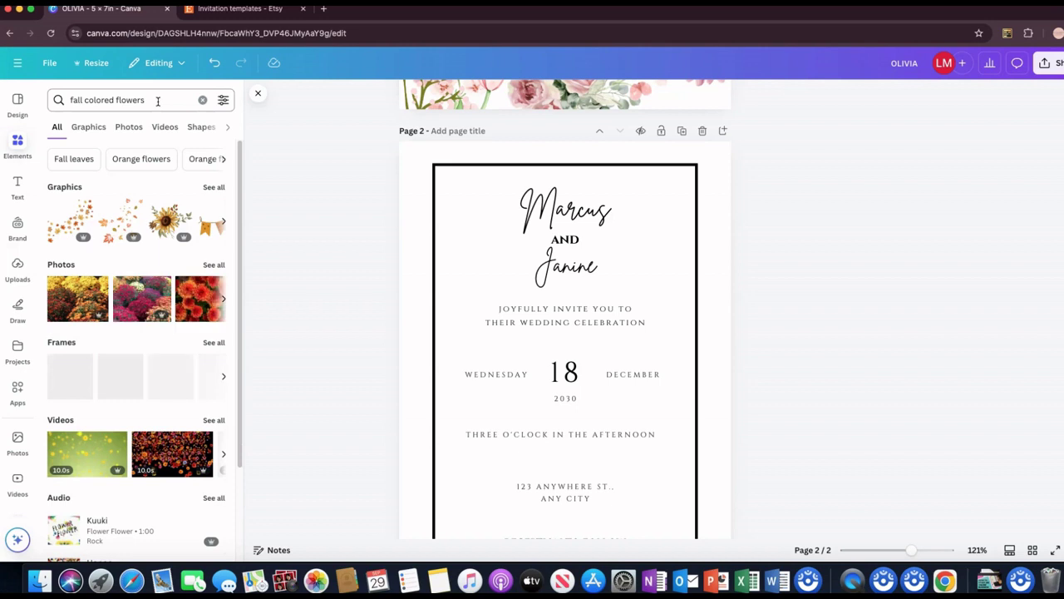
Step: Change the search to "fall colored elements" and browse all of its graphics
left_click(113, 99)
left_click_drag(116, 99, 184, 97)
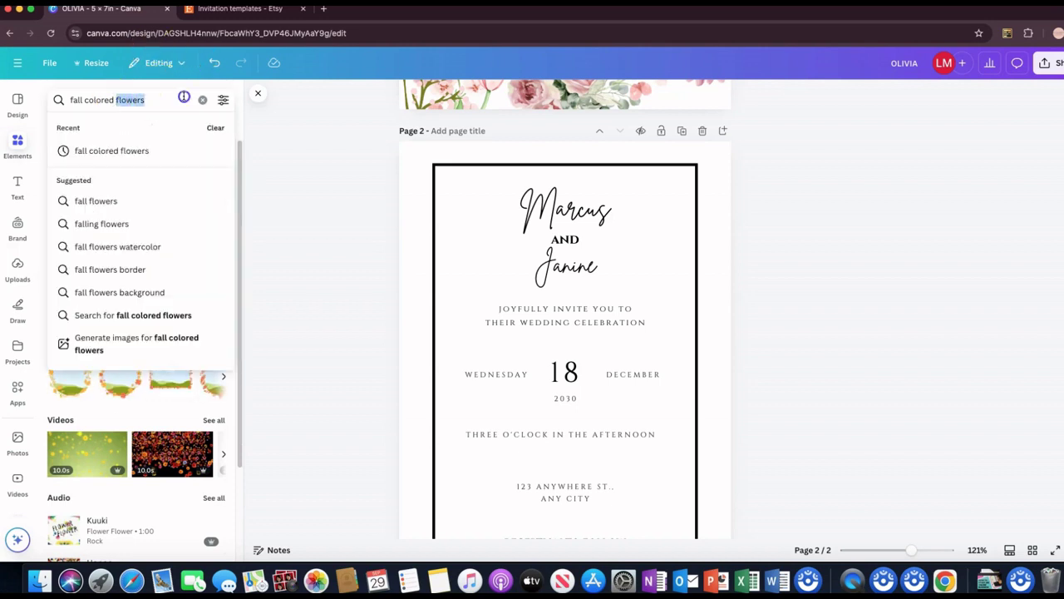
type("elements")
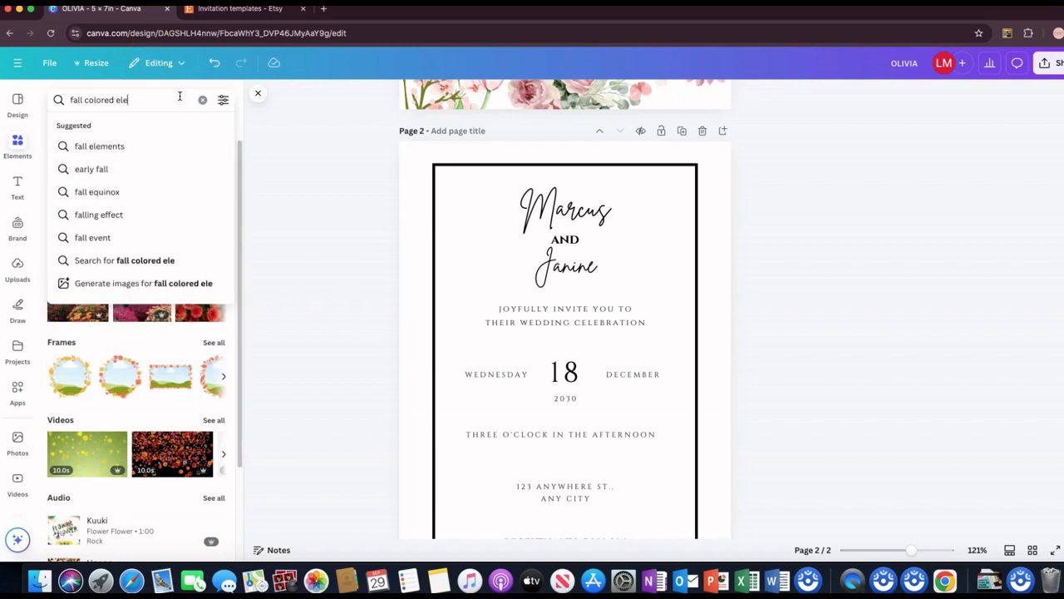
key("Return")
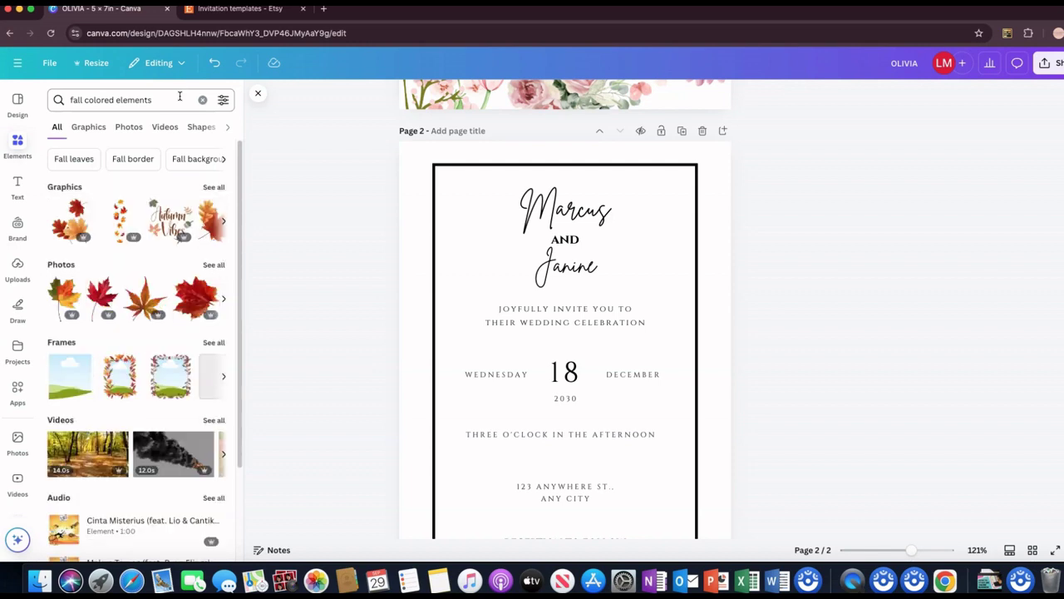
left_click(208, 125)
left_click(208, 189)
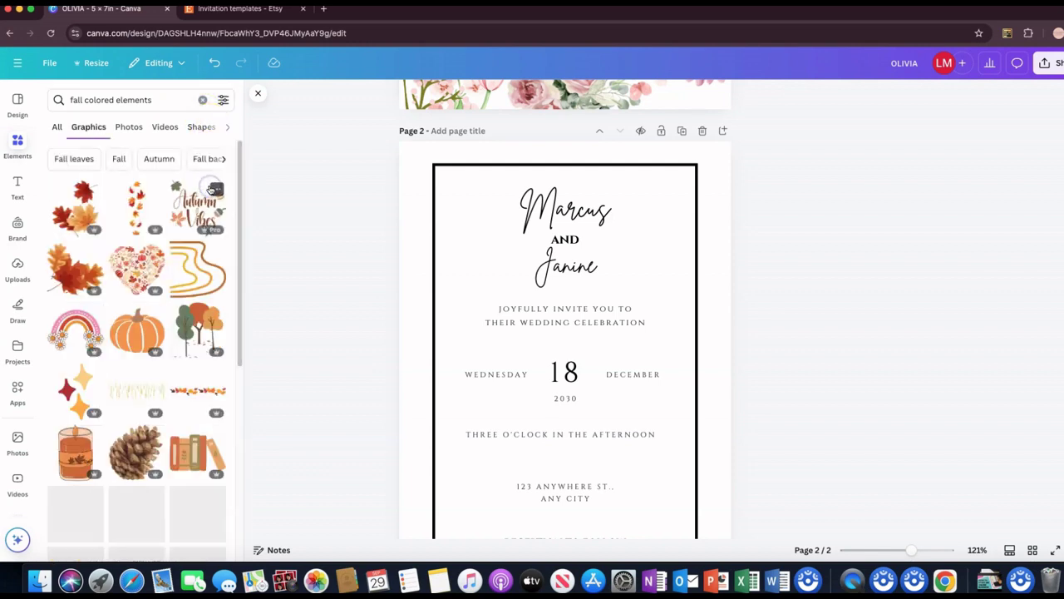
scroll(127, 290, "down", 4)
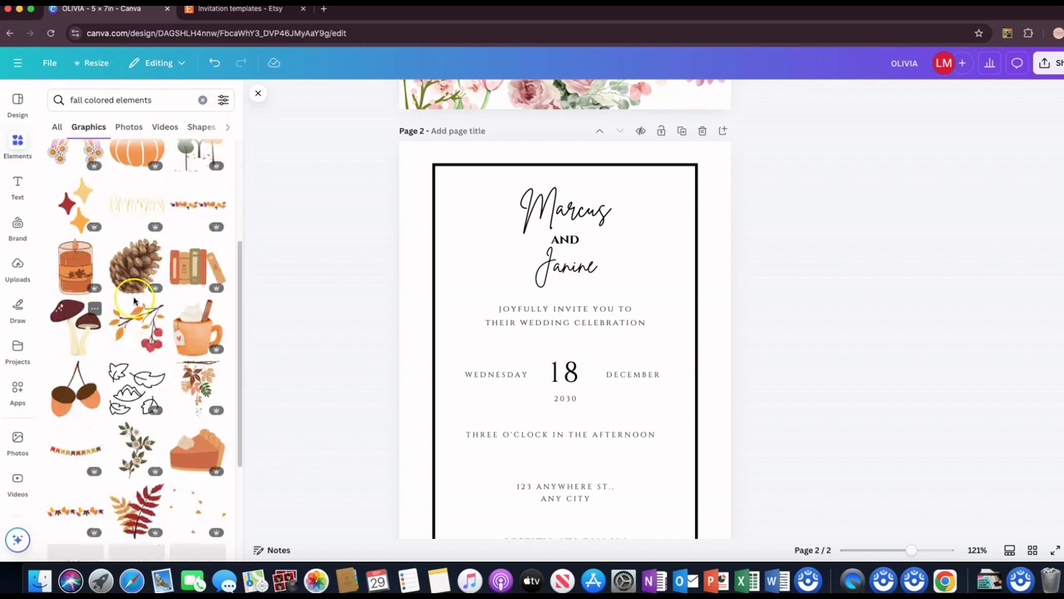
scroll(133, 299, "down", 4)
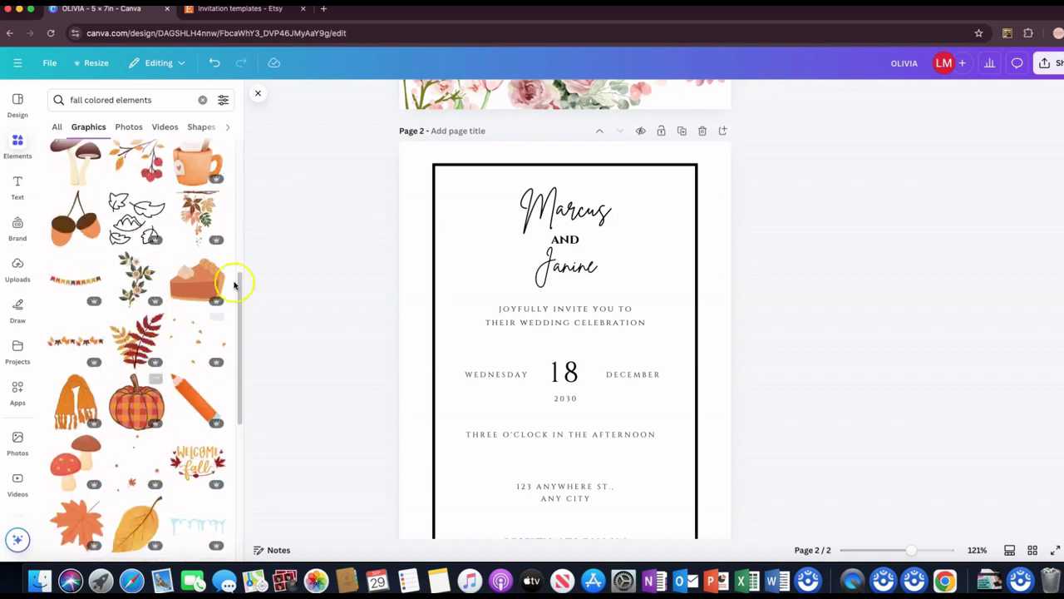
Step: Filter the fall graphics to free items only and browse them for a suitable leaf design
left_click(224, 100)
left_click(83, 359)
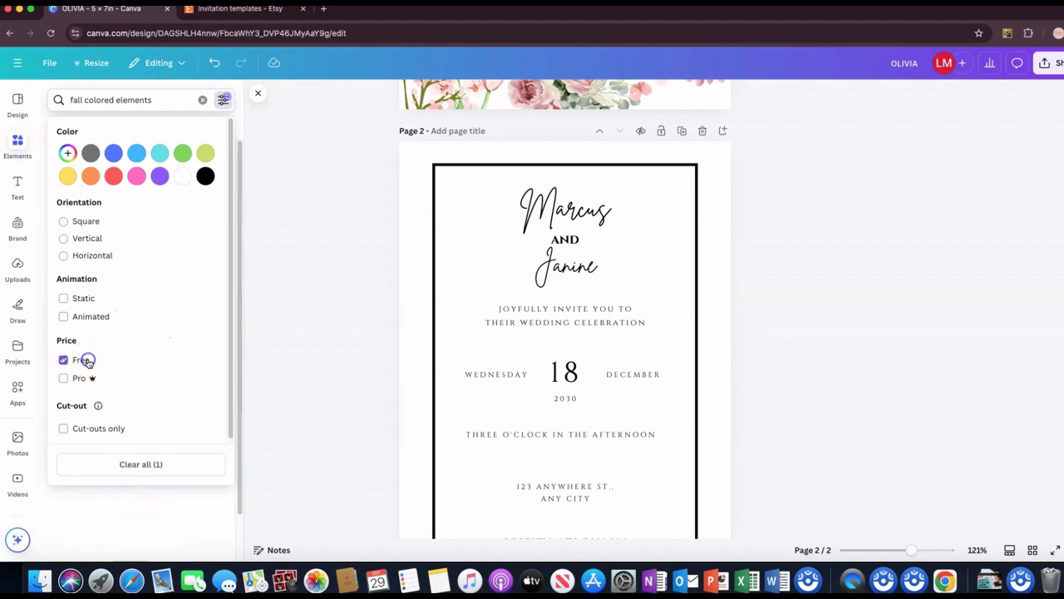
left_click(237, 363)
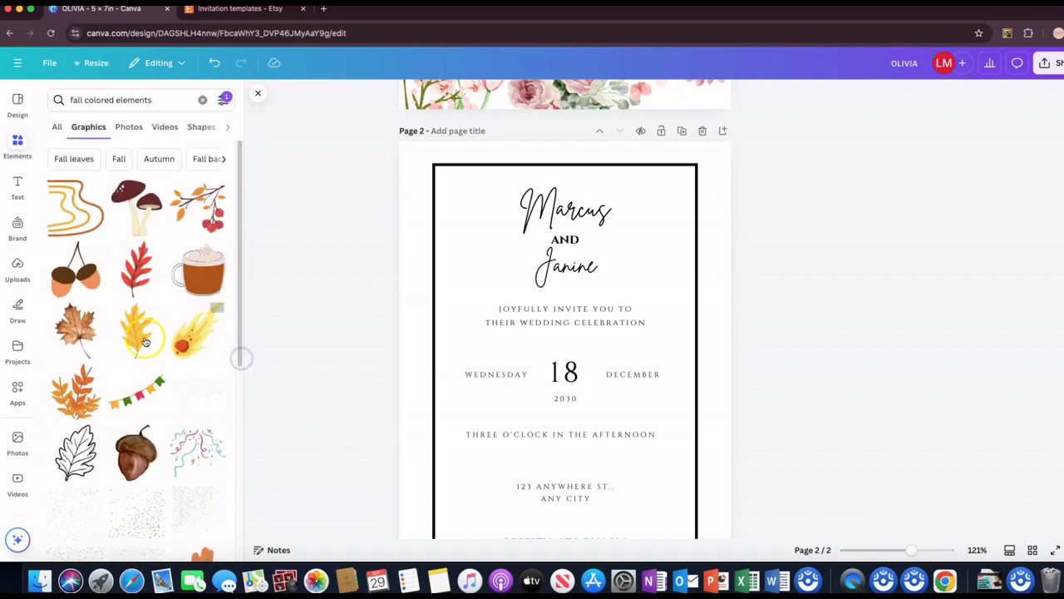
scroll(133, 315, "down", 5)
scroll(132, 334, "up", 5)
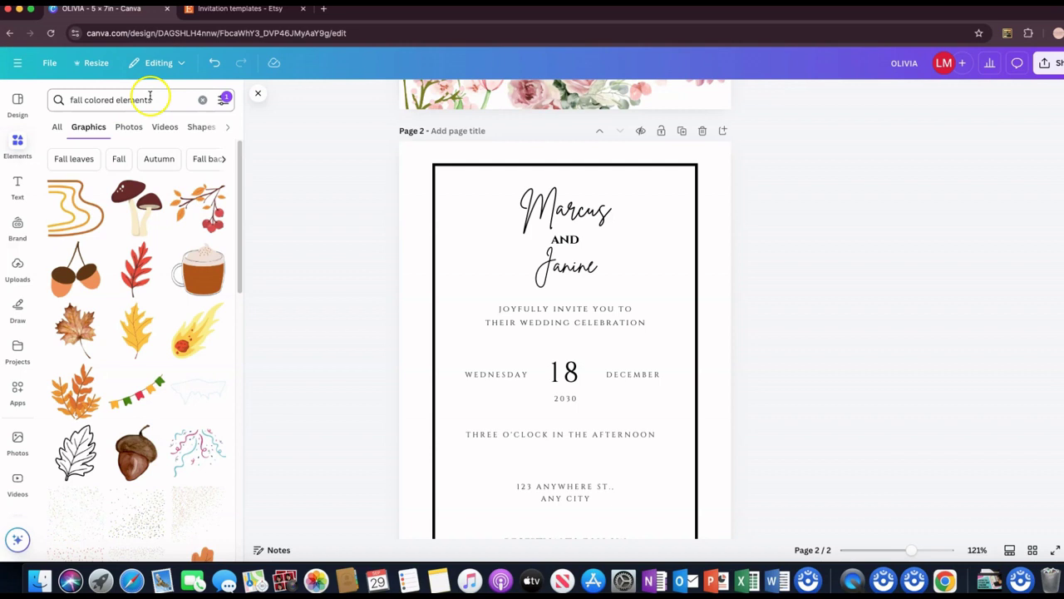
Step: Add the orange autumn leaf branch graphic to page 2's upper right corner and send it to the back
left_click(75, 393)
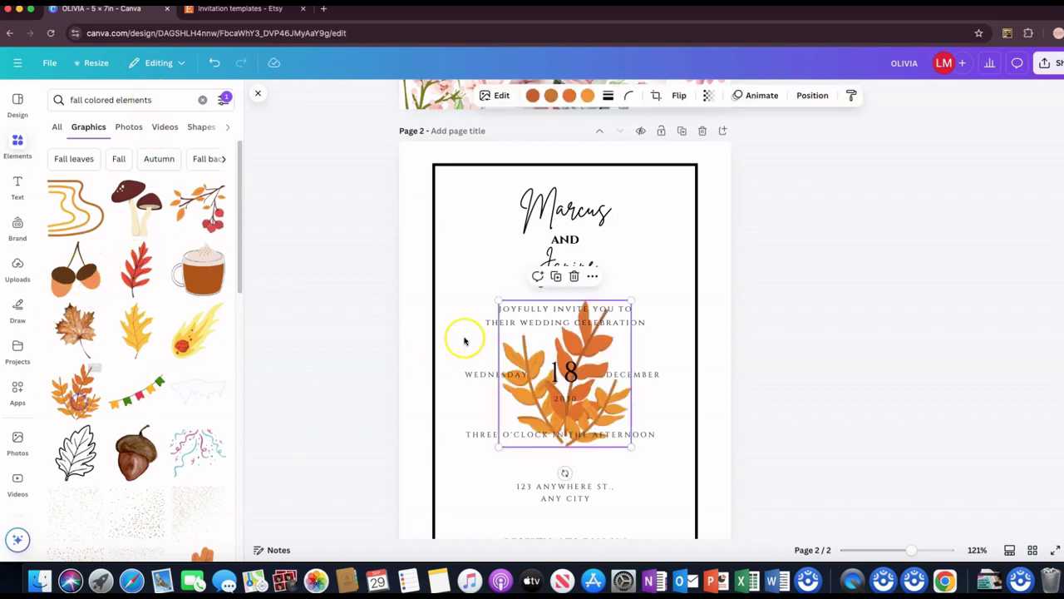
left_click_drag(574, 420, 698, 251)
left_click(812, 95)
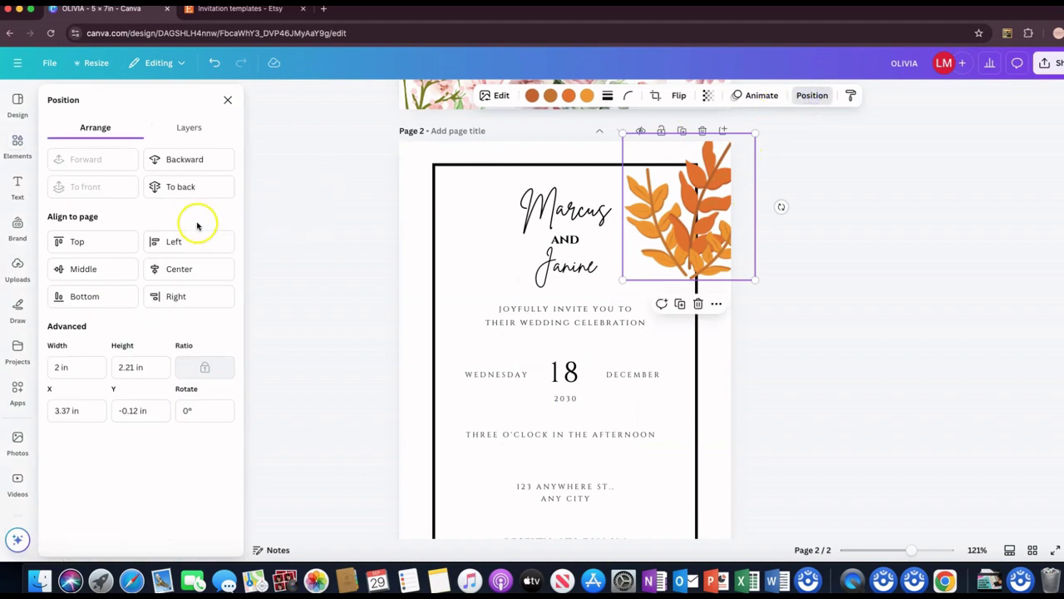
left_click(197, 186)
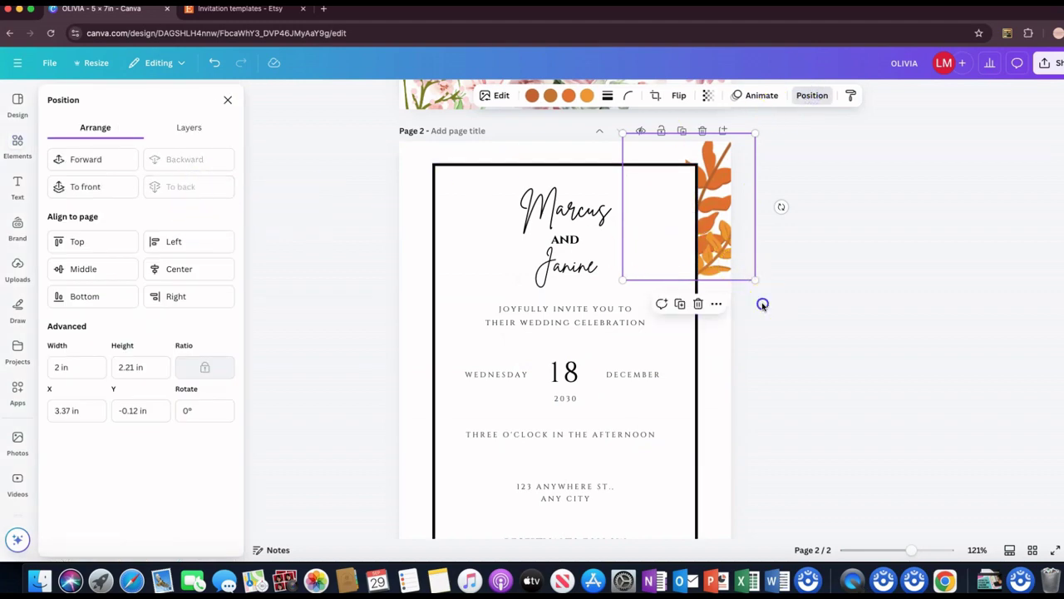
Step: Rotate the orange leaf branch counterclockwise in the upper right corner of page 2
left_click(762, 305)
left_click_drag(780, 207, 728, 186)
left_click(767, 227)
left_click(777, 229)
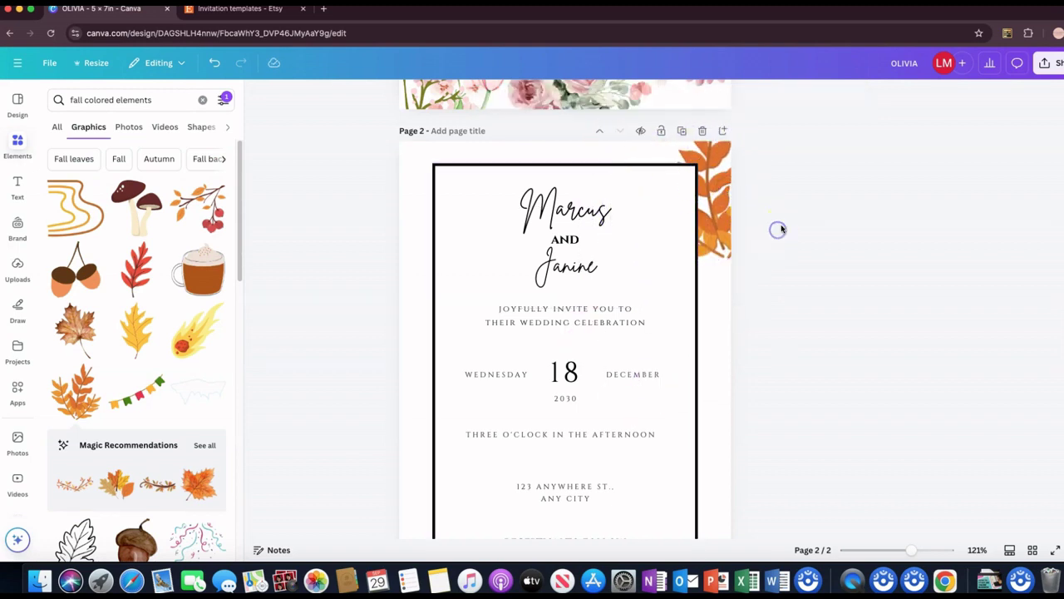
Step: Flip the orange leaf branch horizontally and vertically, and reposition it so its leaves hang around the frame's upper right corner
left_click(722, 161)
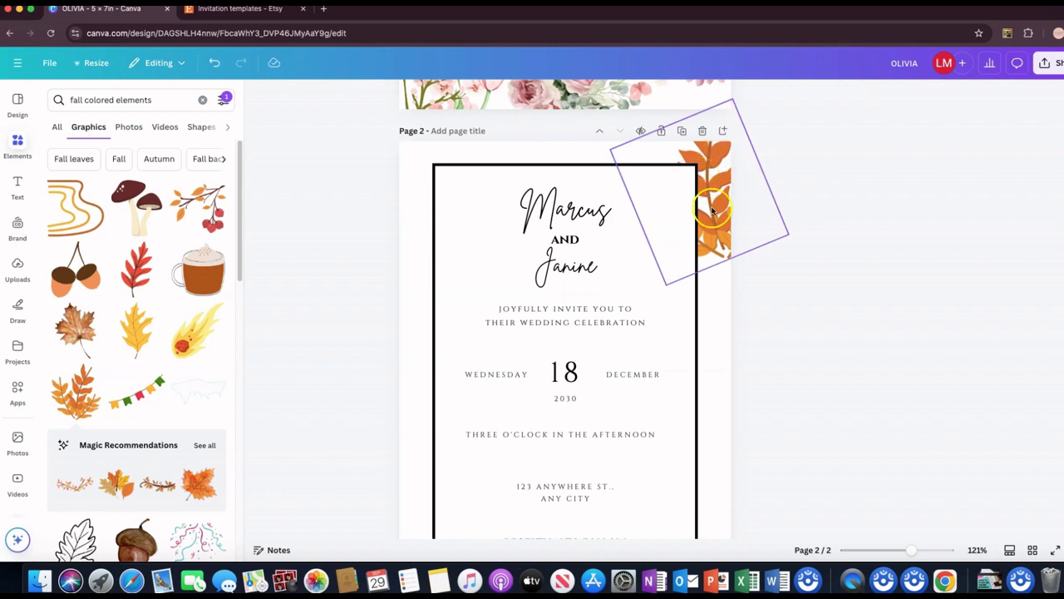
left_click(745, 201)
left_click(726, 205)
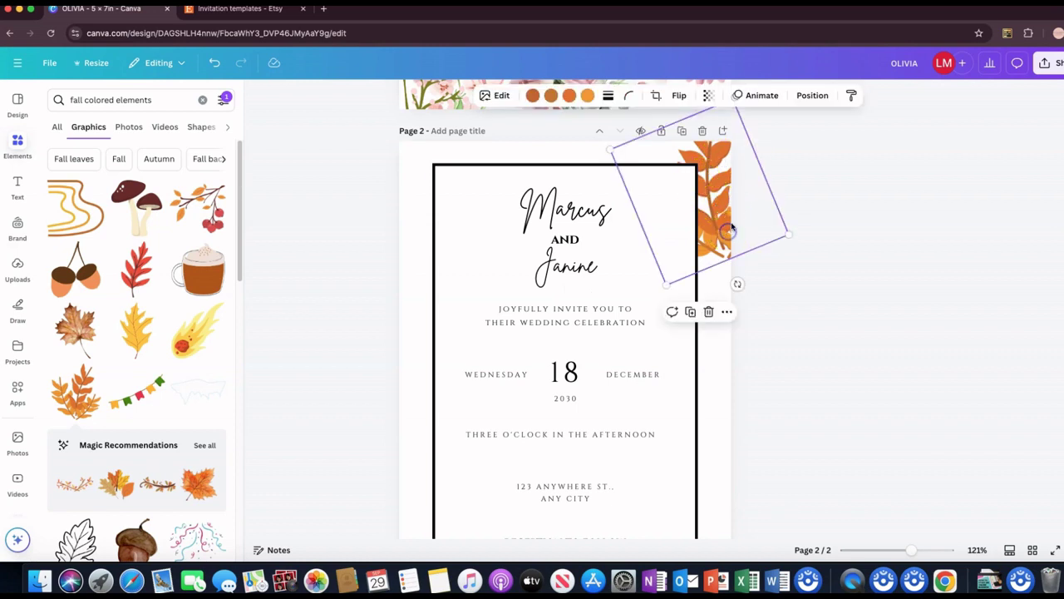
left_click(680, 95)
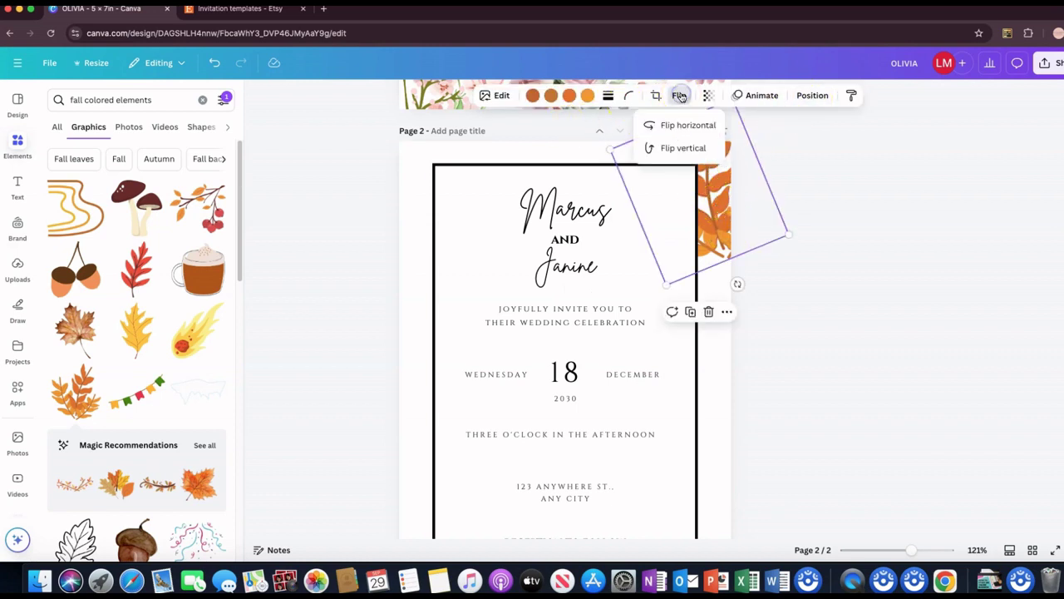
left_click(671, 125)
left_click(674, 151)
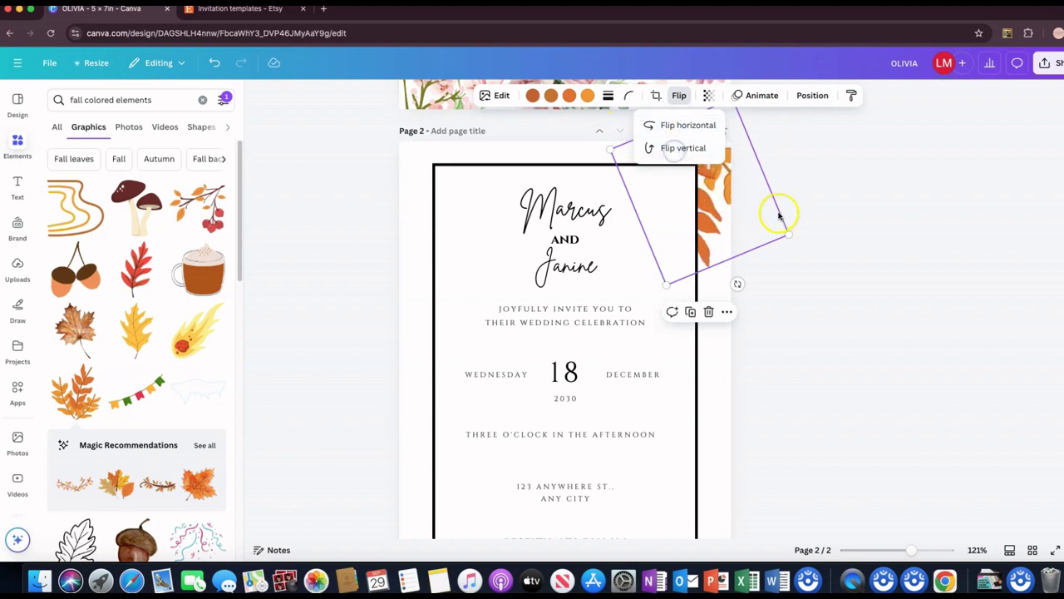
left_click(804, 221)
left_click_drag(722, 223, 739, 235)
left_click(791, 286)
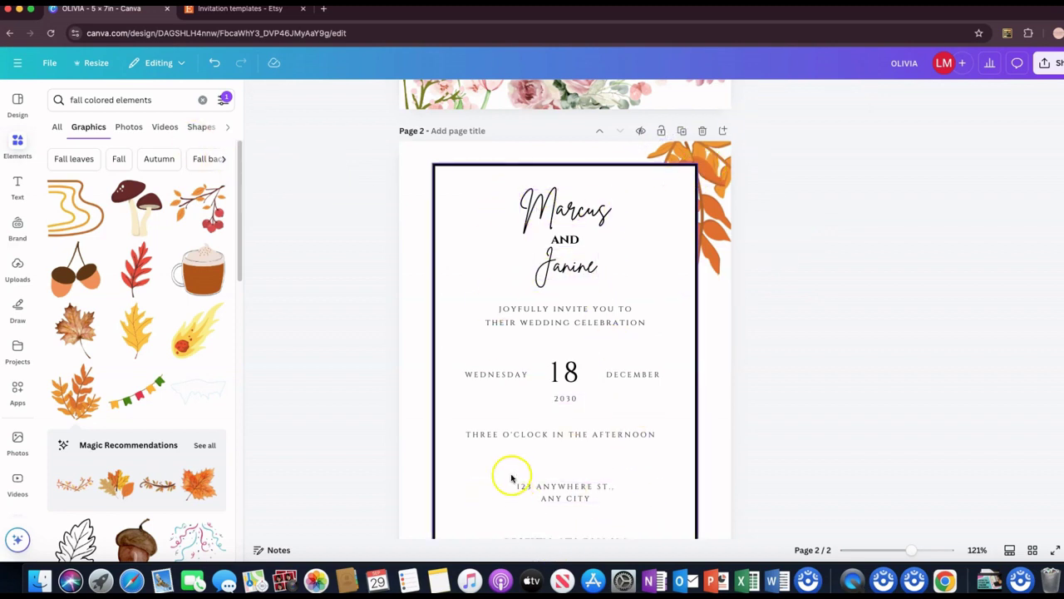
scroll(582, 459, "down", 3)
left_click(587, 449)
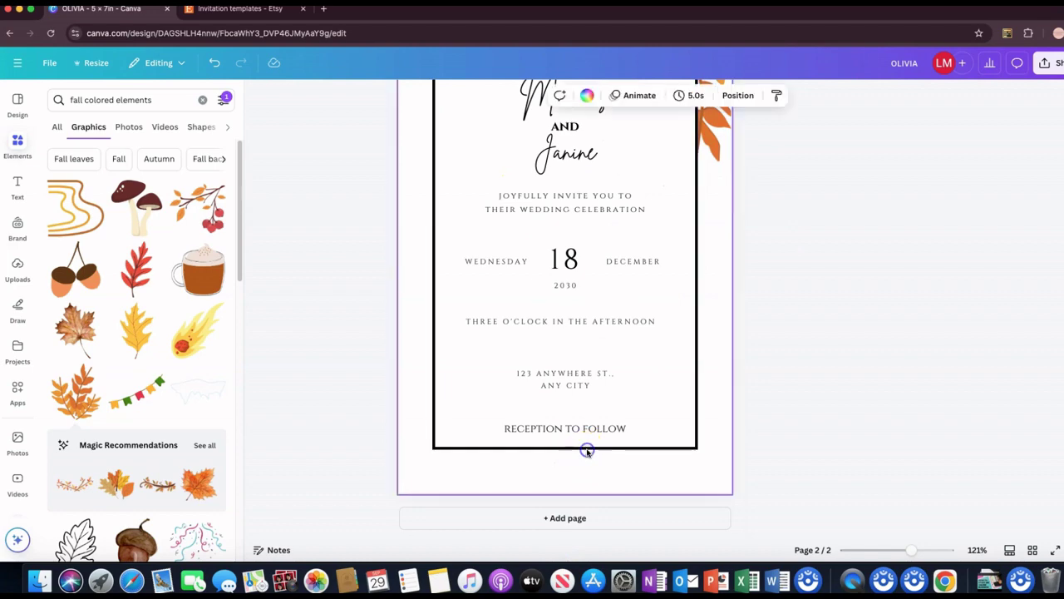
scroll(656, 449, "up", 5)
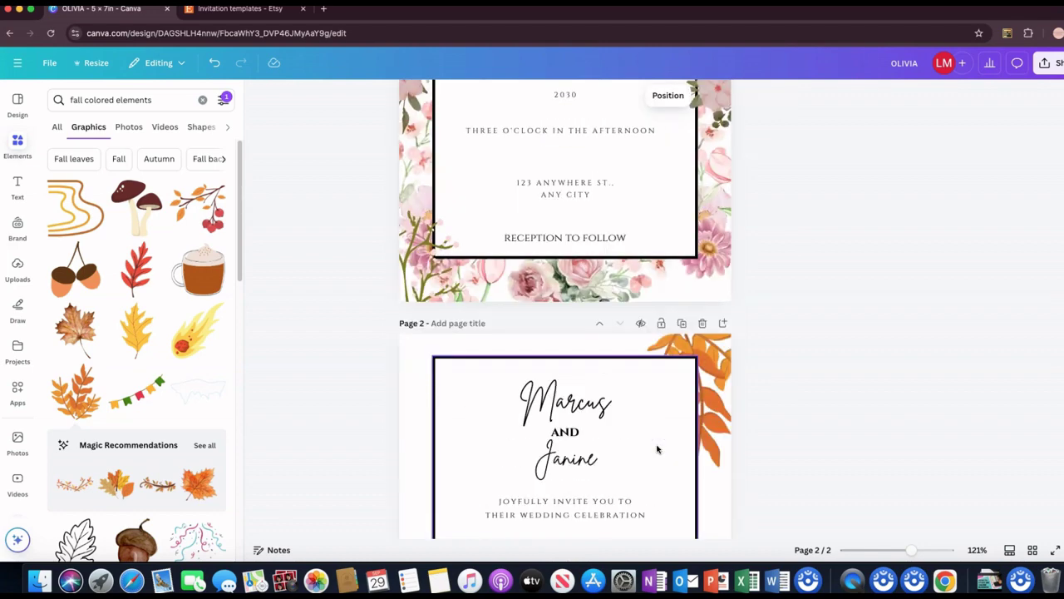
scroll(657, 449, "down", 3)
scroll(657, 449, "down", 2)
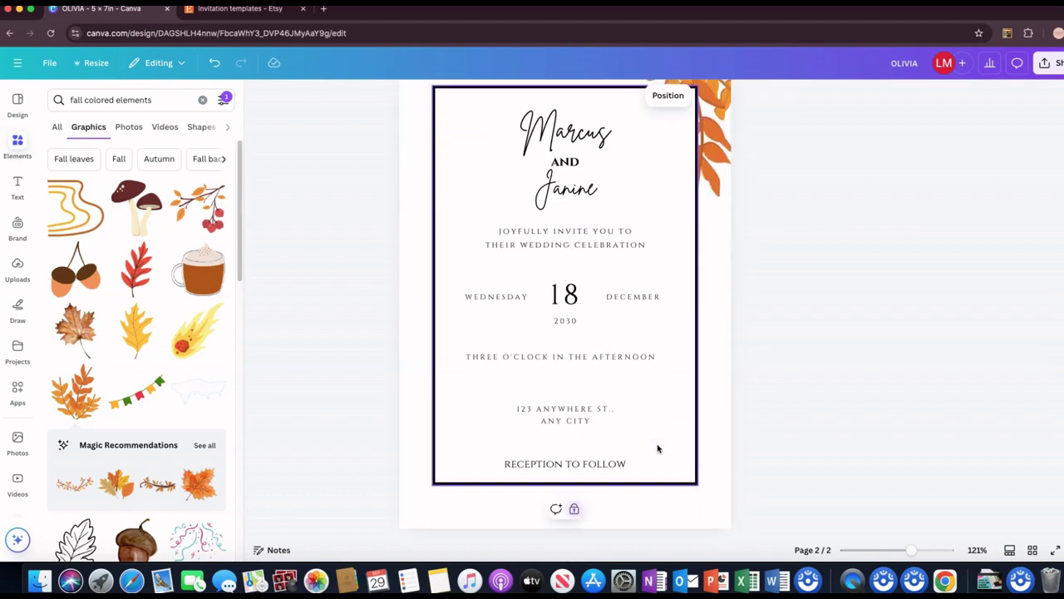